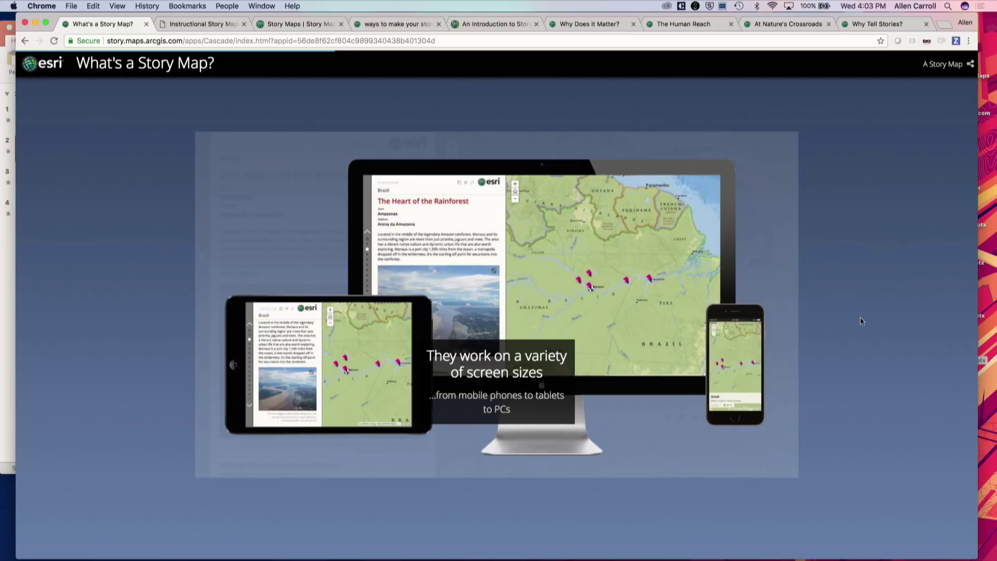
- Read the story's sections on supported screen sizes, interactive builders, cloud hosting and open-source availability of story maps
scroll(863, 332, "down", 5)
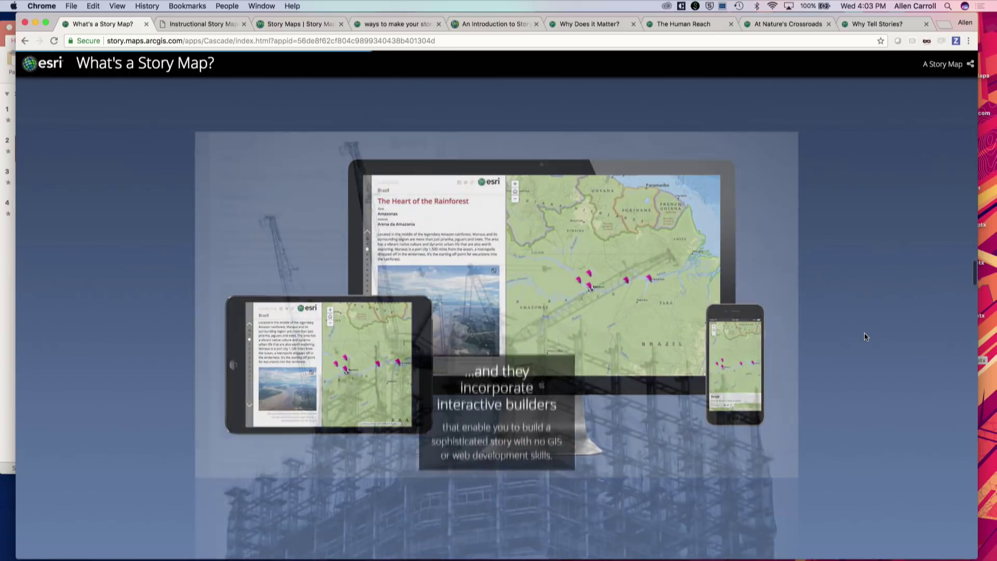
scroll(864, 332, "down", 2)
scroll(864, 332, "down", 2)
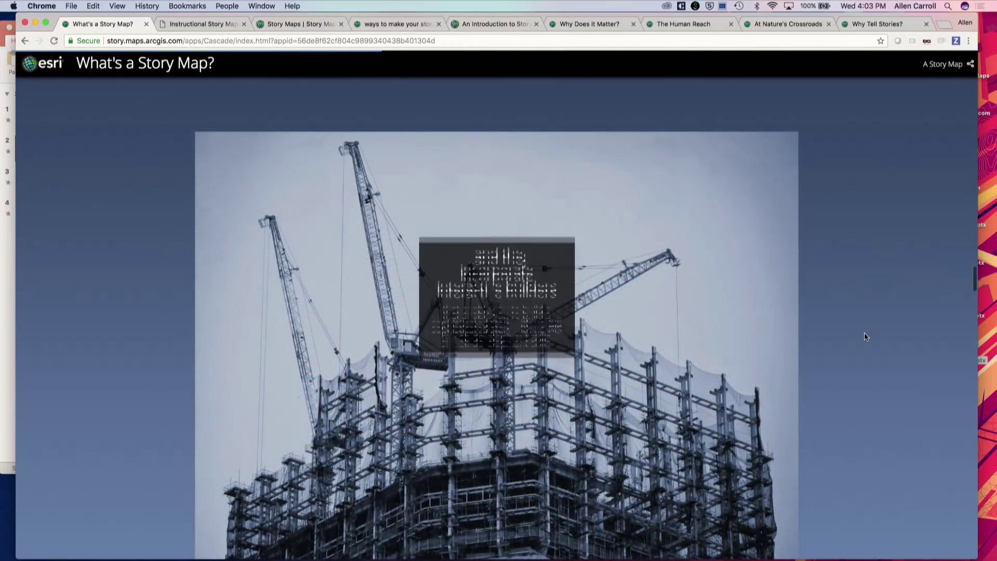
scroll(863, 332, "down", 2)
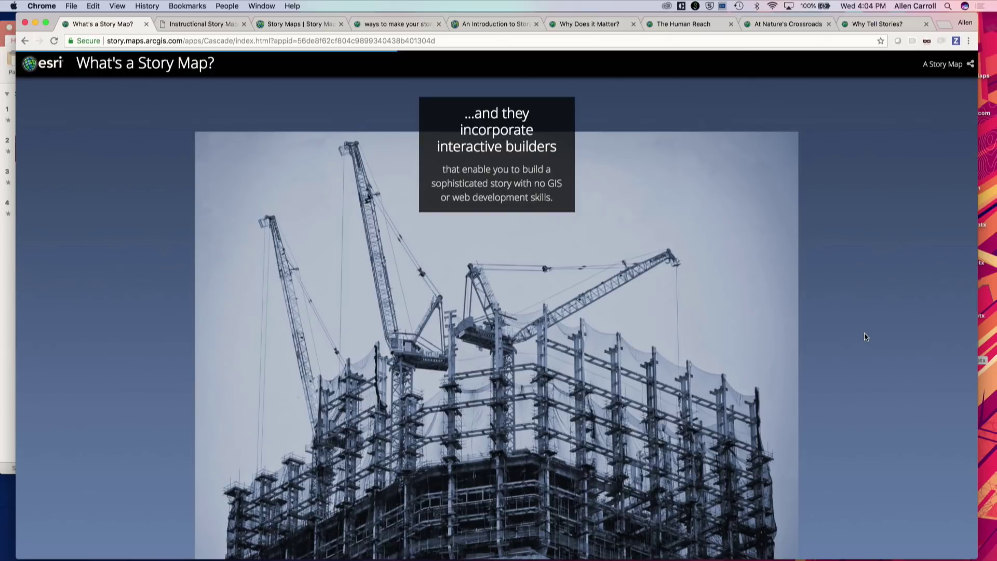
scroll(863, 333, "down", 5)
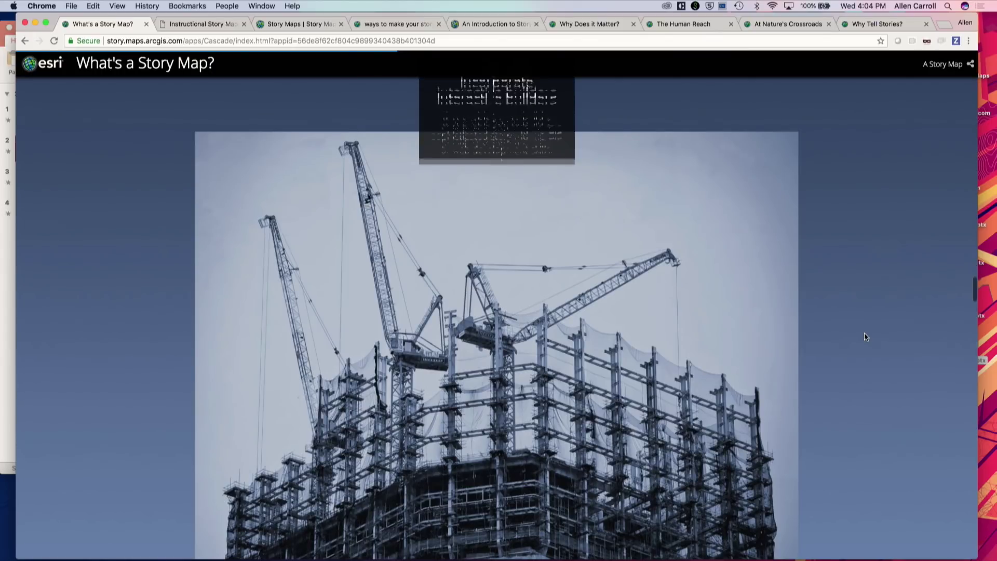
scroll(863, 336, "down", 3)
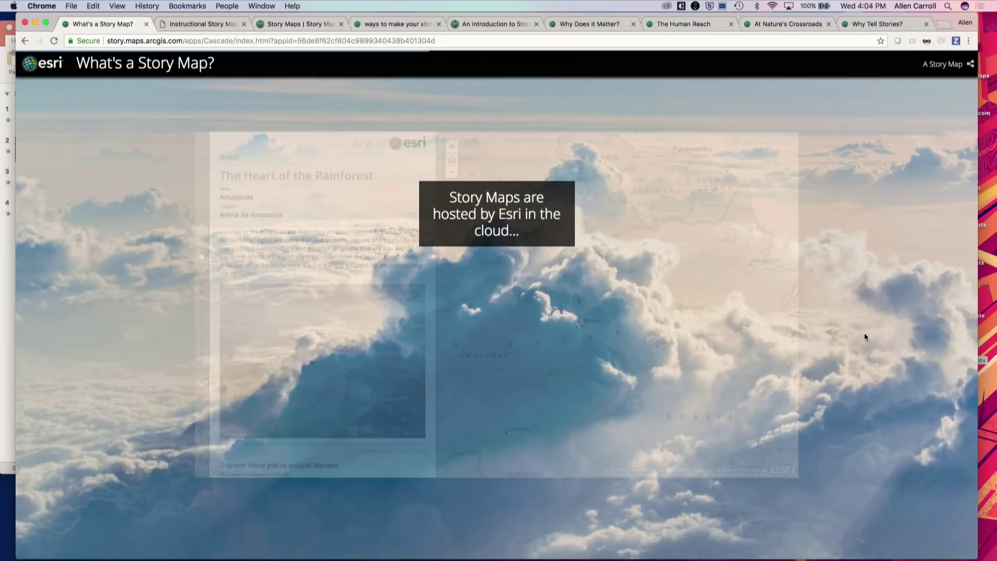
scroll(864, 336, "down", 4)
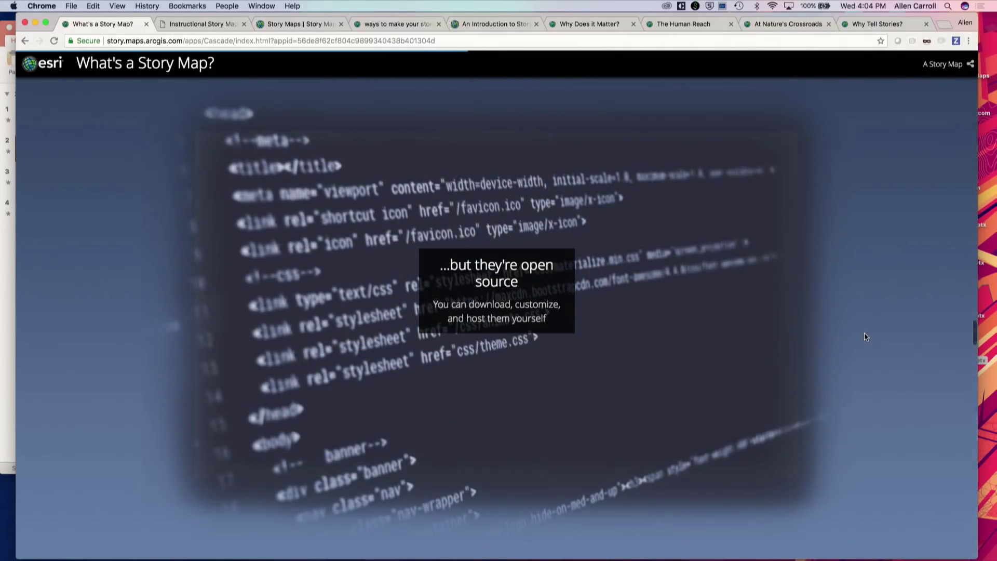
scroll(864, 336, "down", 2)
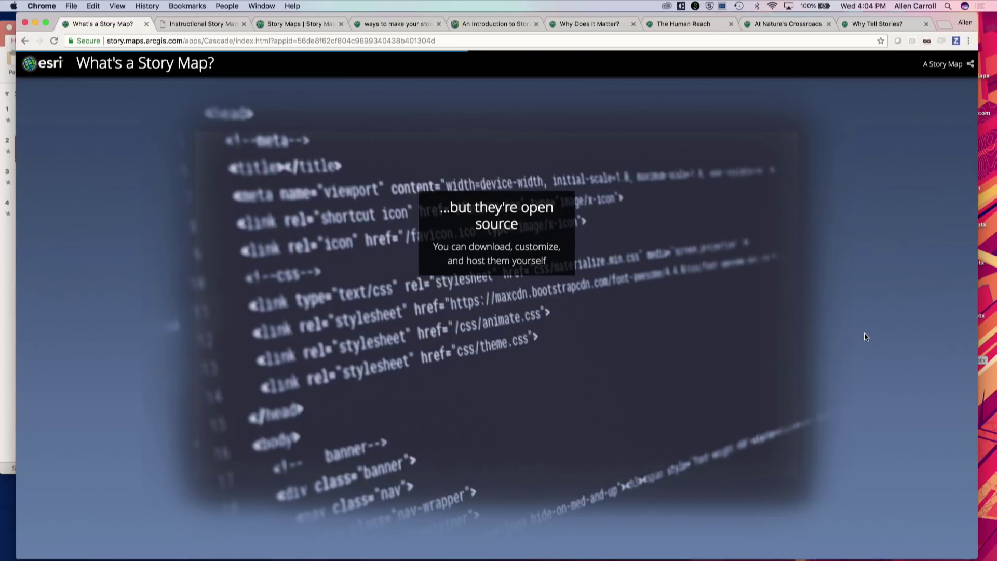
- Review the user experiences overview and the whole-screen scrolling layout of Story Map Cascade
scroll(863, 333, "down", 10)
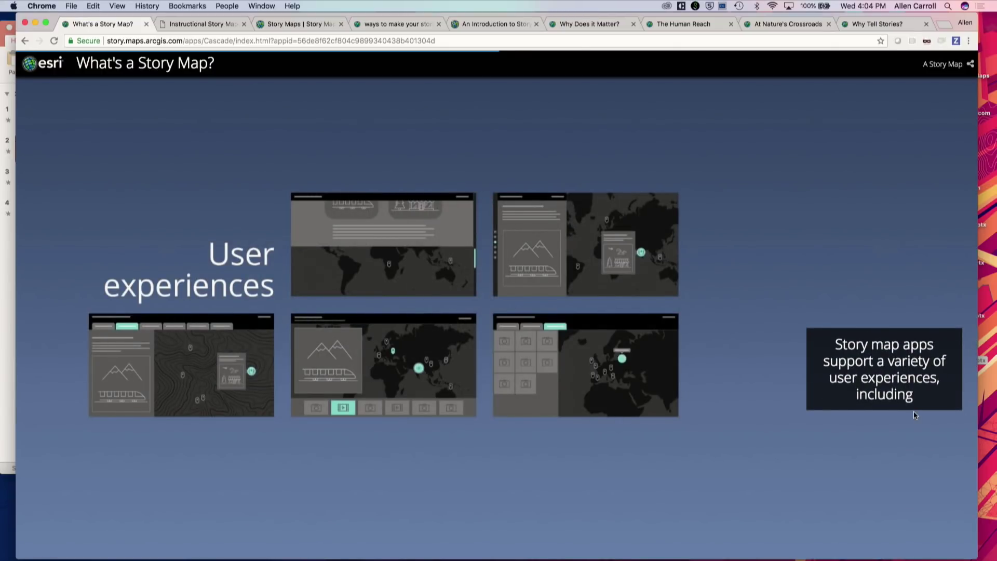
scroll(914, 415, "down", 1)
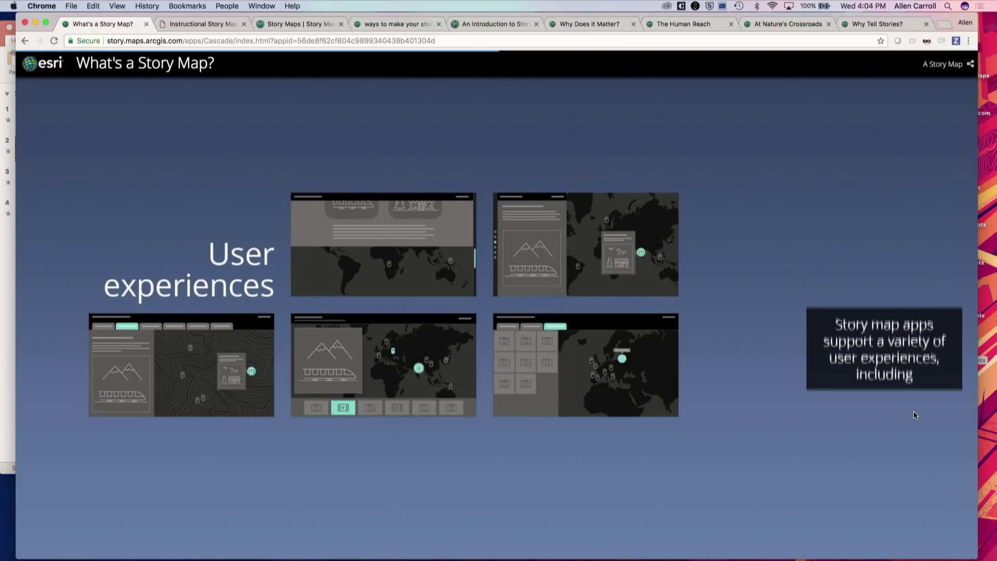
scroll(913, 414, "down", 5)
scroll(914, 414, "down", 3)
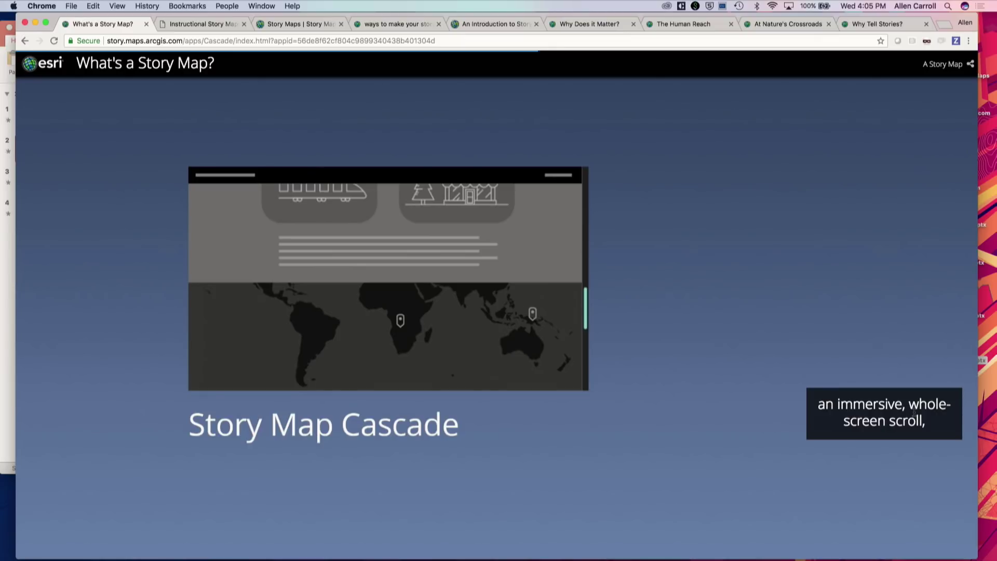
scroll(913, 413, "down", 1)
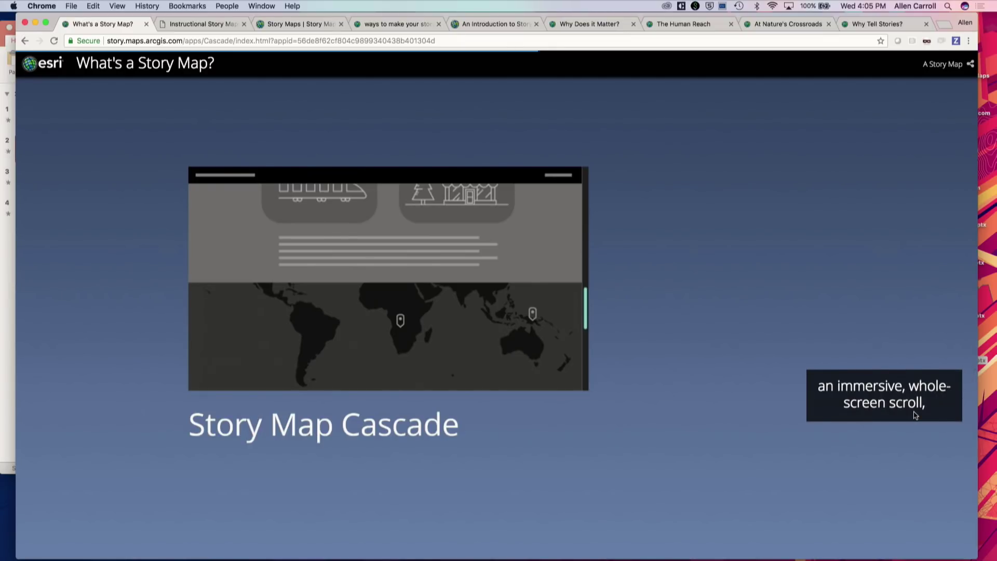
scroll(915, 415, "down", 5)
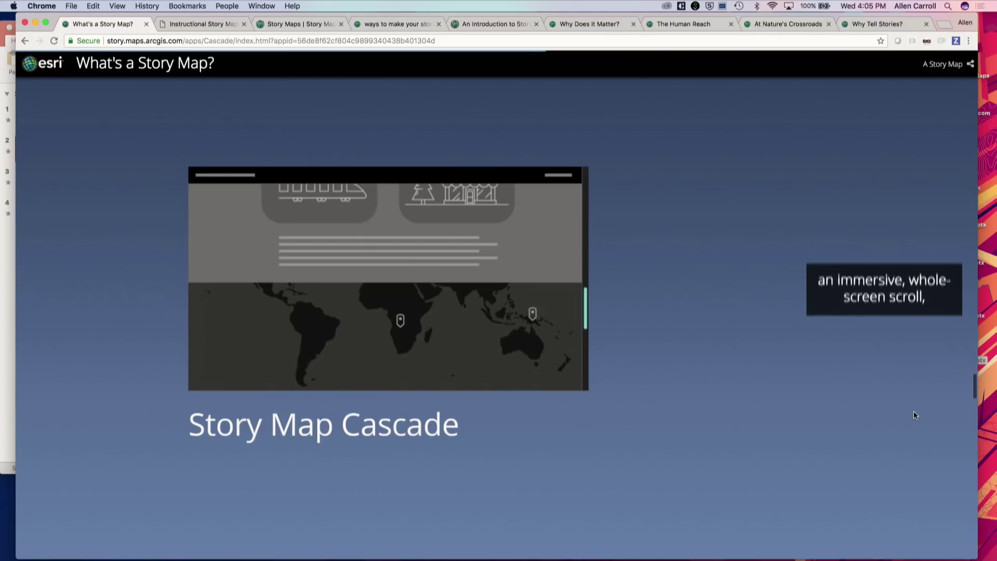
- Review the layouts of Story Map Journal, Story Map Series, Story Map Shortlist and Story Map Tour
scroll(914, 415, "down", 5)
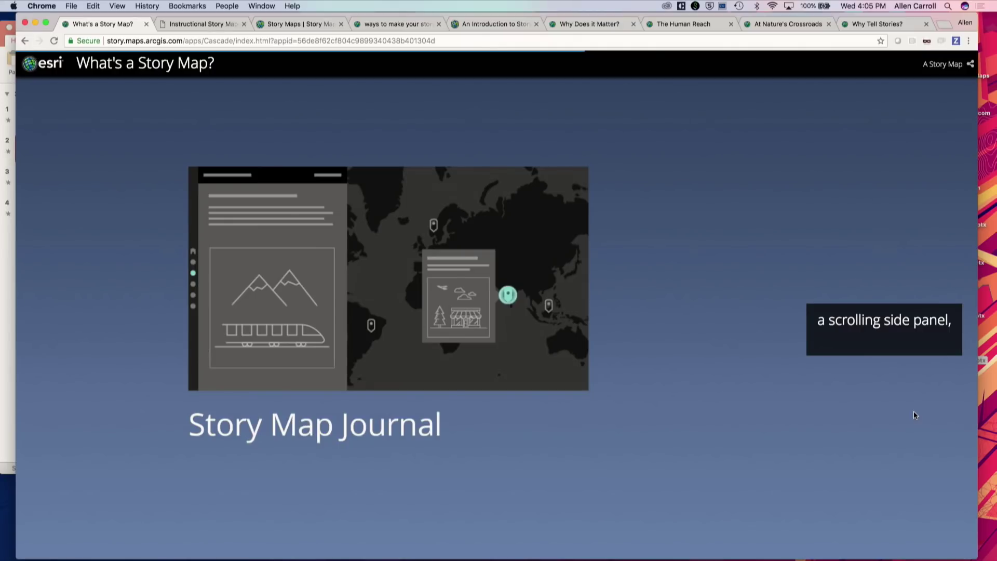
scroll(913, 415, "down", 2)
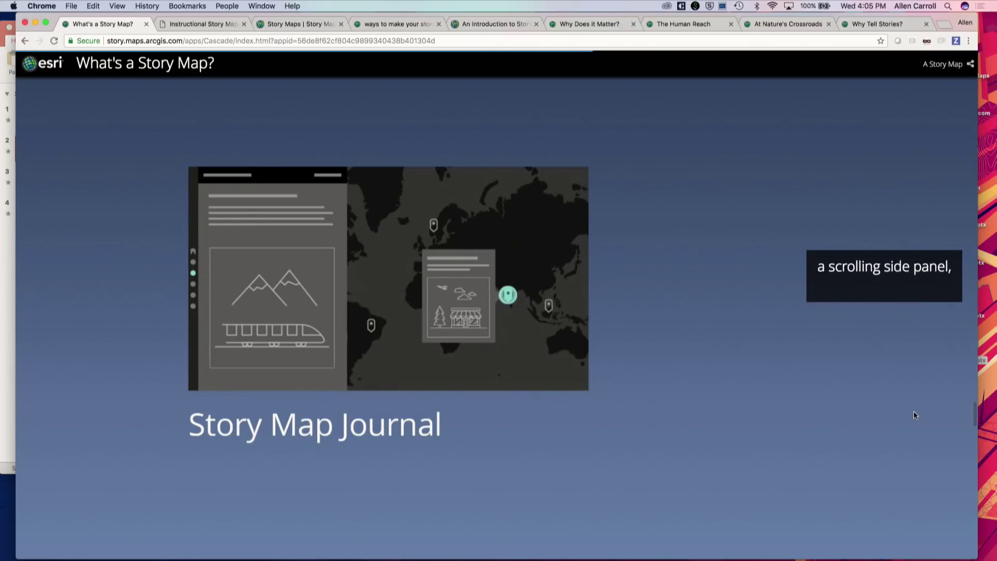
scroll(914, 410, "down", 5)
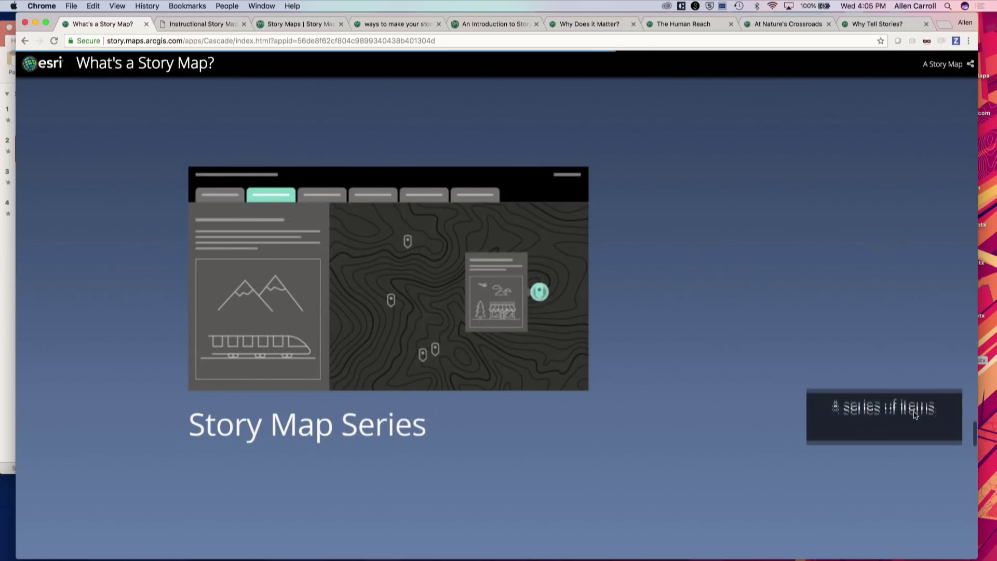
scroll(914, 413, "down", 3)
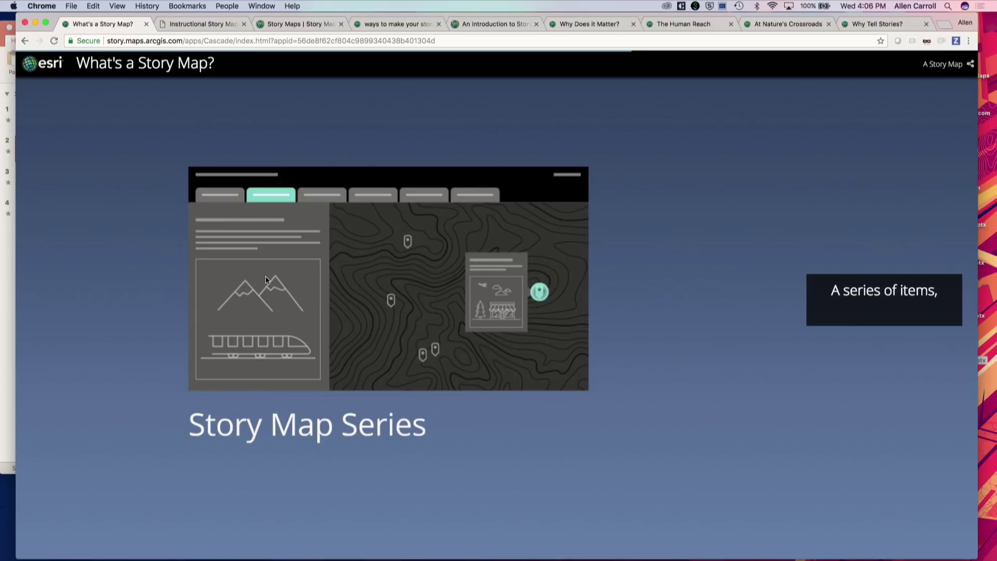
scroll(782, 389, "down", 5)
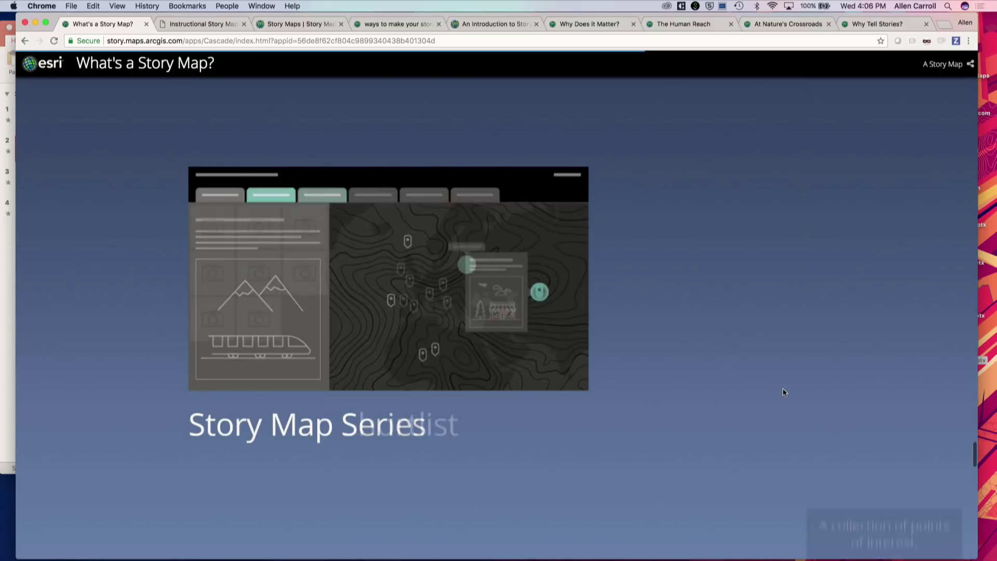
scroll(782, 392, "down", 5)
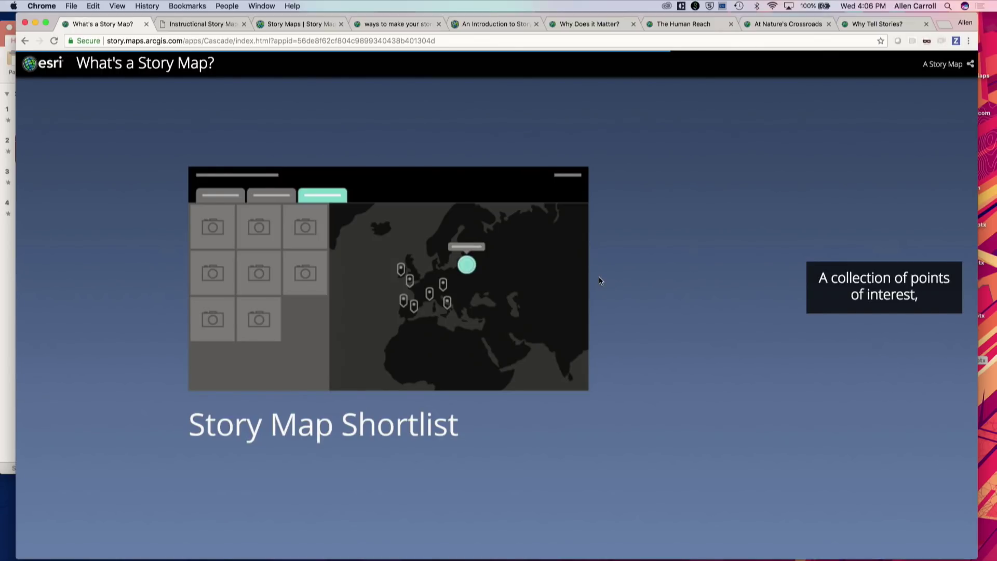
scroll(578, 270, "down", 4)
scroll(579, 269, "down", 5)
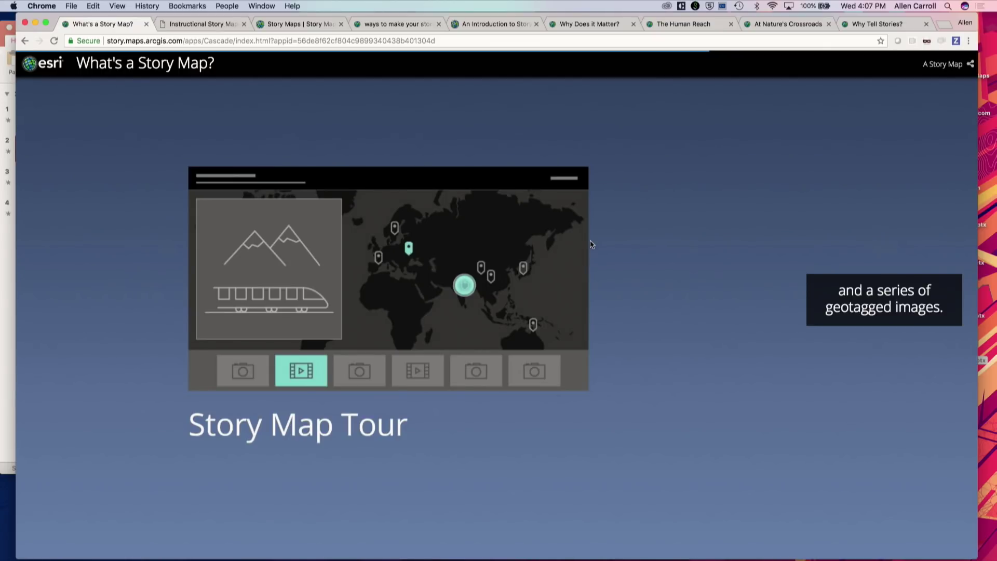
- Examine the bar graph on the yearly growth of story maps hosted on ArcGIS Online
scroll(590, 241, "down", 5)
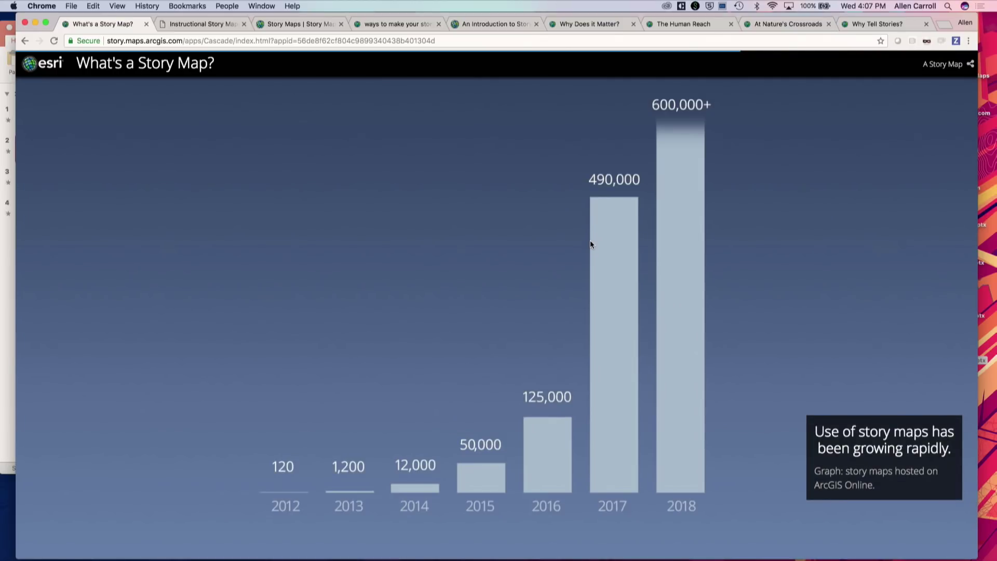
scroll(589, 244, "down", 2)
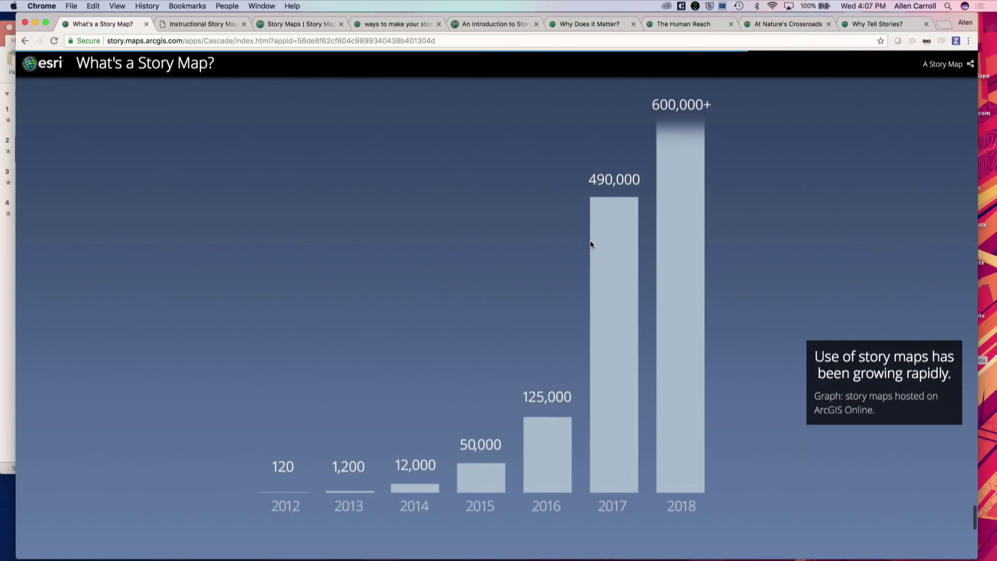
scroll(590, 241, "down", 1)
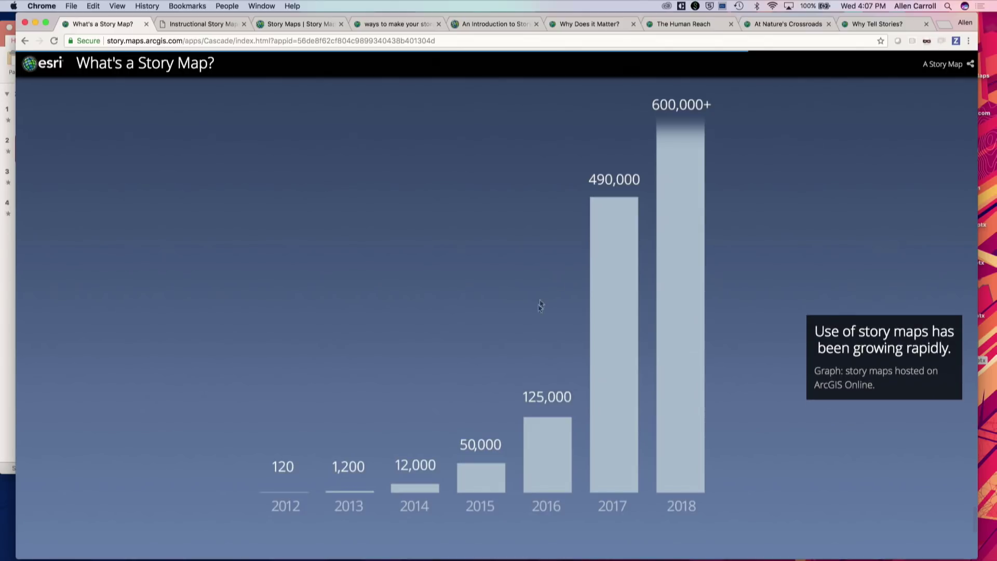
scroll(607, 346, "down", 1)
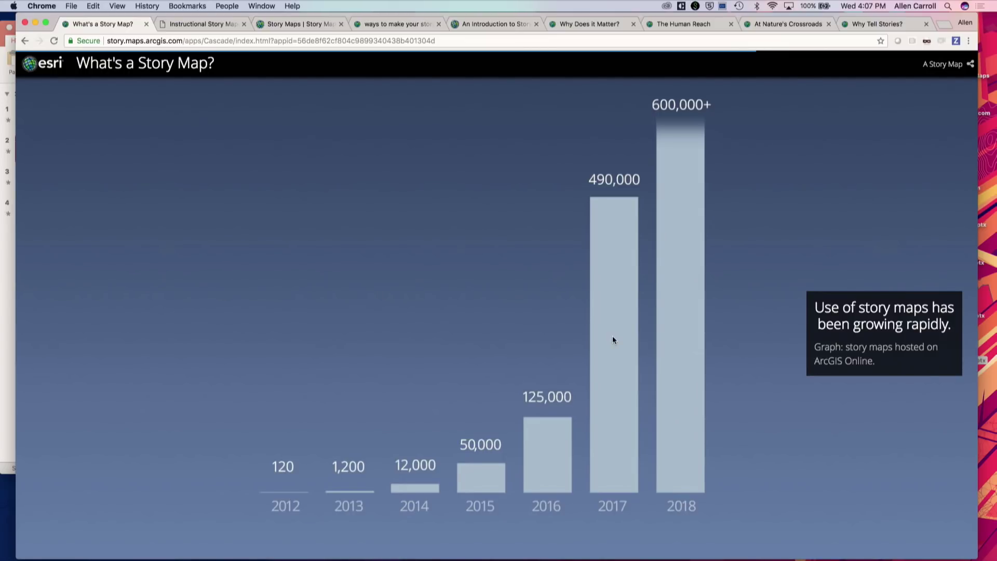
scroll(609, 323, "down", 5)
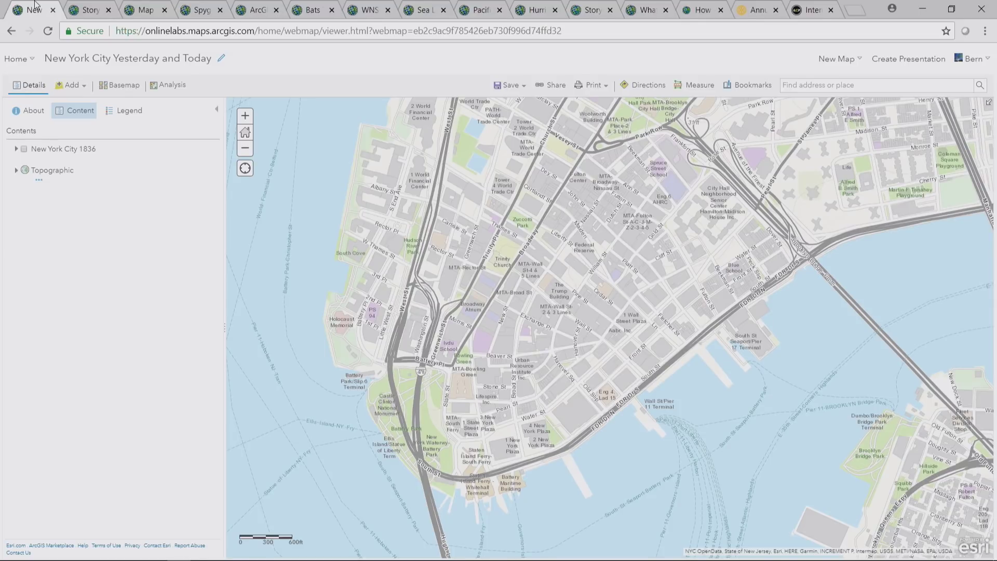
- Compare Lower Manhattan with its past by showing the New York City 1836 layer over the topographic basemap and hiding it again
left_click_drag(616, 310, 686, 321)
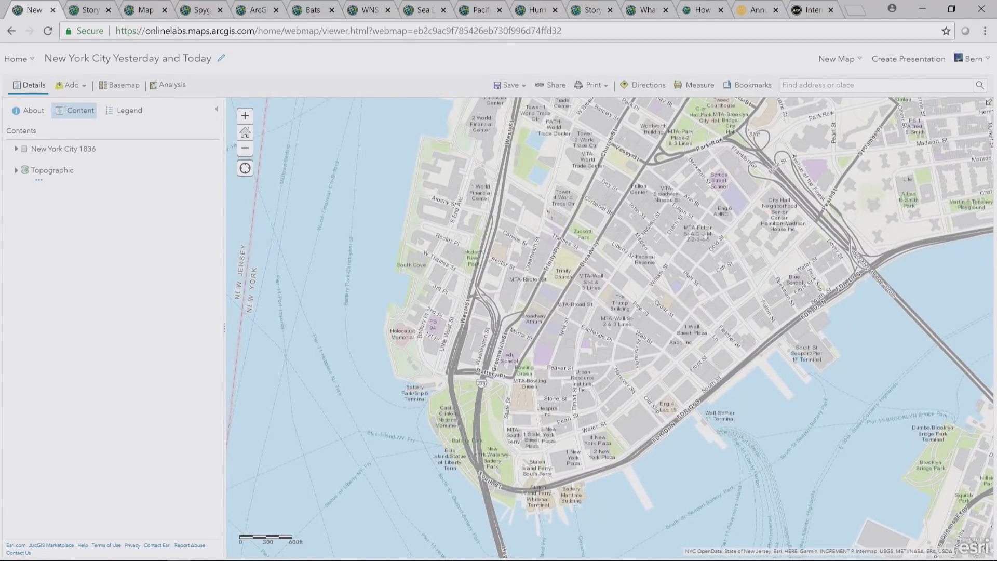
left_click_drag(577, 248, 559, 253)
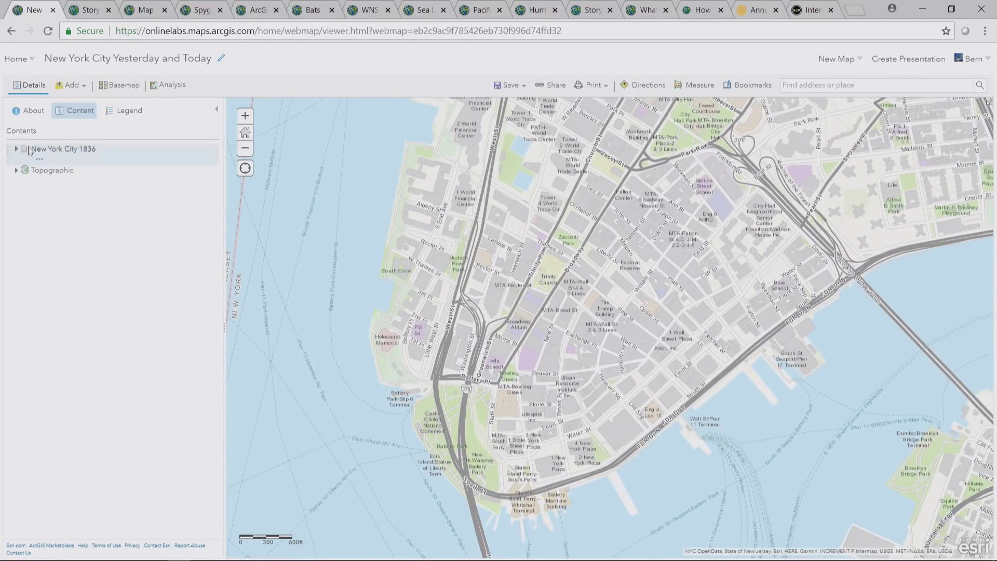
left_click(23, 149)
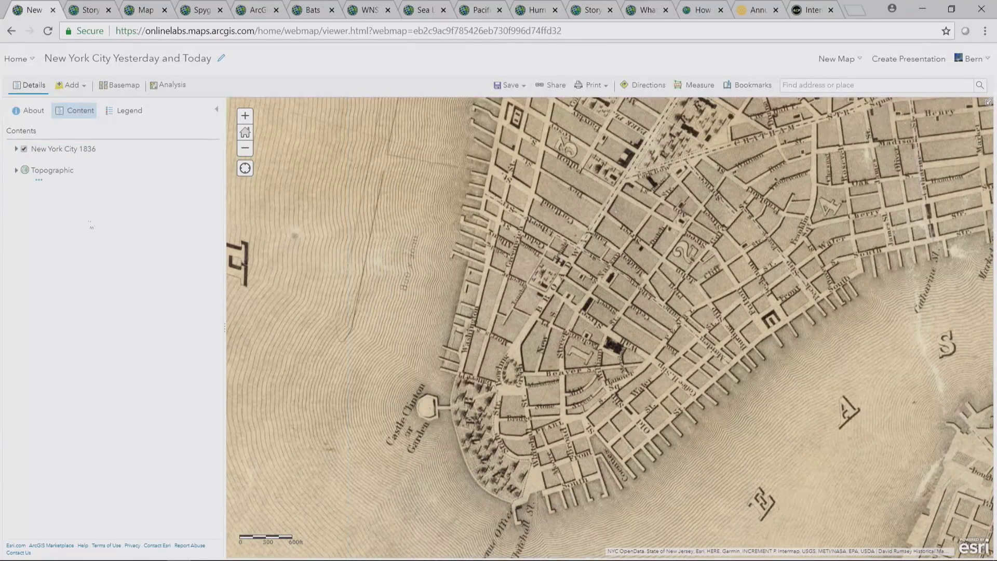
left_click(24, 150)
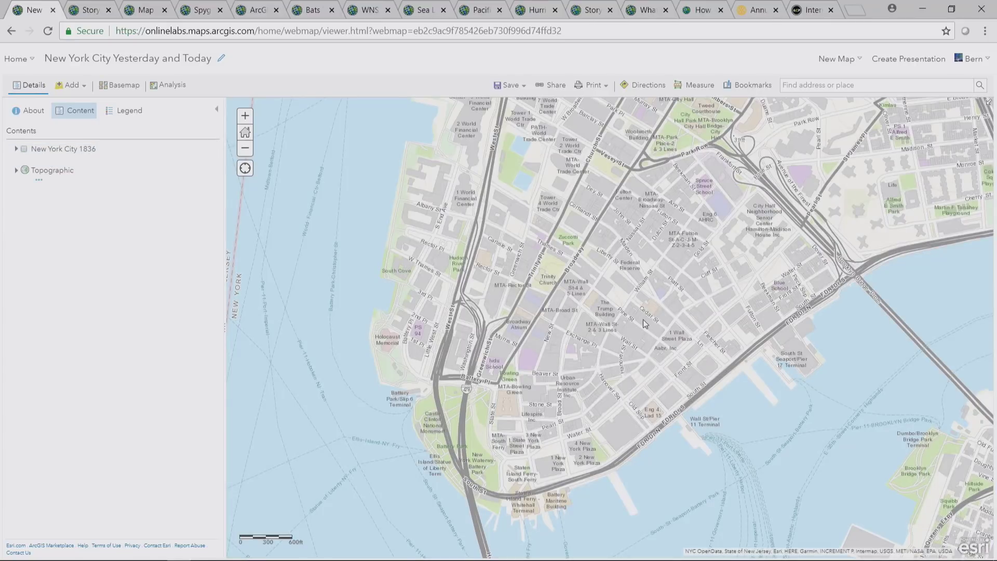
- Save the New York City Yesterday and Today web map with a wider extent around Lower Manhattan
left_click_drag(682, 315, 642, 327)
scroll(642, 328, "down", 1)
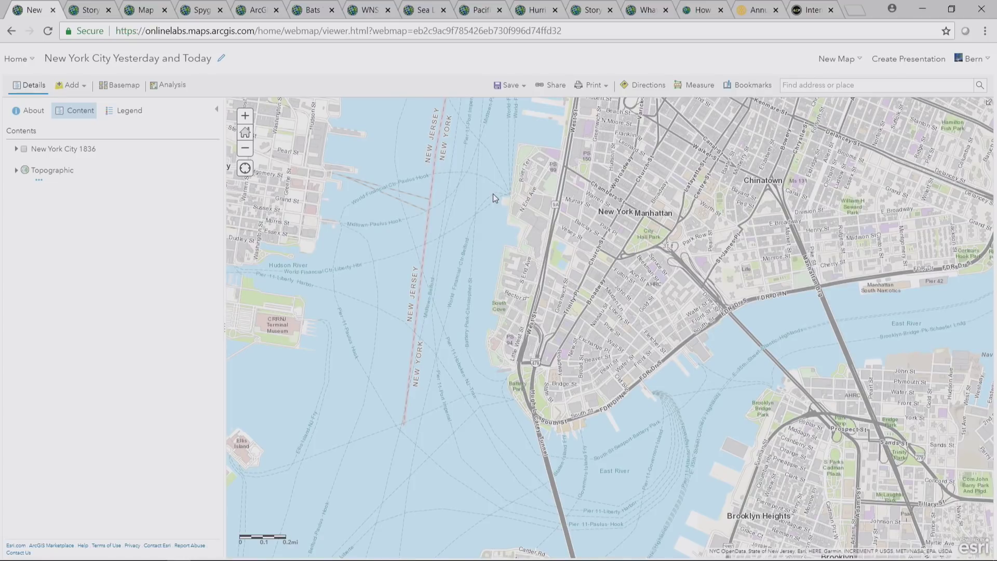
left_click(515, 90)
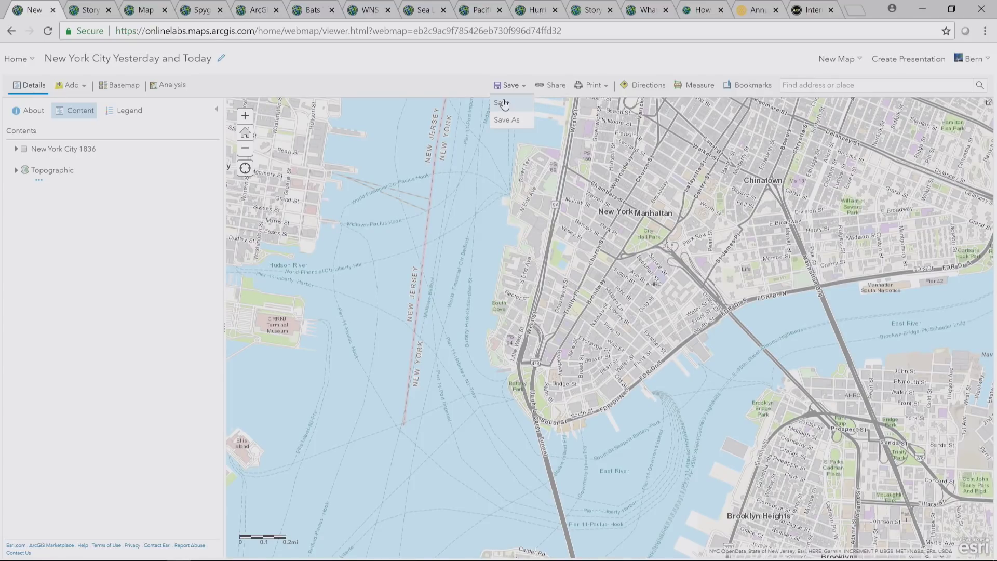
left_click(503, 103)
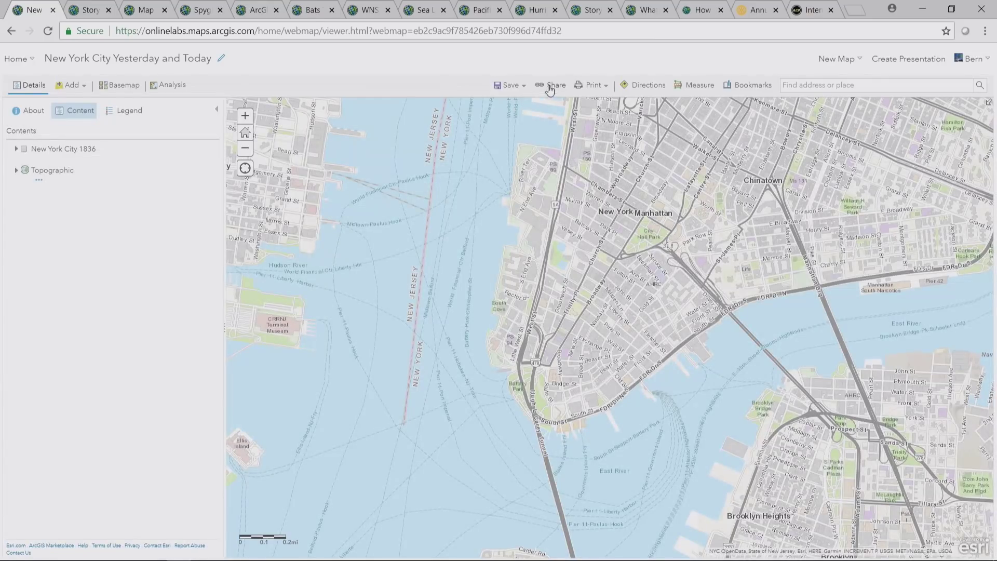
- View the map's sharing options and the configurable templates for a new web app, and cancel the app creation
left_click(549, 86)
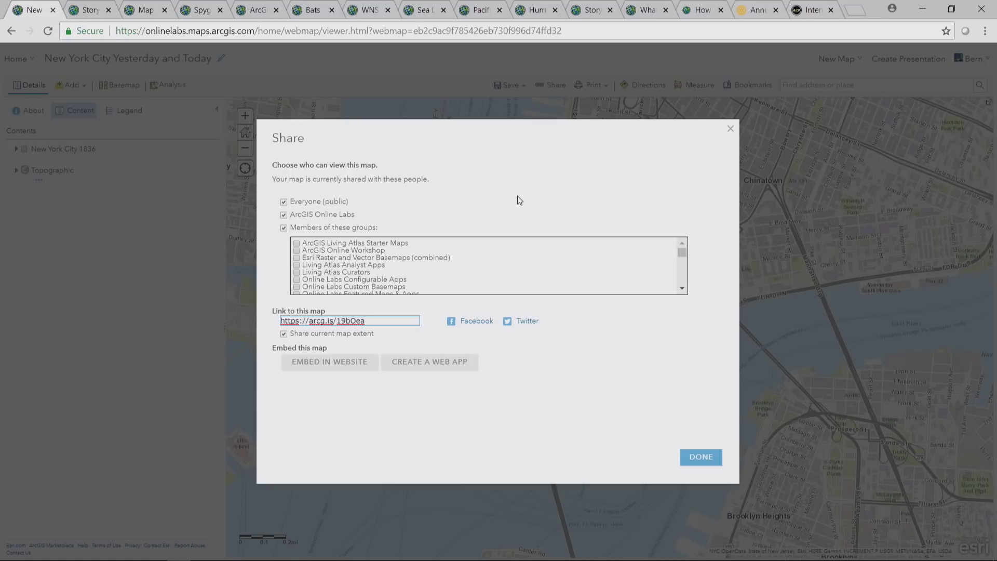
left_click(449, 369)
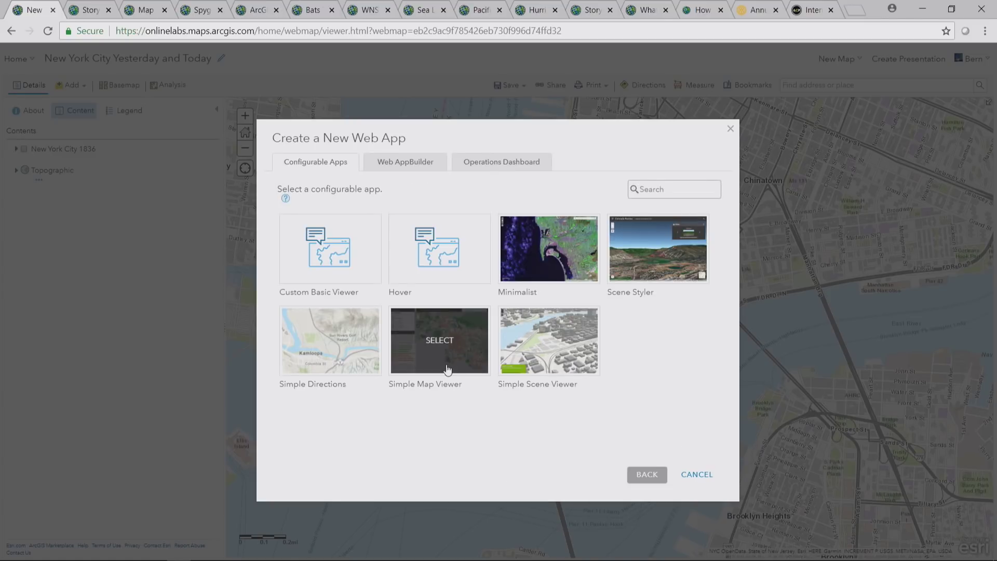
left_click(696, 474)
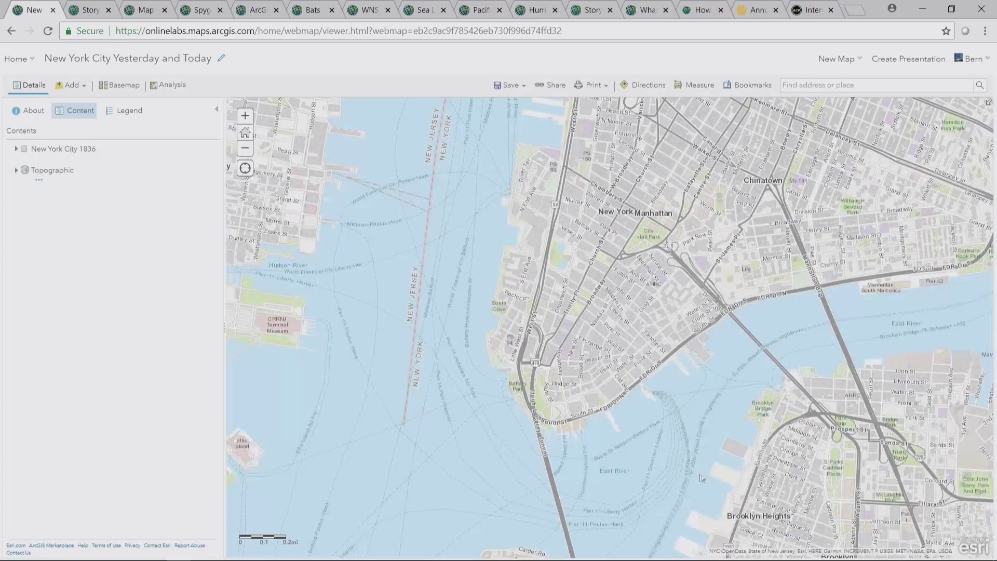
- Open the Map settings of the ArcGIS Online Labs organization
left_click(26, 63)
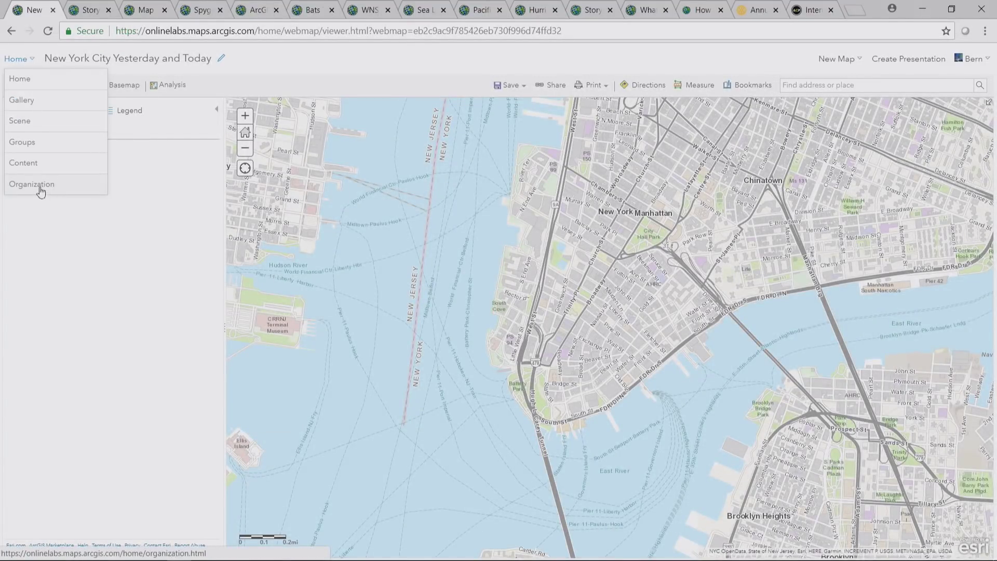
left_click(41, 189)
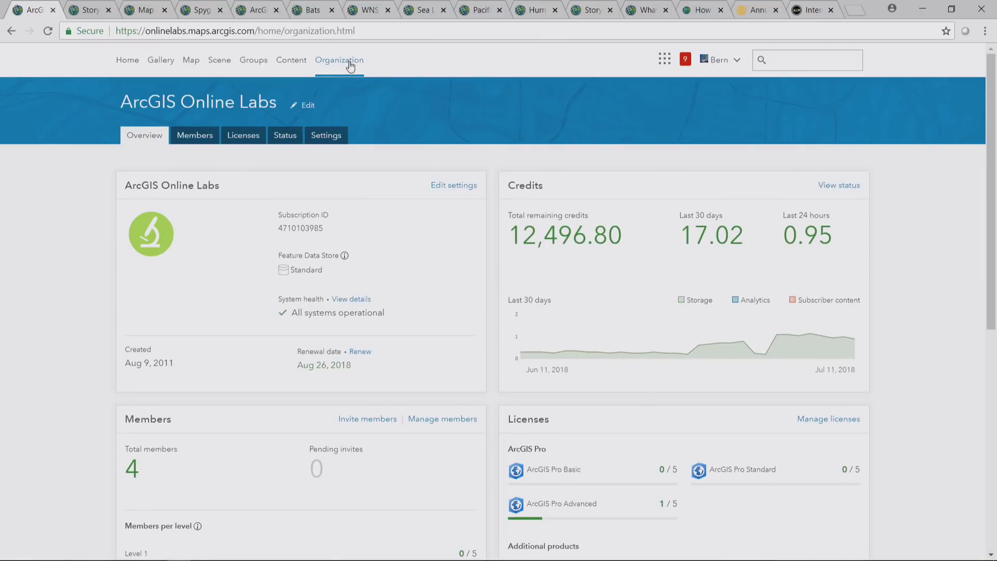
left_click(348, 62)
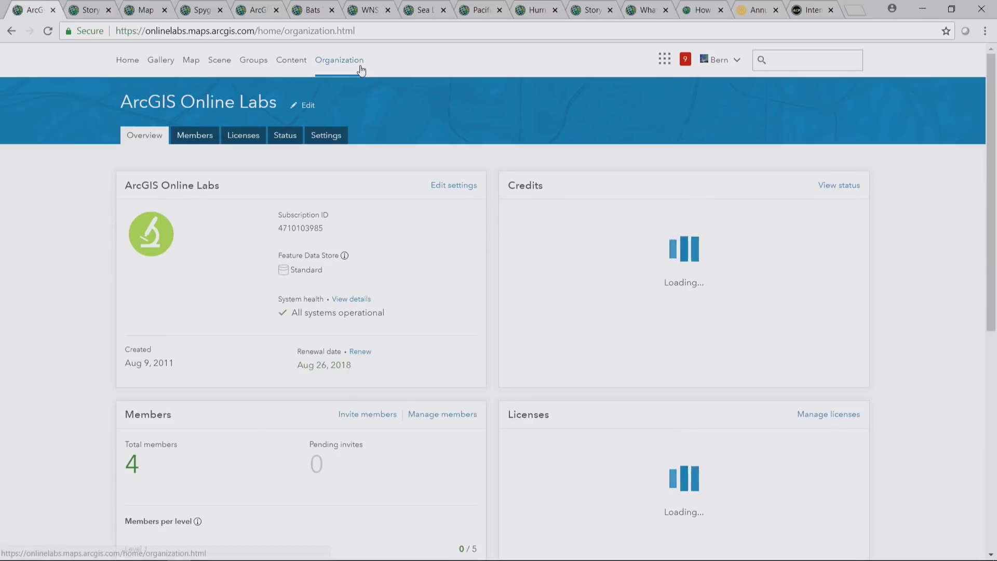
left_click(326, 135)
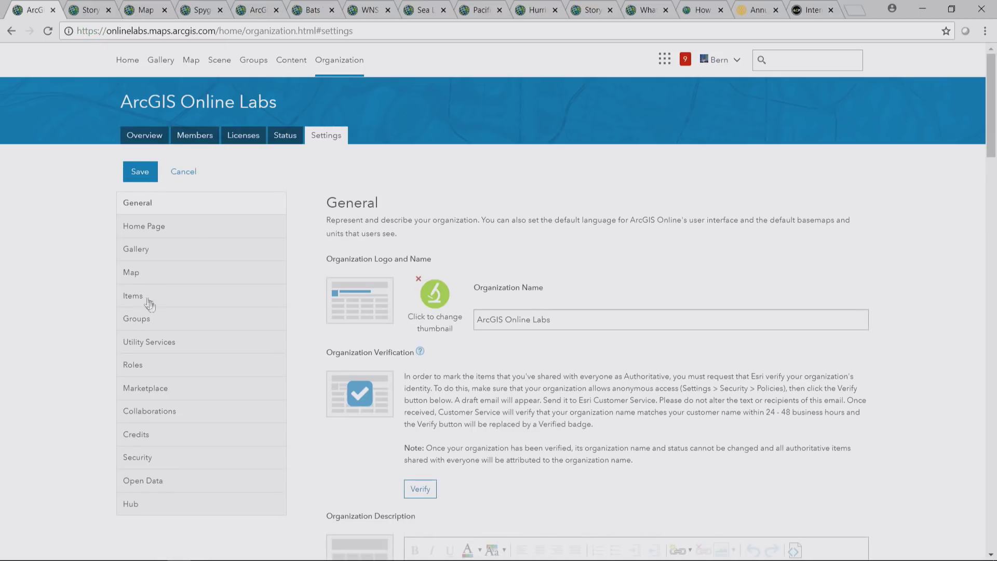
left_click(138, 274)
- Set the organization's configurable apps group to Esri Default and save the settings
scroll(711, 428, "down", 8)
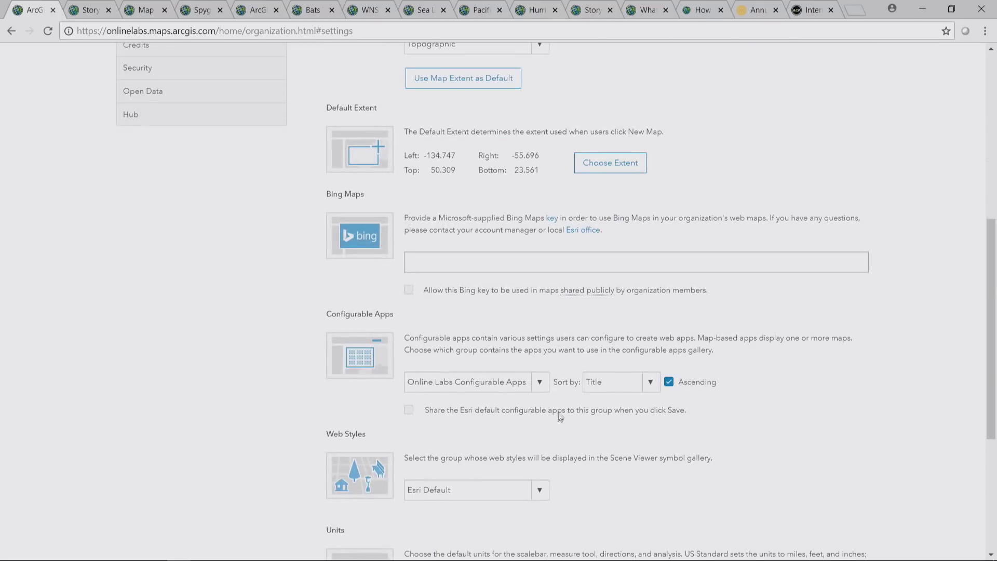
left_click(540, 384)
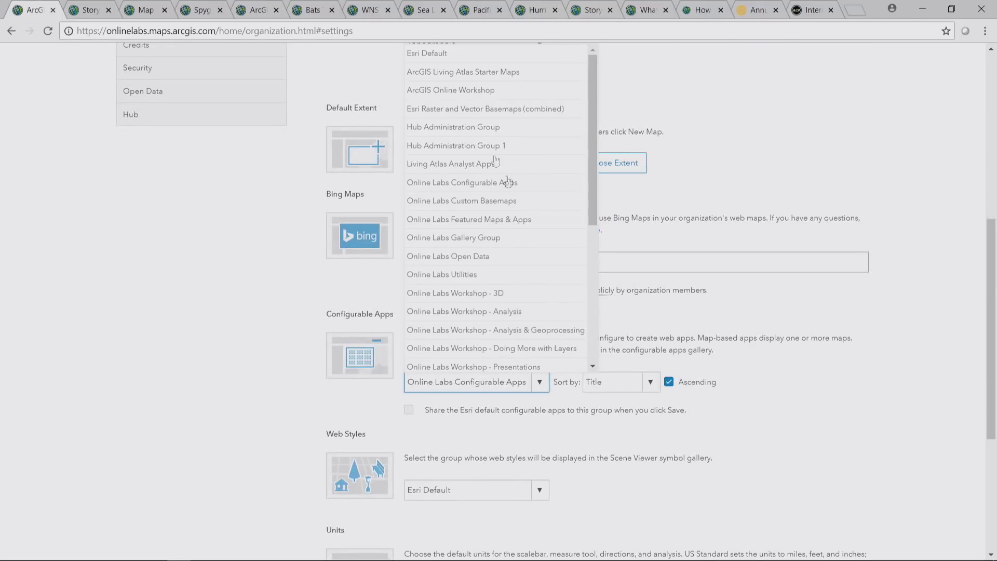
left_click(436, 59)
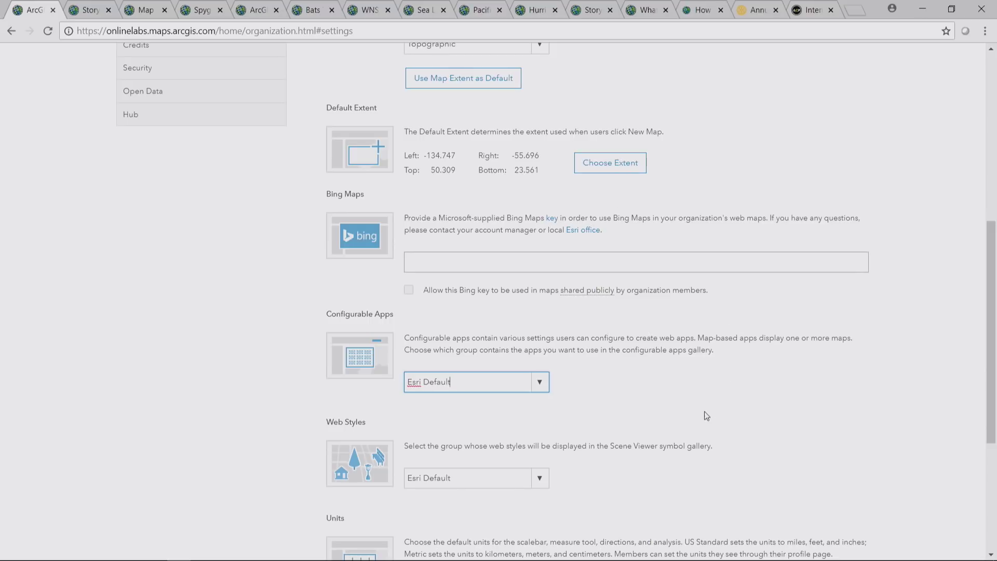
scroll(26, 168, "up", 8)
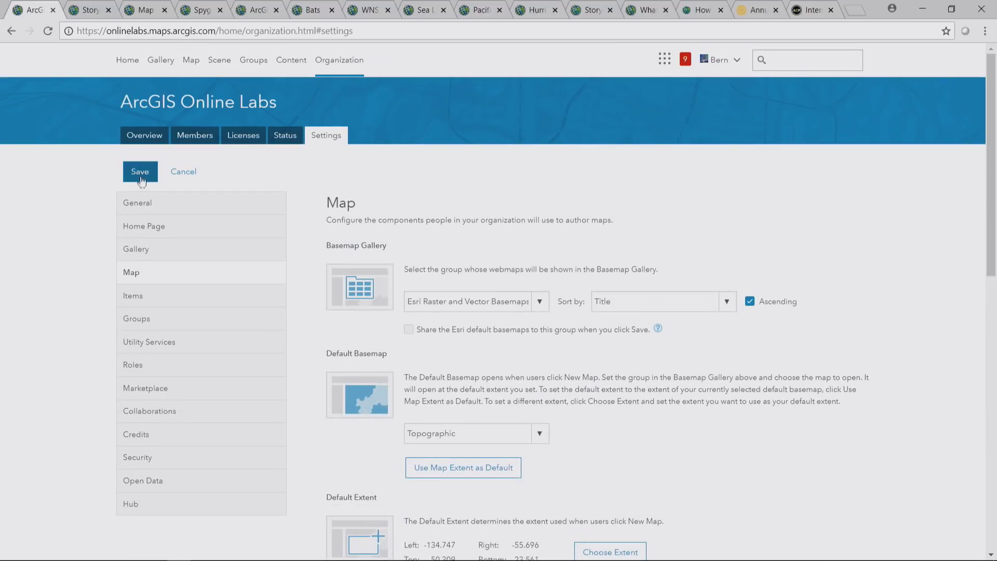
left_click(133, 173)
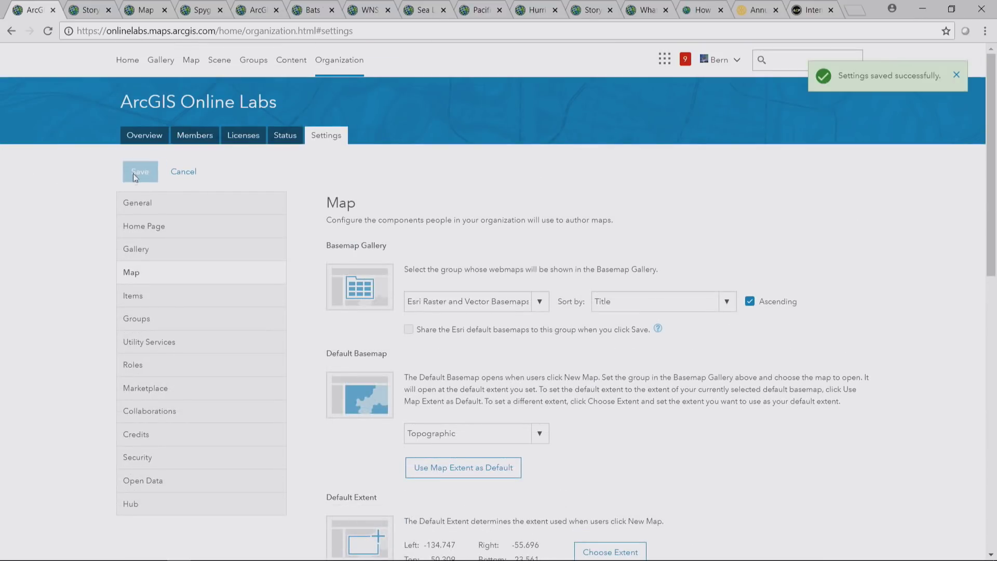
left_click(94, 11)
left_click(35, 10)
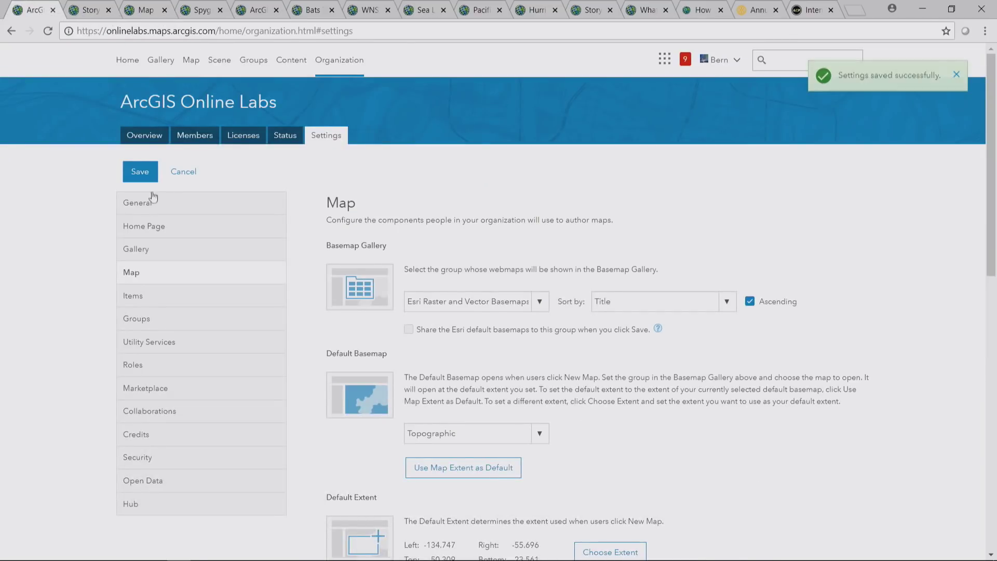
- Return to the web map, show the New York City 1836 layer, and browse the story map templates for a new web app
left_click(191, 60)
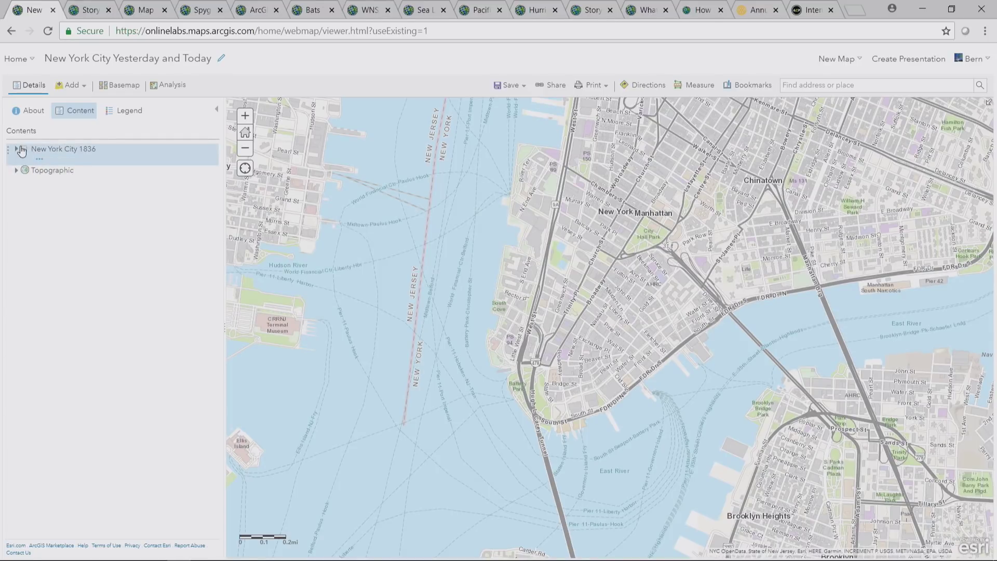
left_click(23, 150)
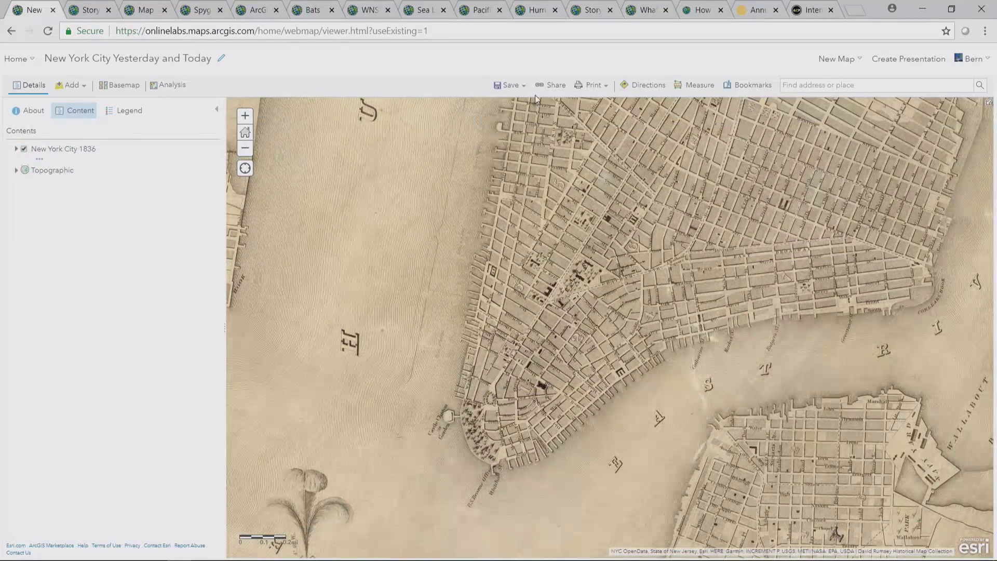
left_click(549, 86)
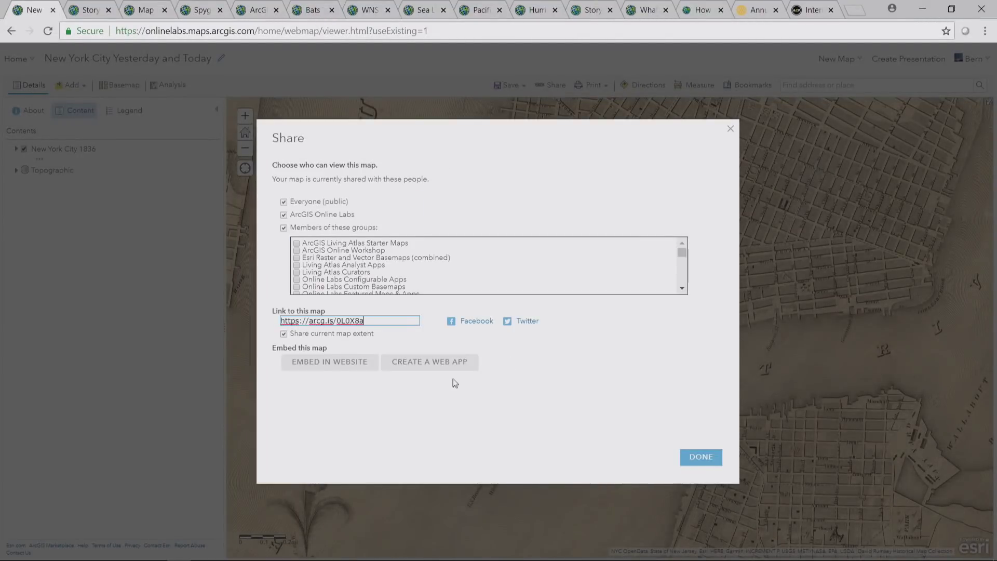
left_click(439, 363)
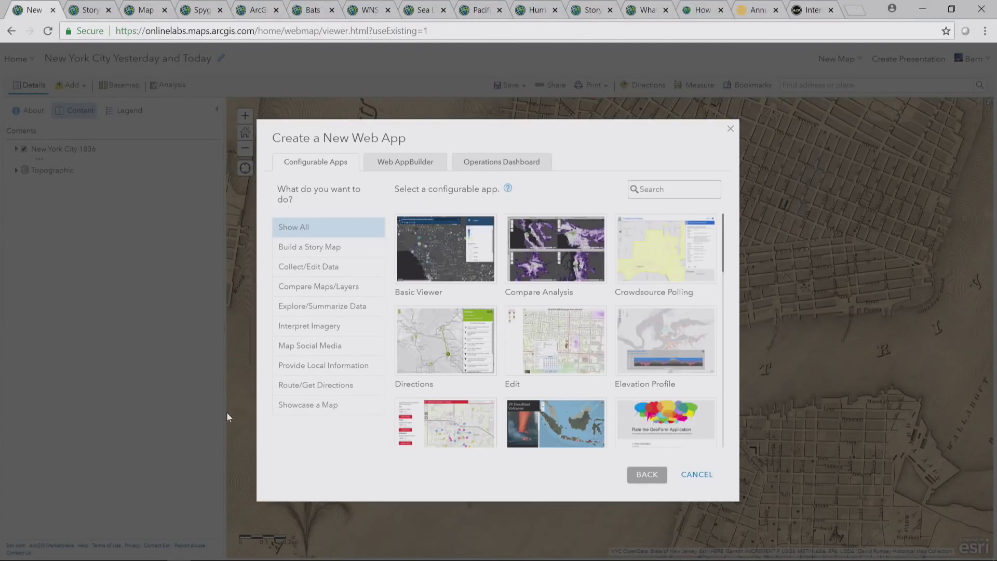
left_click(322, 248)
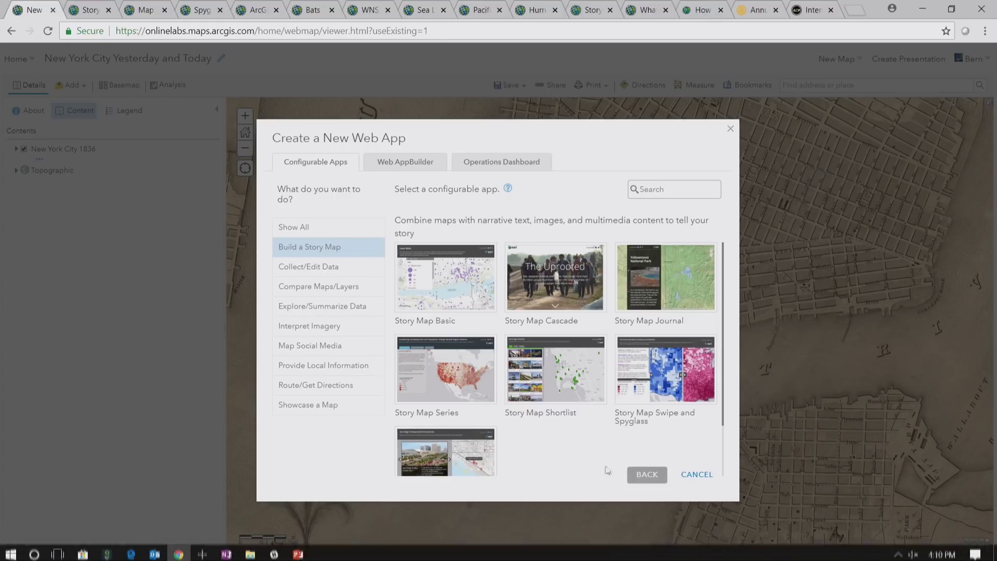
scroll(550, 436, "down", 2)
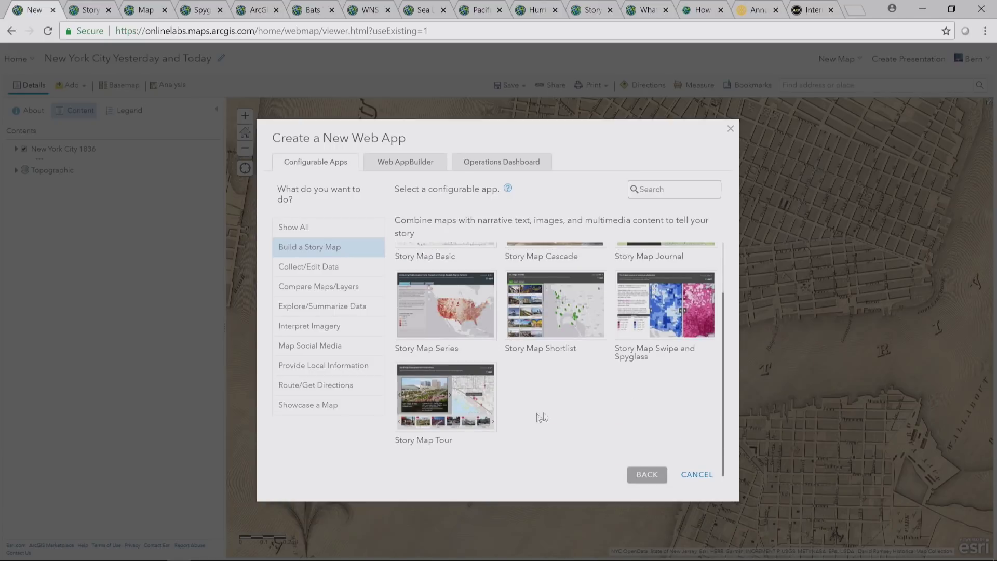
scroll(571, 410, "up", 2)
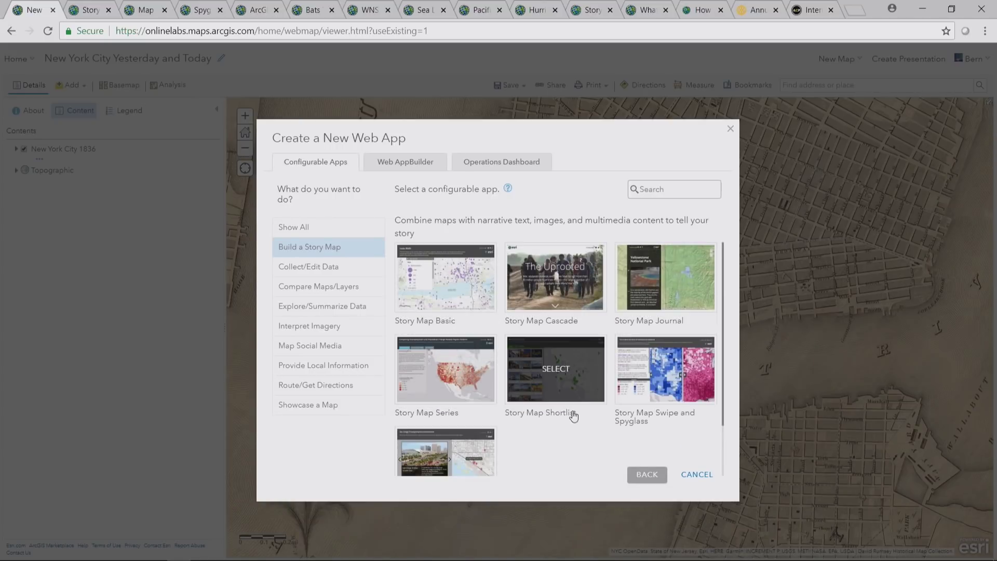
- Create a Story Map Swipe and Spyglass web app titled New York City Yesterday and Today Swipe
left_click(657, 387)
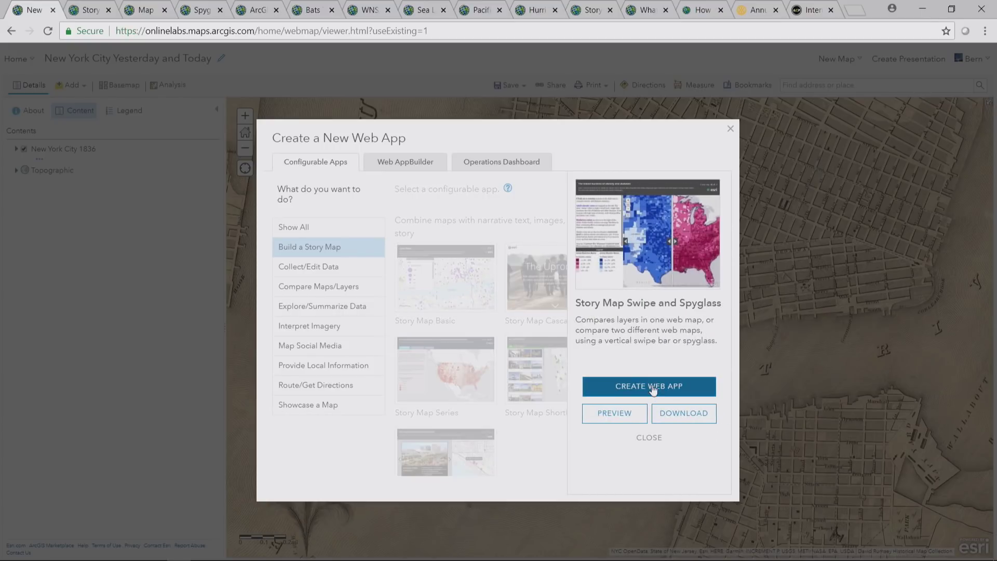
left_click(653, 387)
left_click(504, 197)
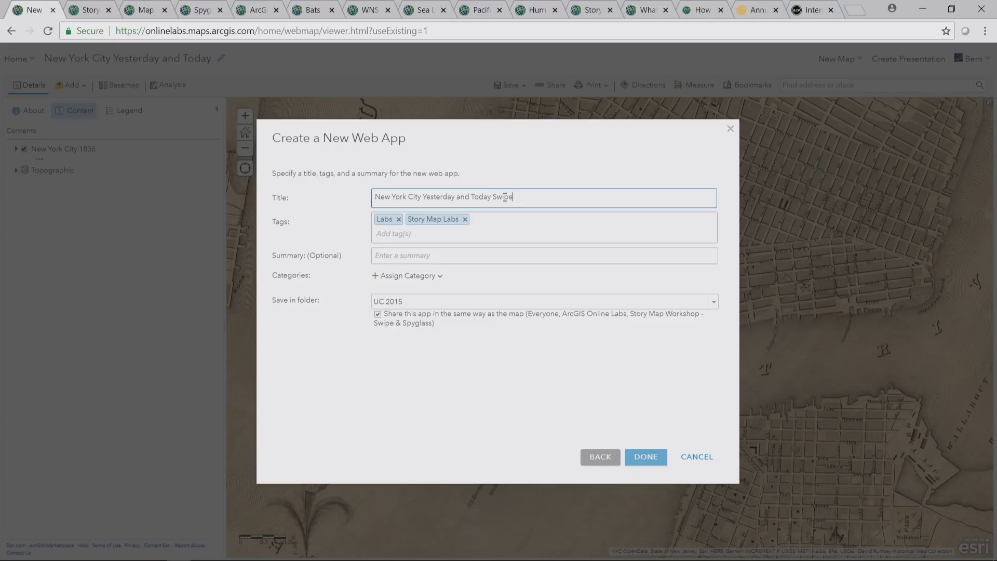
left_click(648, 459)
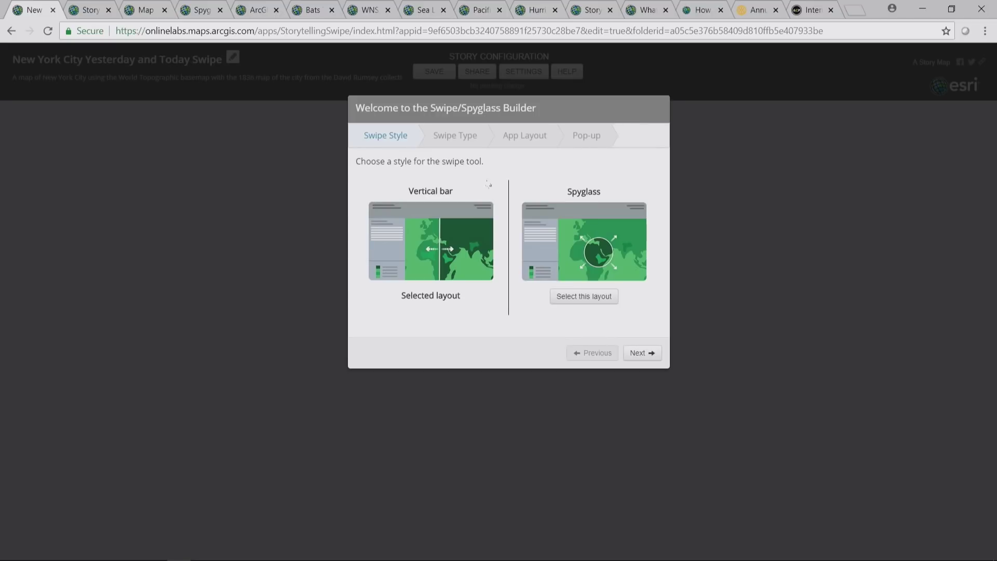
- Configure the swipe app with the vertical bar style and New York City 1836 as the layer to swipe
left_click(644, 355)
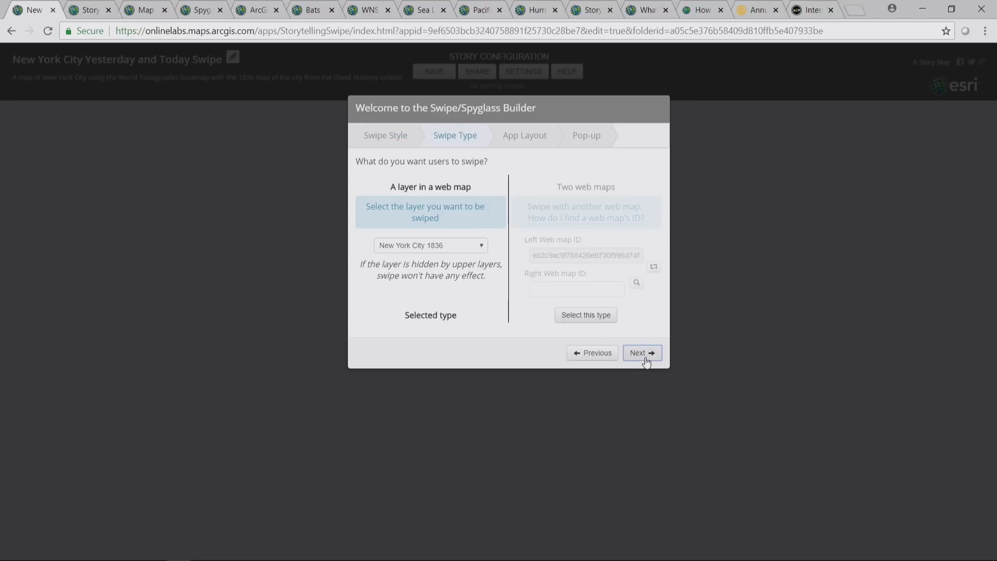
left_click(482, 247)
left_click(456, 259)
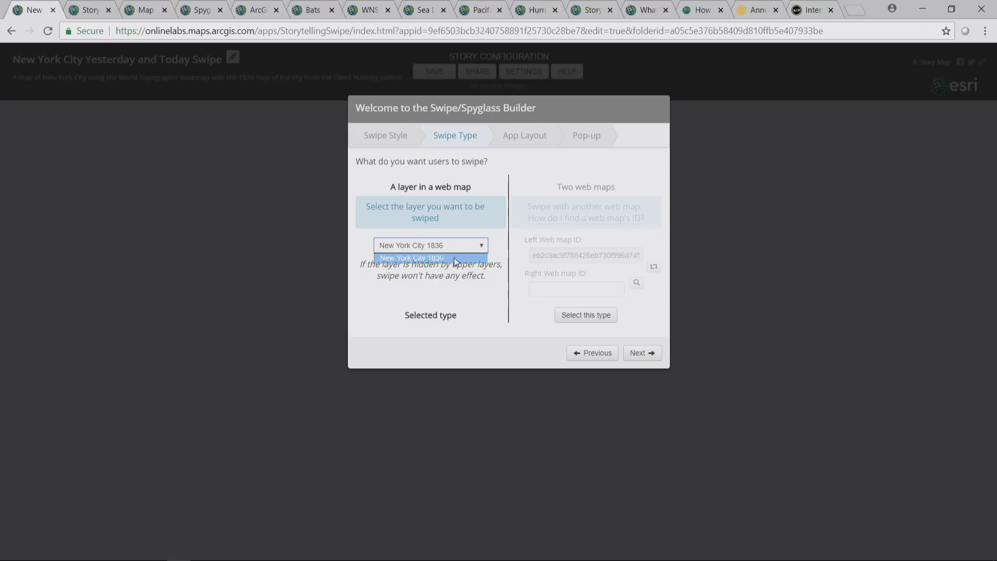
left_click(639, 352)
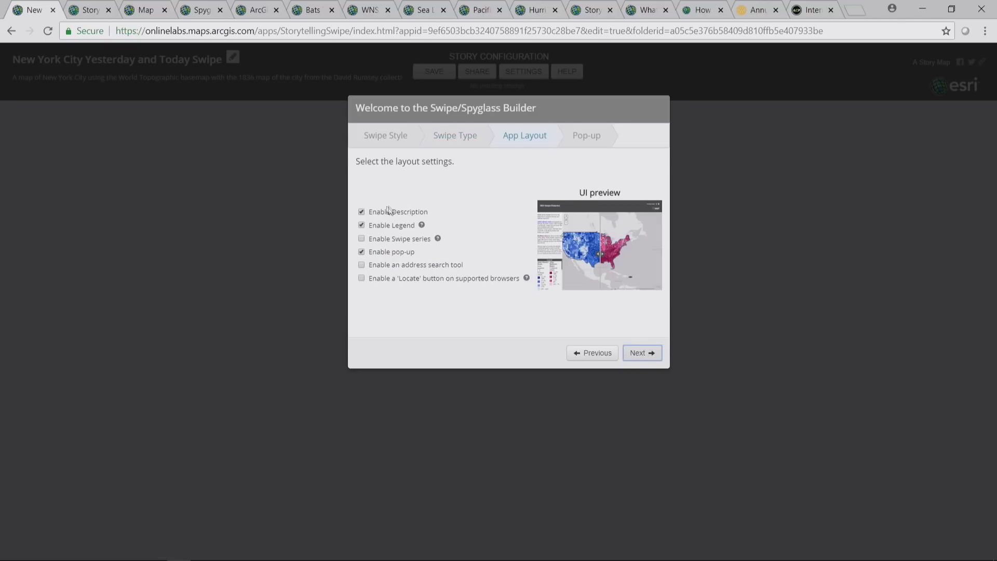
- Disable the description, legend and pop-up in the swipe app's layout and finish the builder setup
left_click(361, 212)
left_click(362, 226)
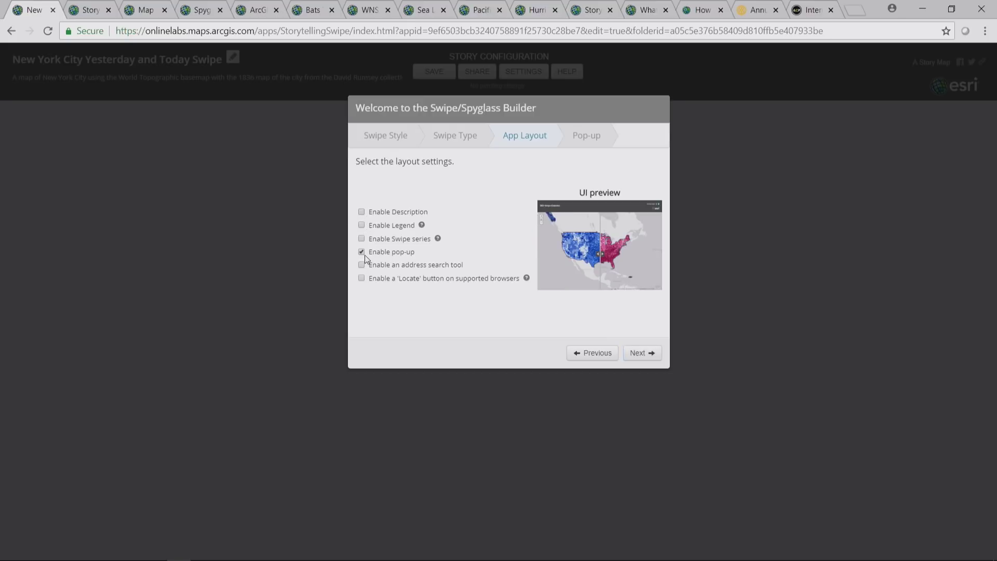
left_click(361, 251)
left_click(617, 352)
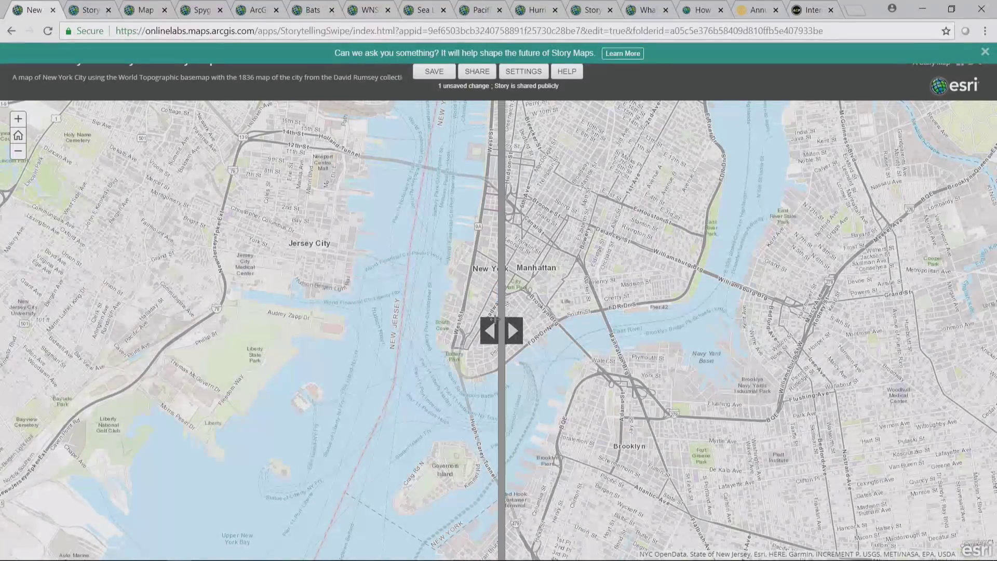
- Test the swipe bar over Manhattan, dismiss the survey banner, and check the swipe layer in the story settings without changing it
left_click_drag(503, 312, 513, 280)
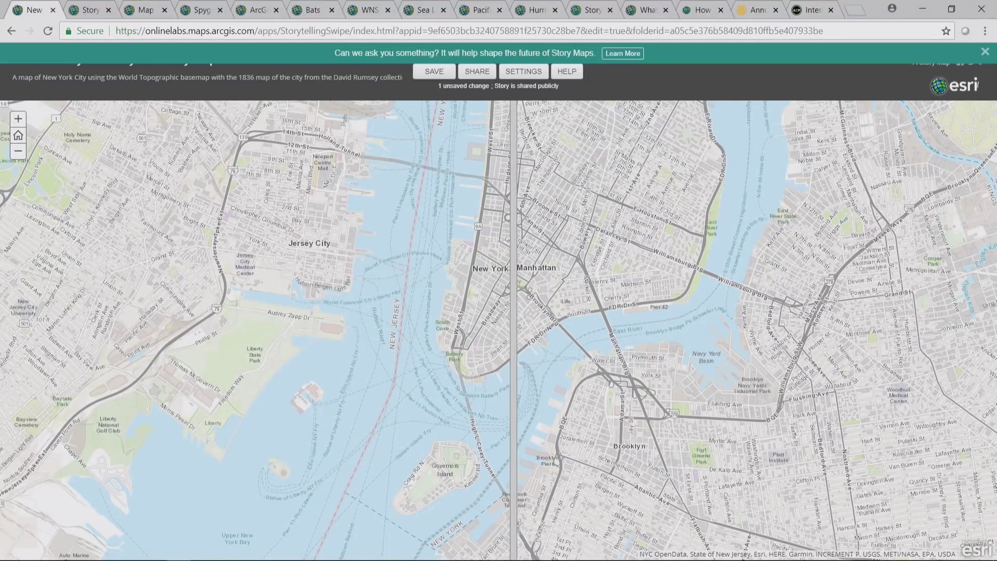
left_click(985, 52)
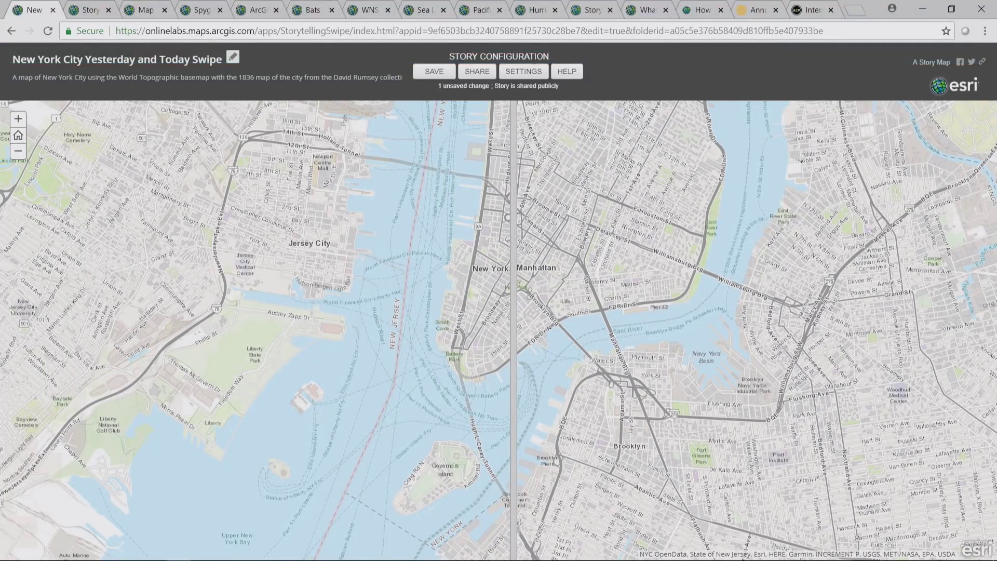
left_click(522, 70)
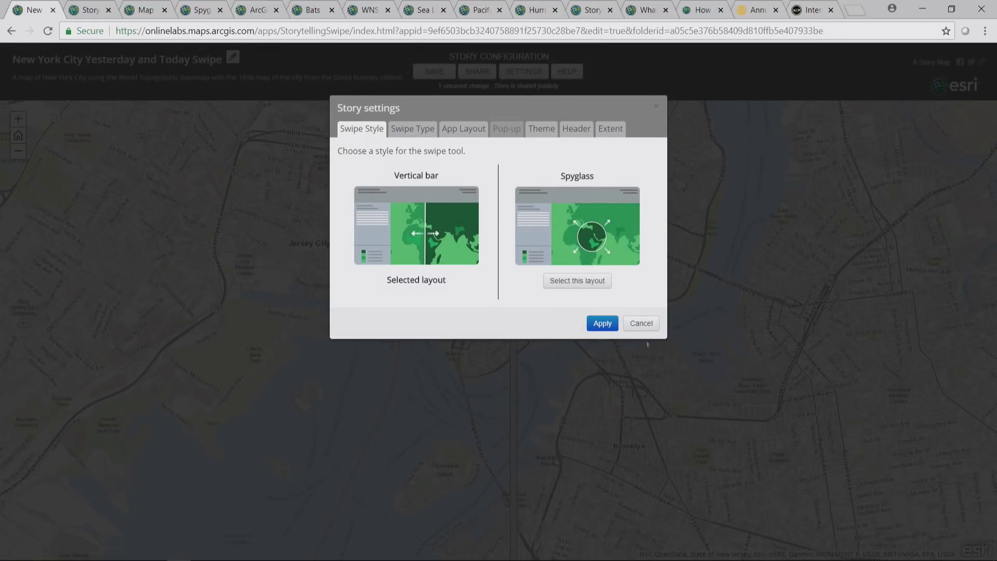
left_click(410, 132)
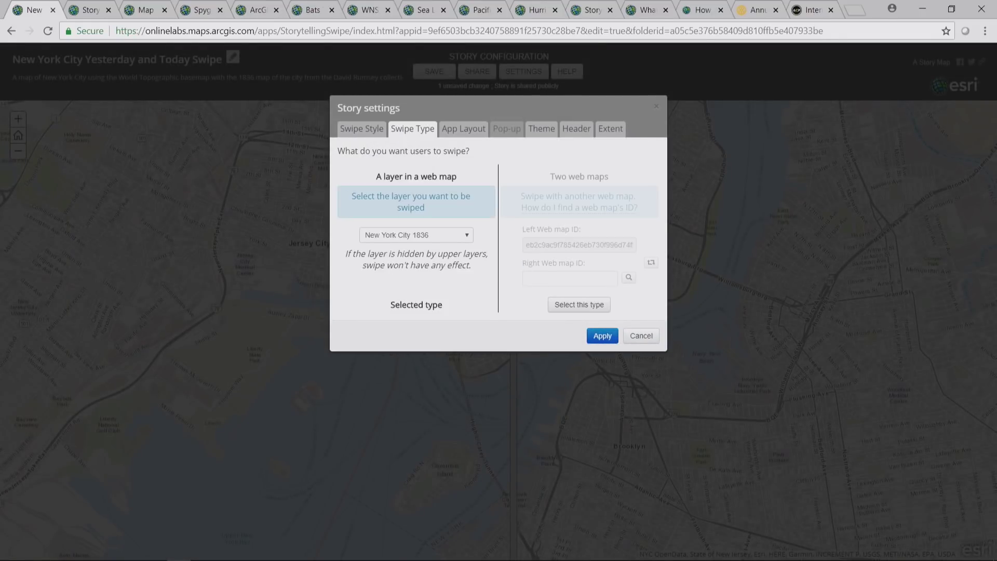
left_click(468, 238)
left_click(434, 248)
left_click(641, 336)
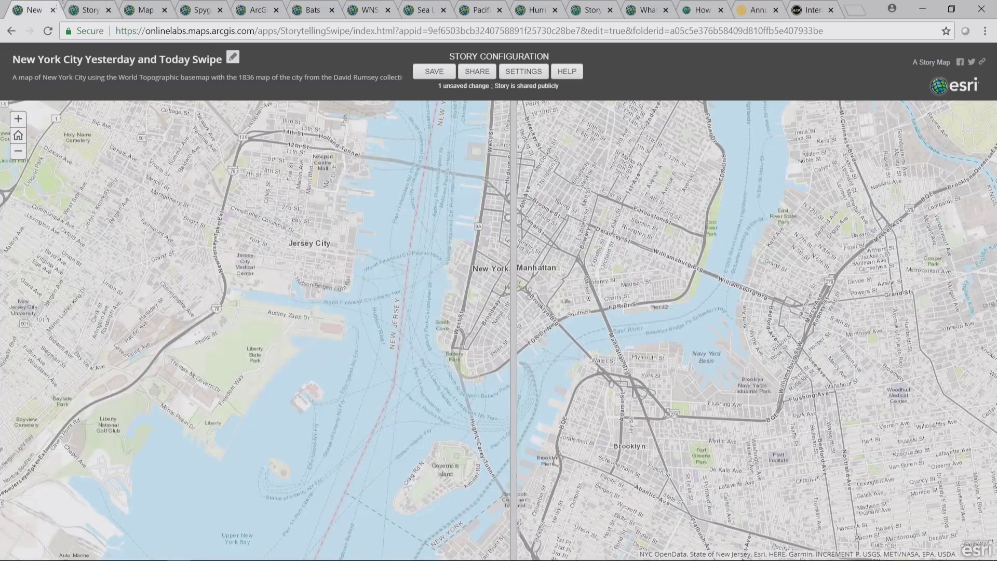
- Close the swipe app without saving its changes
left_click(92, 10)
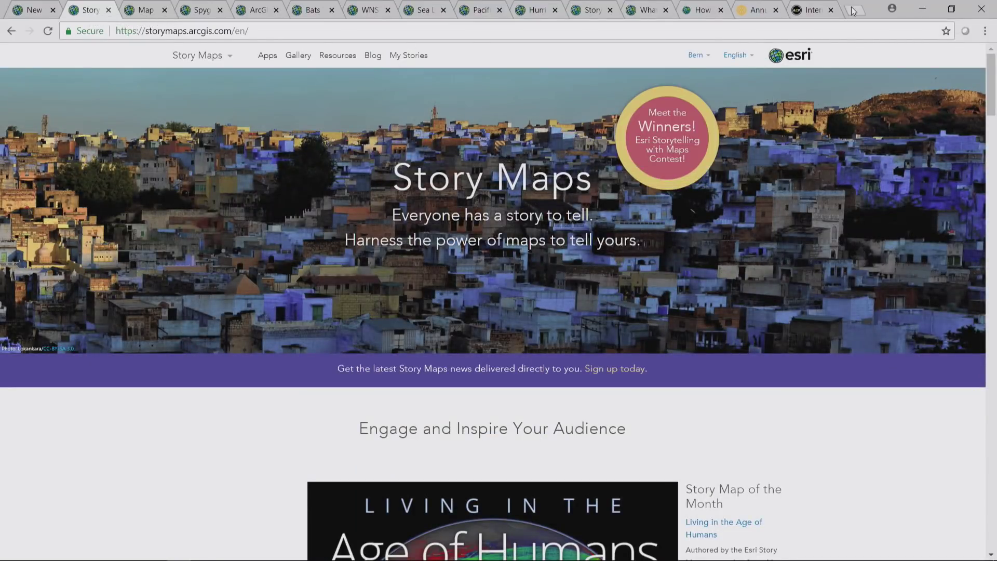
left_click(852, 10)
left_click(21, 9)
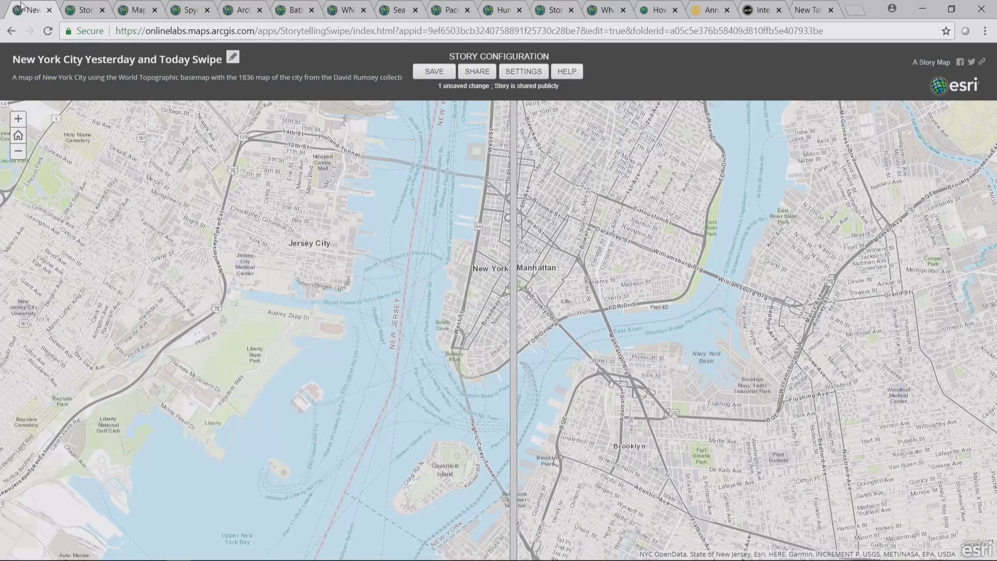
left_click(50, 10)
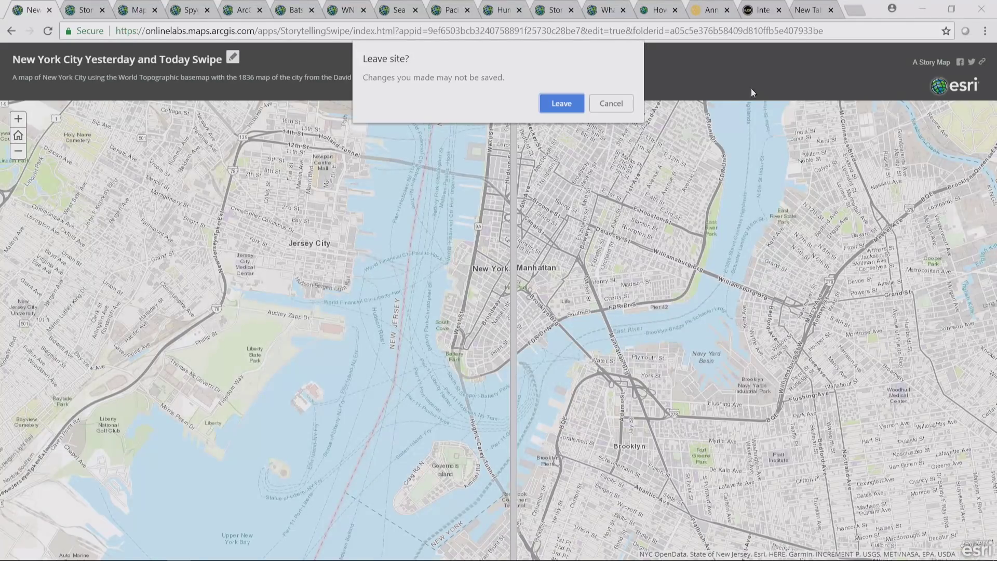
left_click(559, 103)
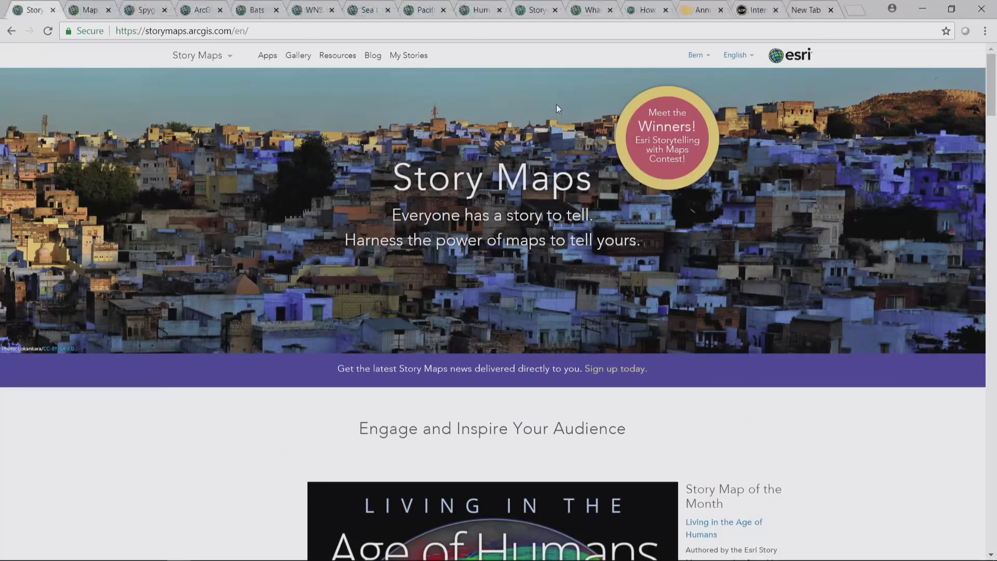
- Open the ArcGIS Online Labs organization site, onlinelabs.maps.arcgis.com, in a new browser tab
left_click(856, 10)
type("onlin")
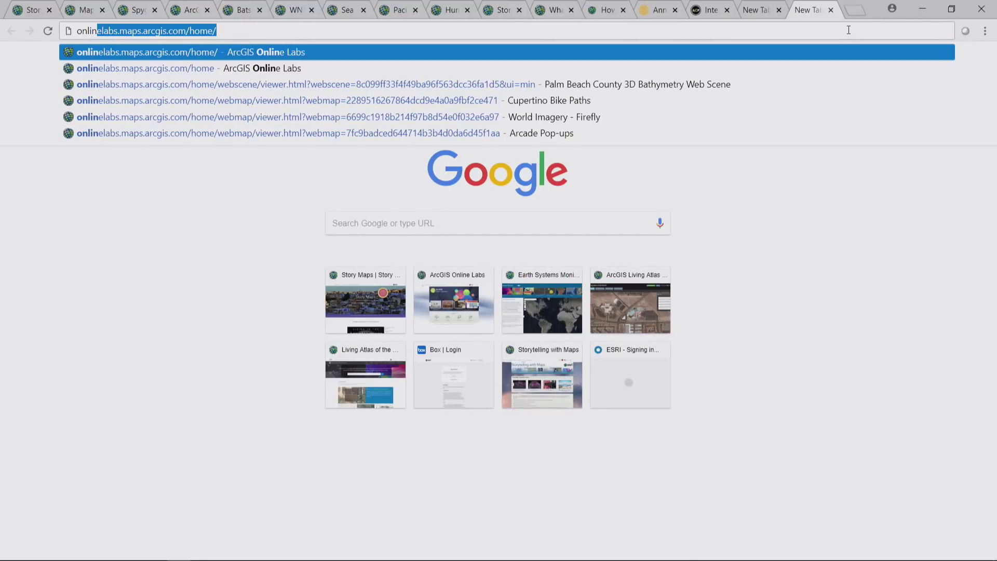
type("elabs.")
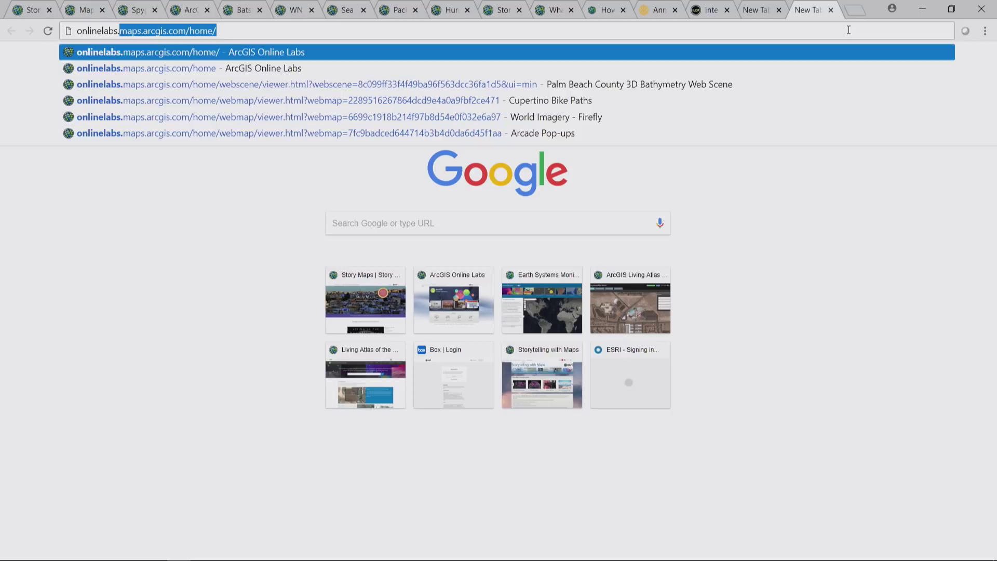
key("Return")
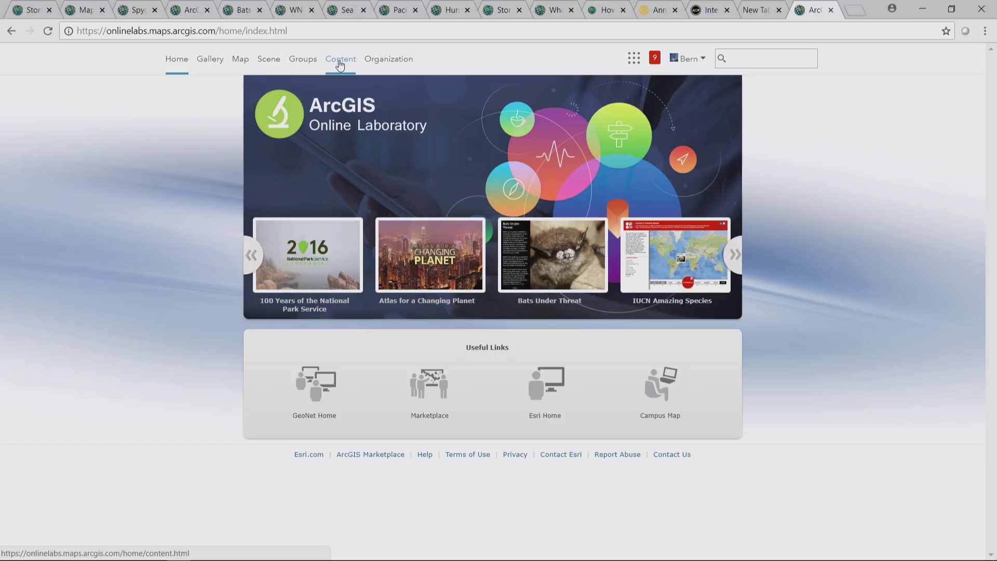
- Find the Story Map Workshop - Swipe & Spyglass group among the organization's groups and open it
left_click(339, 63)
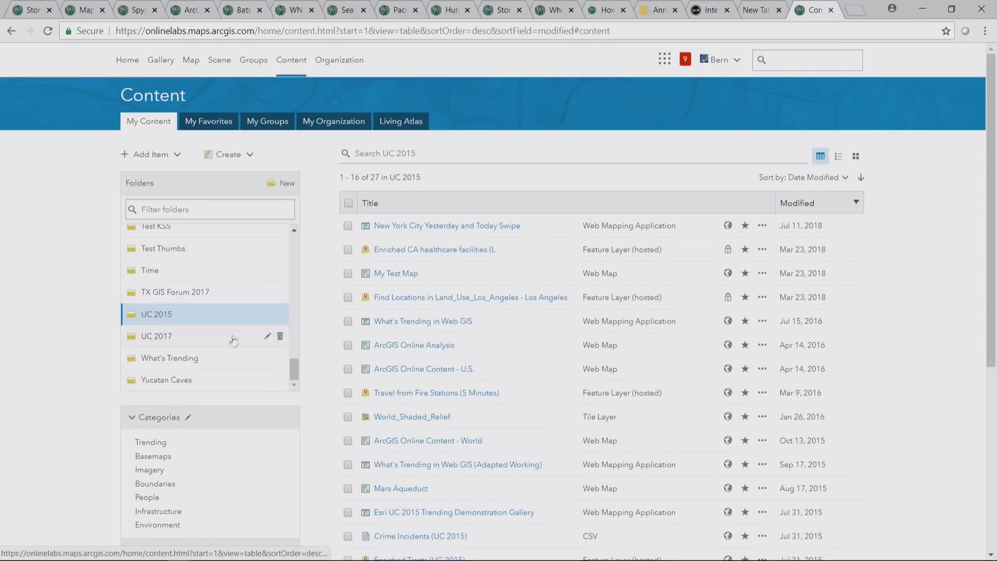
left_click(253, 61)
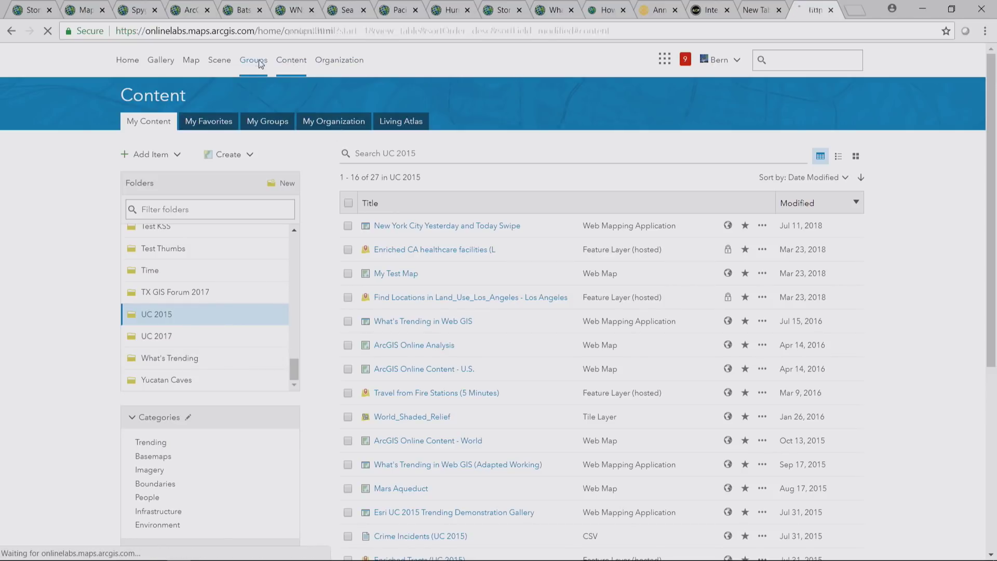
scroll(535, 384, "down", 15)
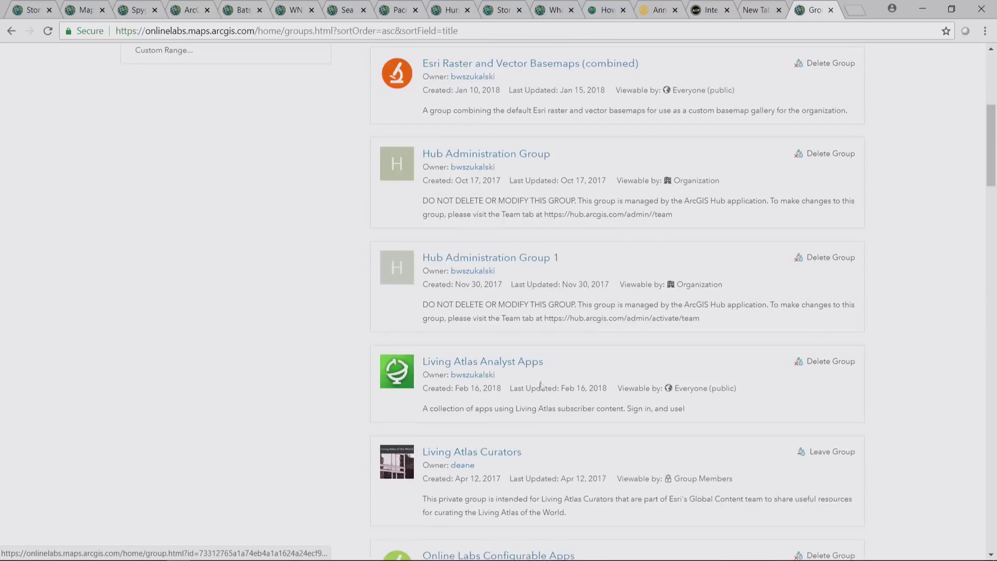
scroll(538, 384, "down", 20)
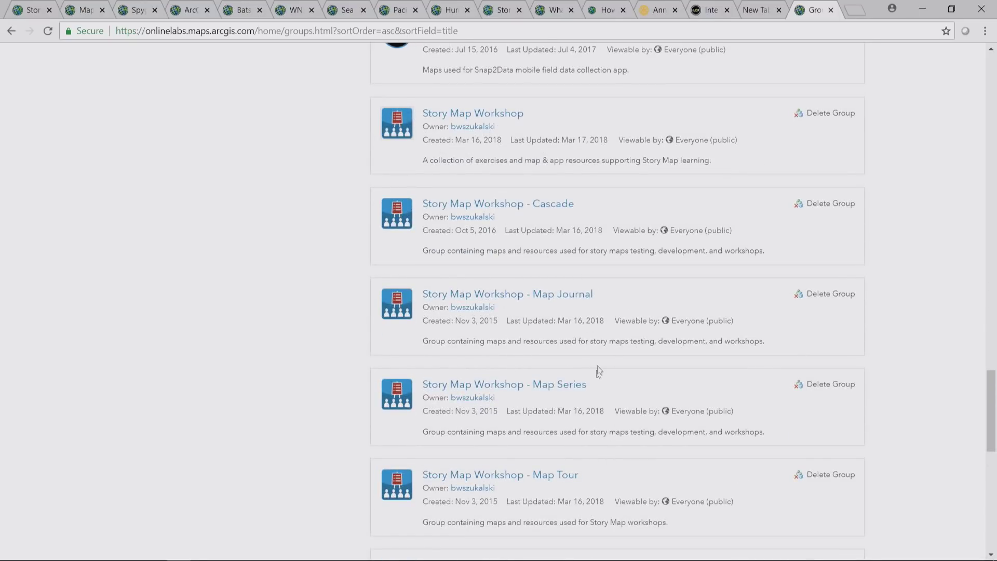
scroll(599, 337, "down", 5)
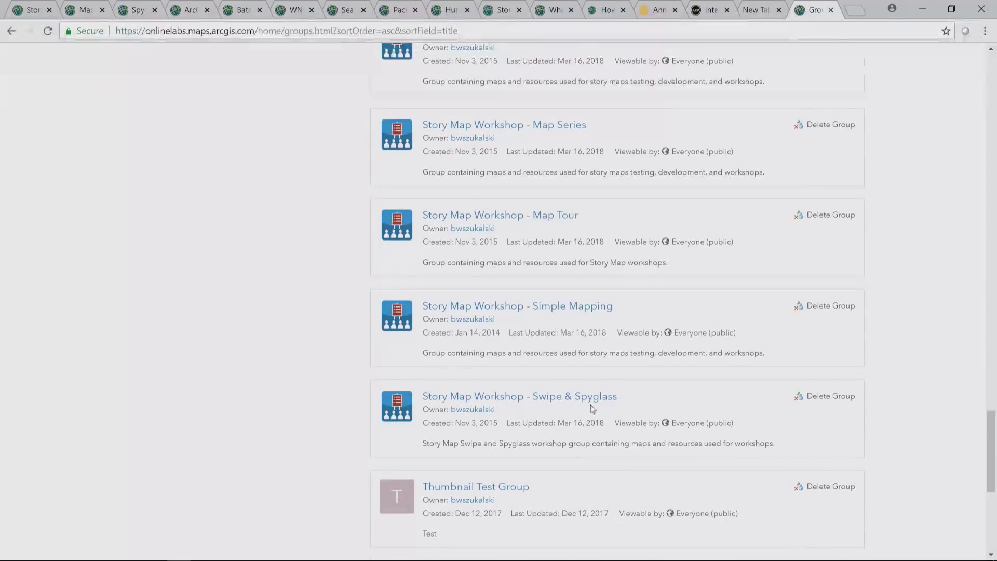
left_click(589, 402)
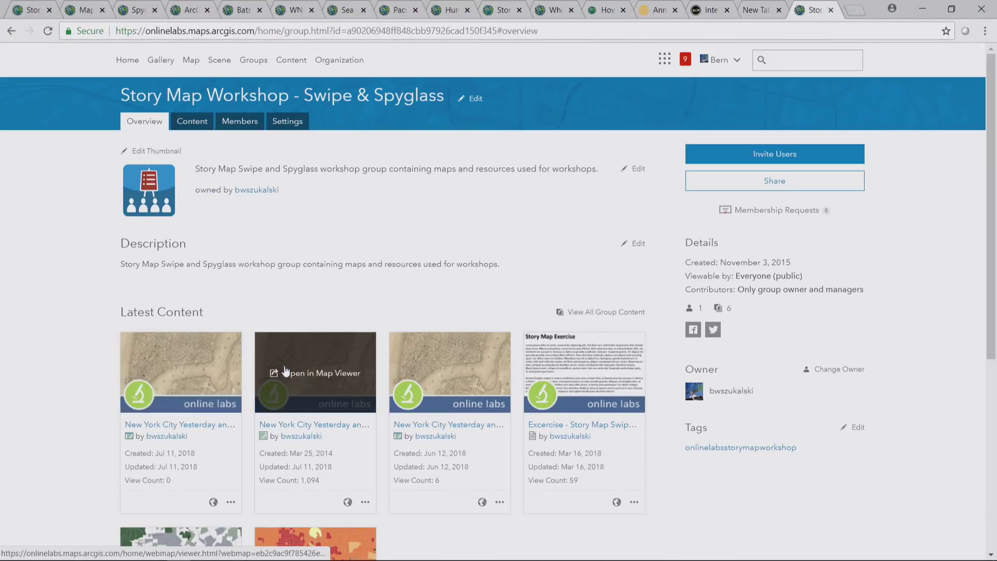
- Open the group's New York City Yesterday and Today web map, turn on the New York City 1836 layer, and save the map
left_click(297, 367)
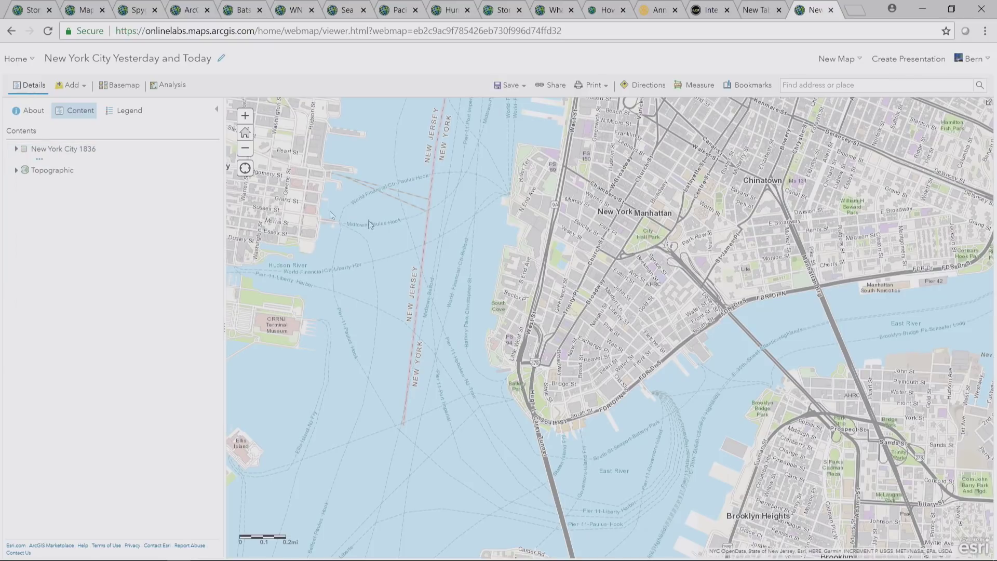
left_click(26, 150)
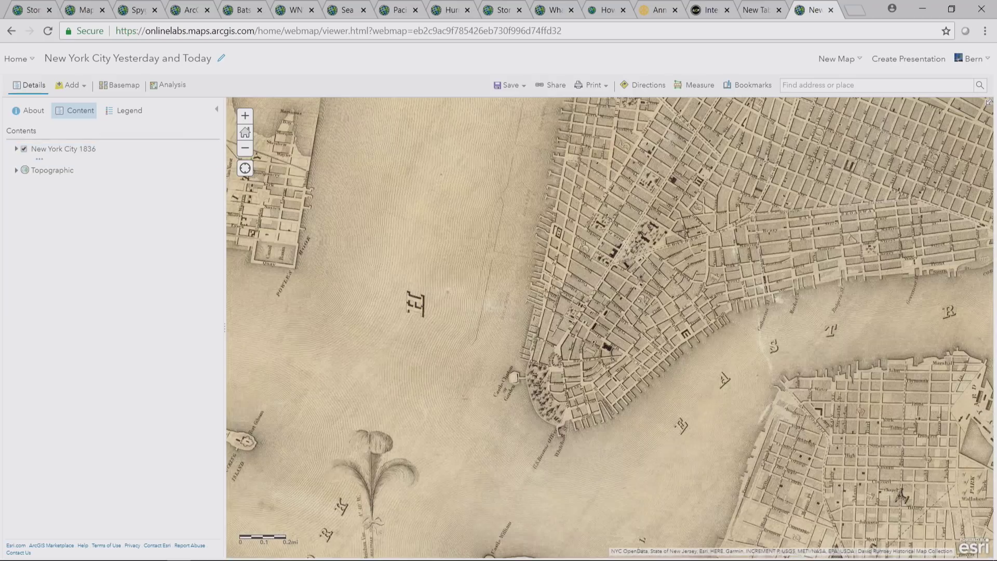
left_click(508, 85)
left_click(501, 103)
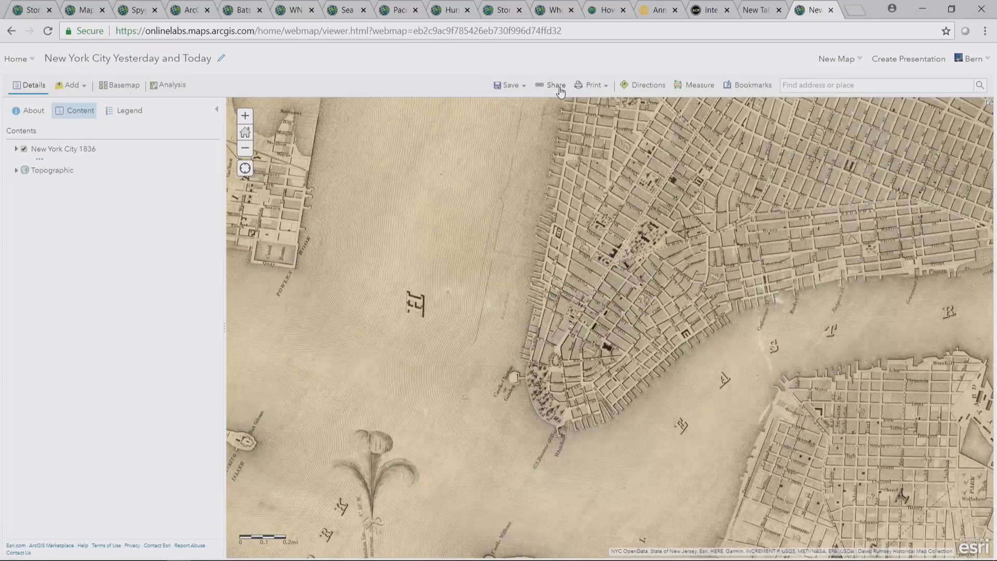
- Create a Story Map Swipe and Spyglass web app from the shared map, titled New York City Yesterday and Today app2
left_click(559, 87)
left_click(429, 364)
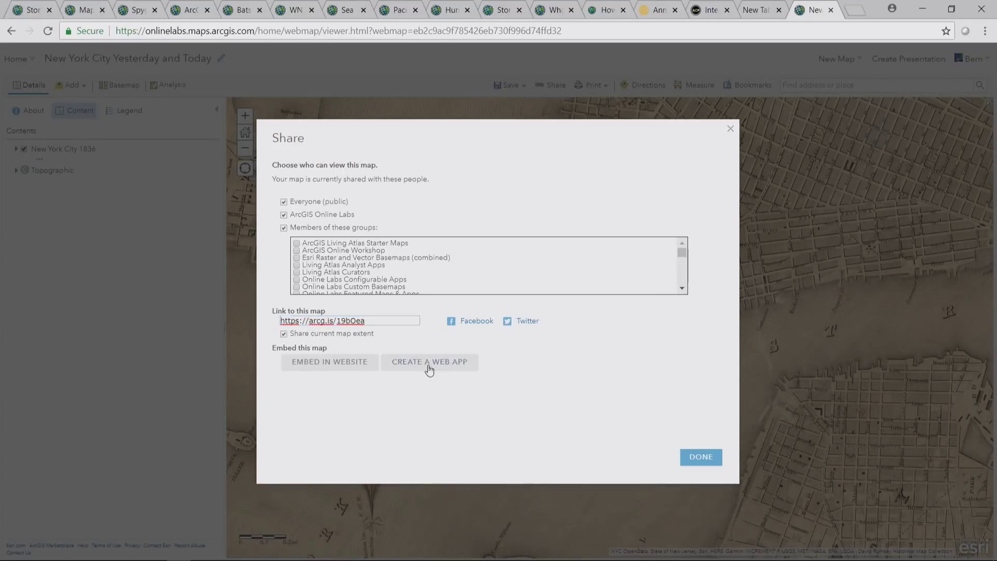
left_click(324, 249)
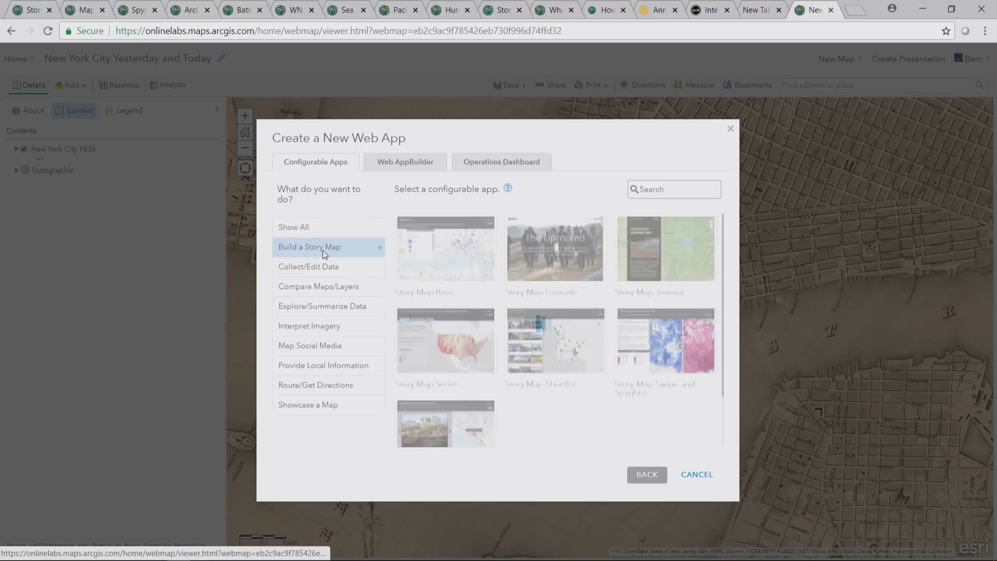
left_click(689, 385)
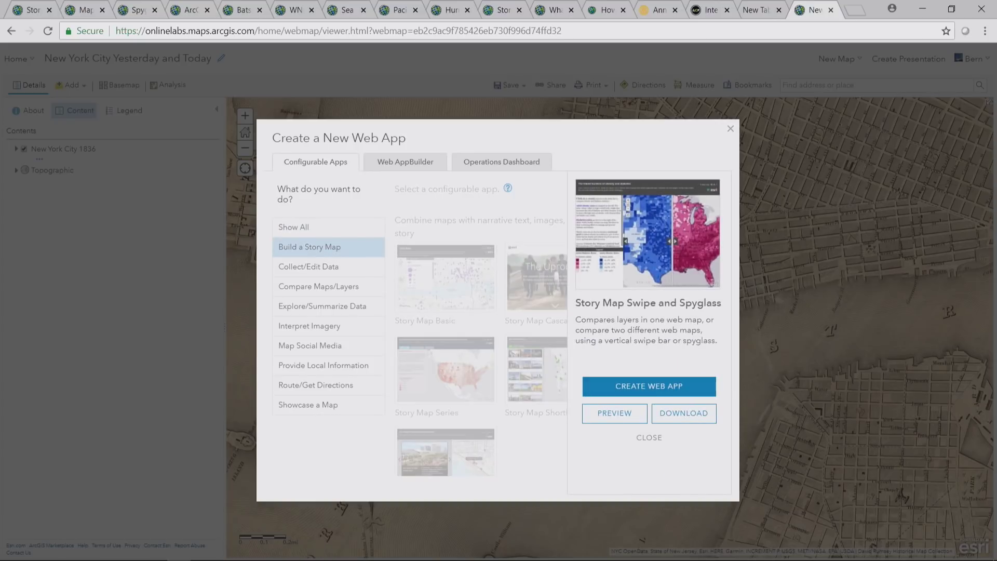
left_click(675, 393)
left_click(519, 198)
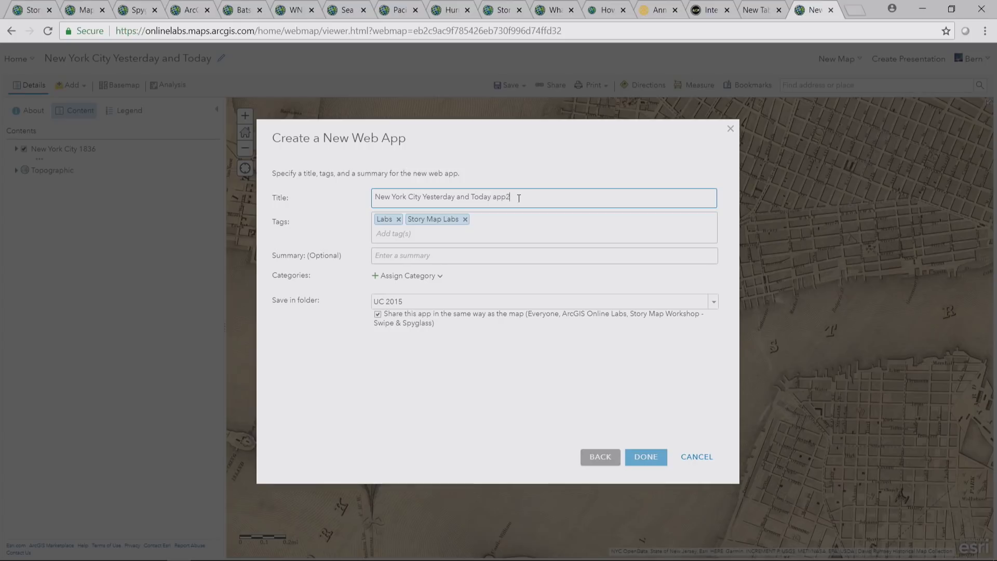
left_click(646, 459)
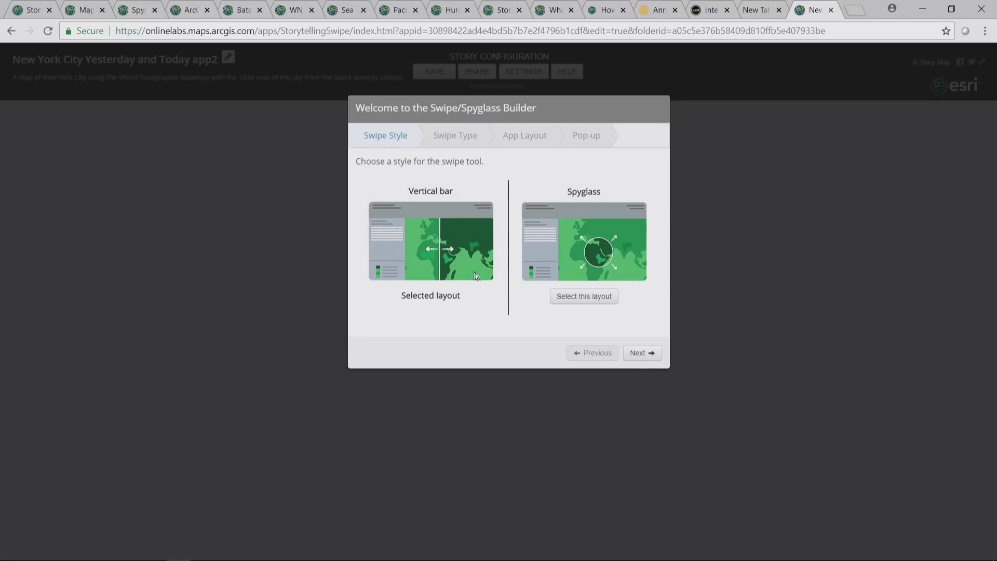
- Accept the vertical bar and New York City 1836 layer, disable the description, legend and pop-up, and open the app
left_click(644, 354)
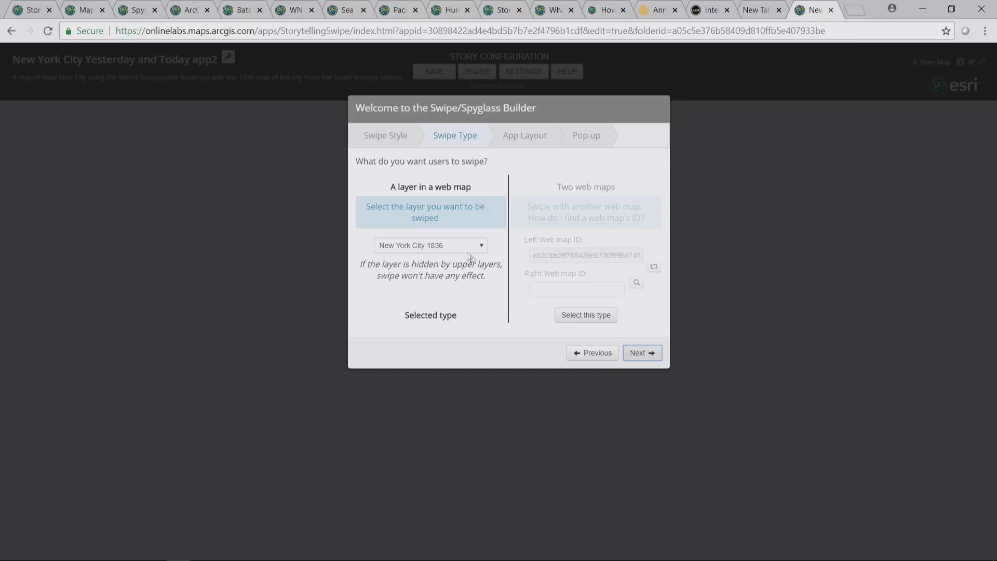
left_click(644, 354)
left_click(395, 213)
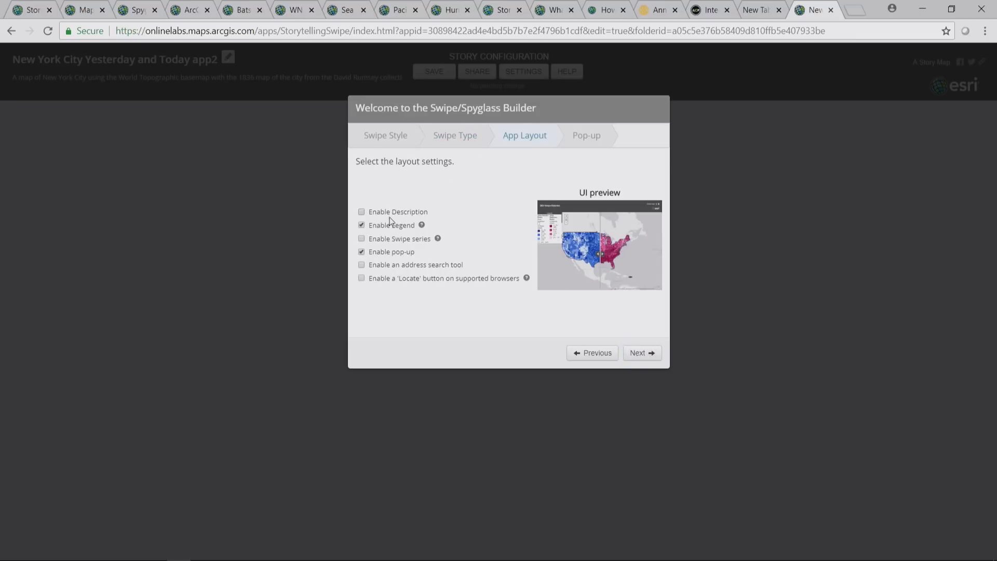
left_click(390, 227)
left_click(392, 254)
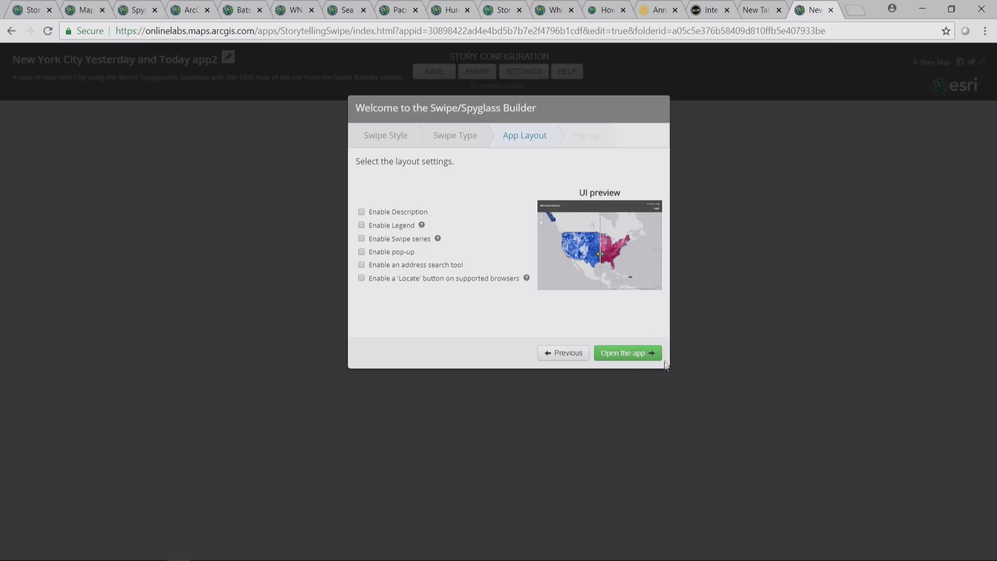
left_click(639, 352)
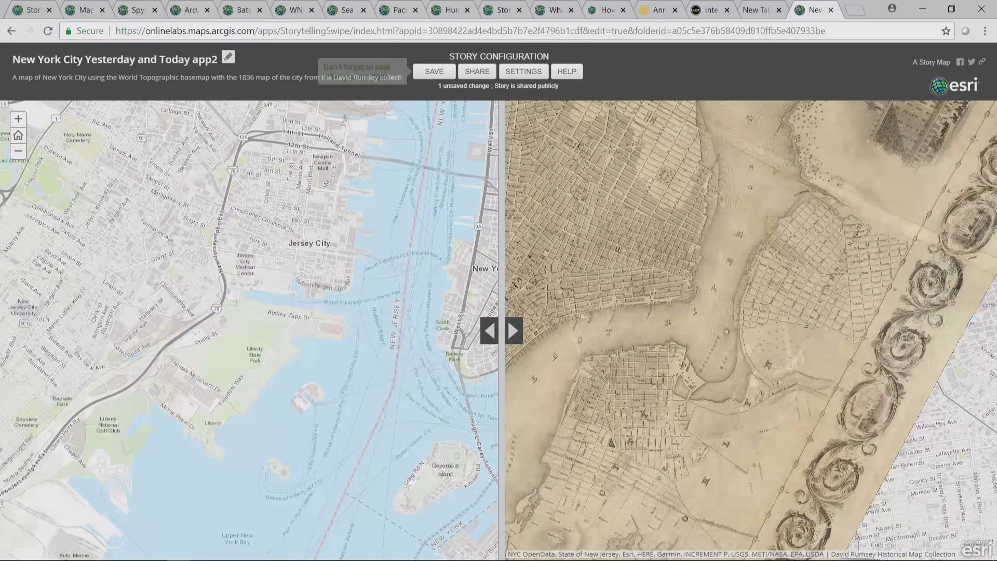
- Test the swipe bar by moving it west past Manhattan, and change the story's swipe style to Spyglass
left_click_drag(502, 337, 409, 322)
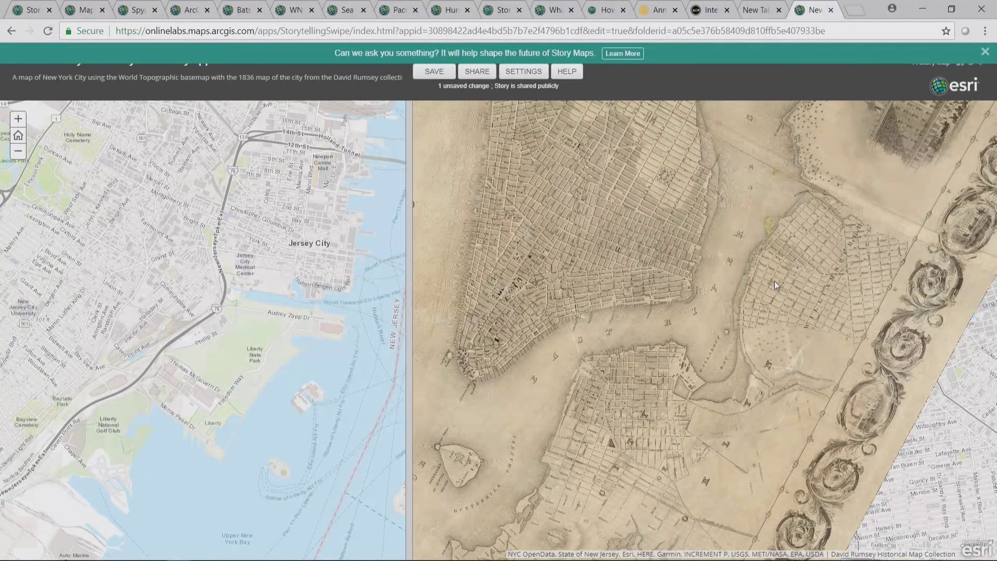
left_click(520, 73)
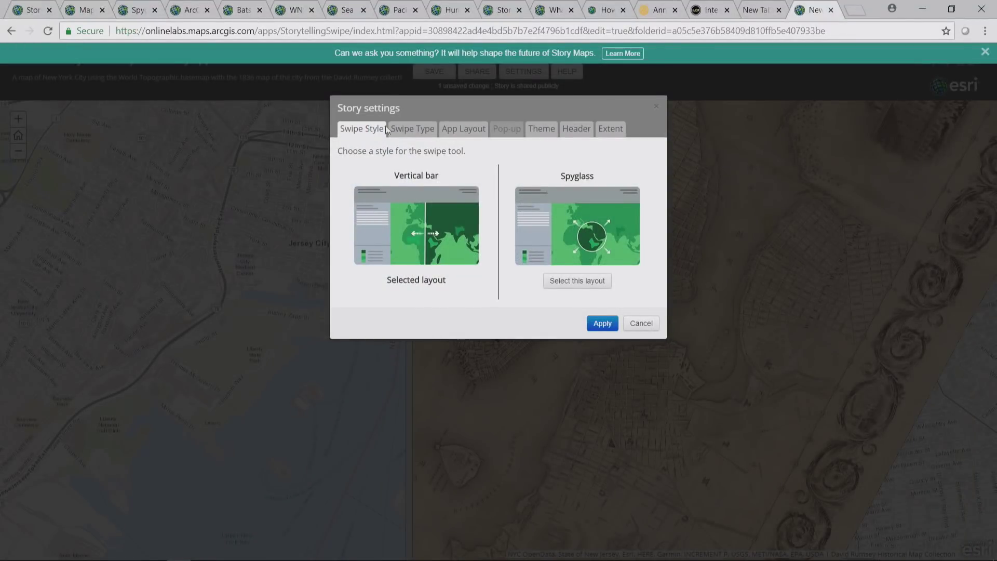
left_click(418, 131)
left_click(363, 130)
left_click(577, 281)
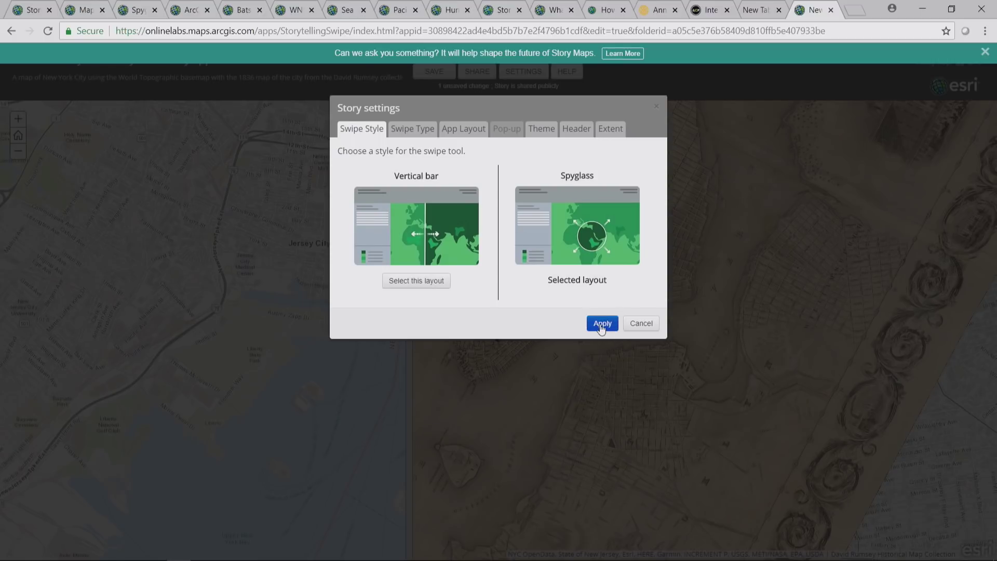
left_click(601, 324)
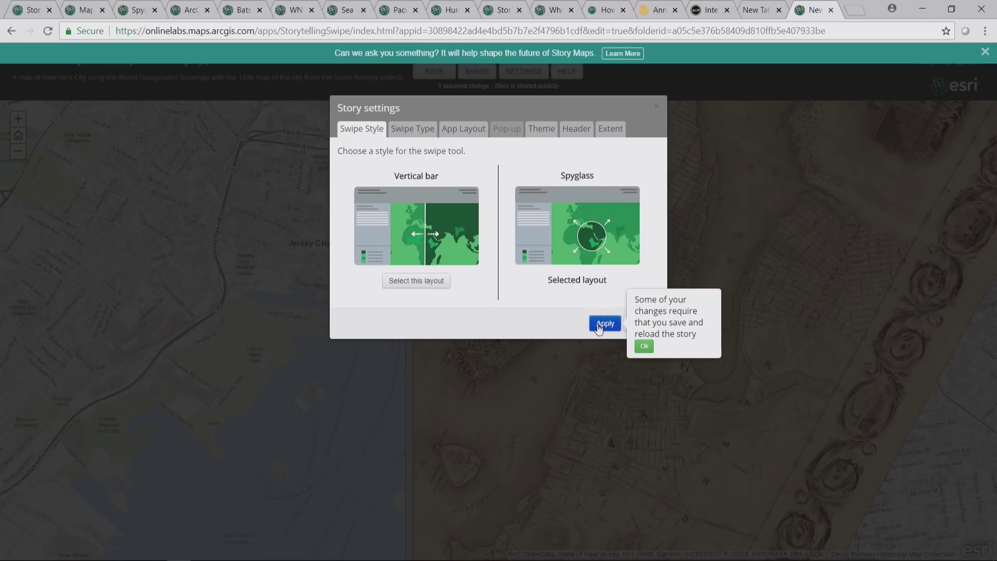
left_click(643, 347)
- Save and reload the story, and move the spyglass over Brooklyn to test it
left_click(435, 72)
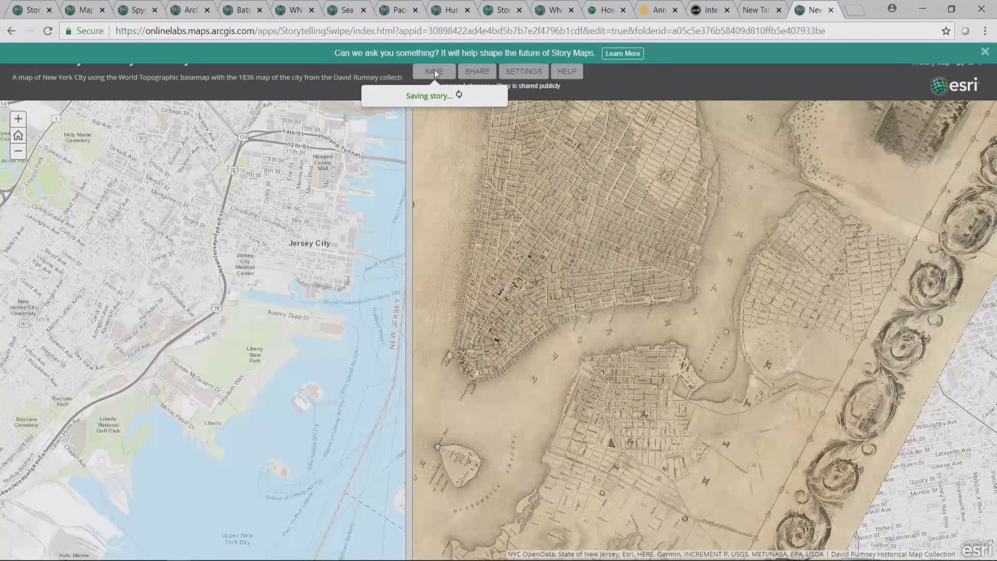
left_click(47, 31)
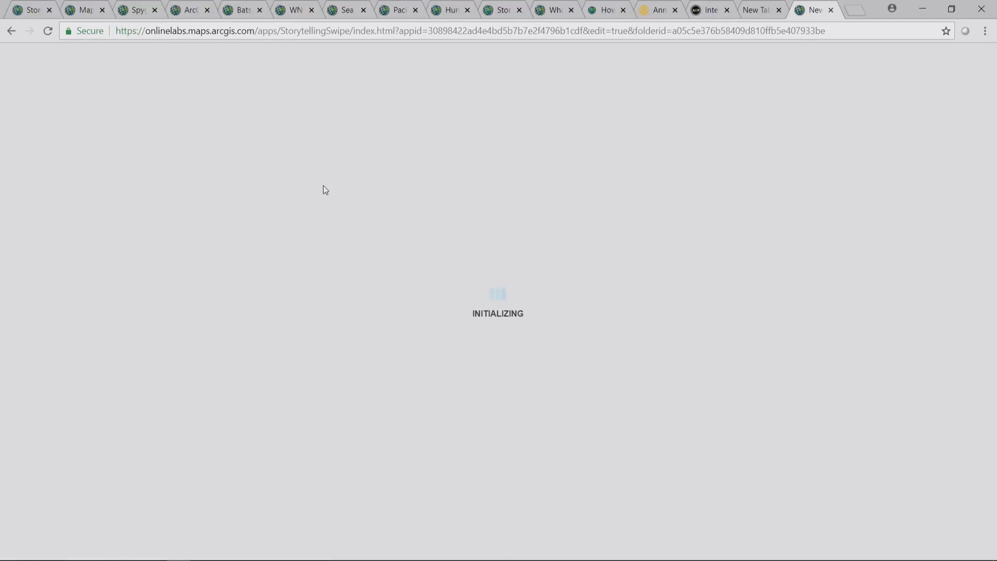
left_click_drag(507, 353, 759, 393)
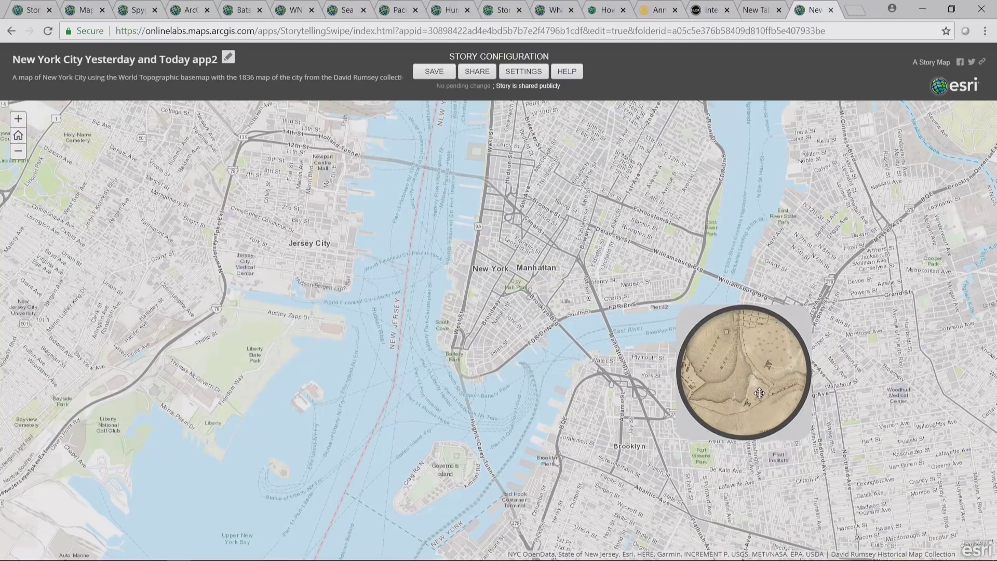
- Return to the Story Maps website and look over its Resources and Gallery pages
left_click(79, 10)
left_click(32, 11)
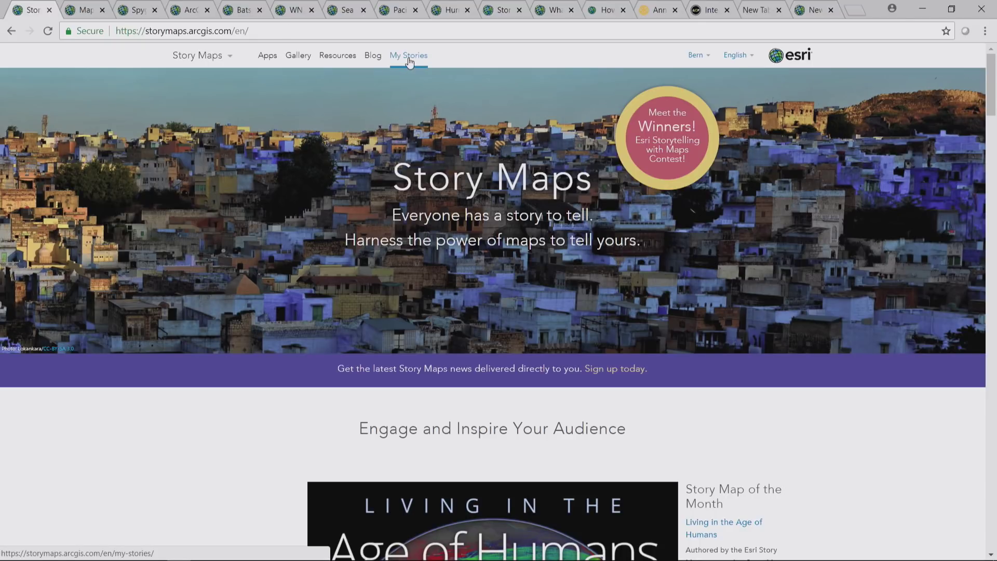
left_click(338, 55)
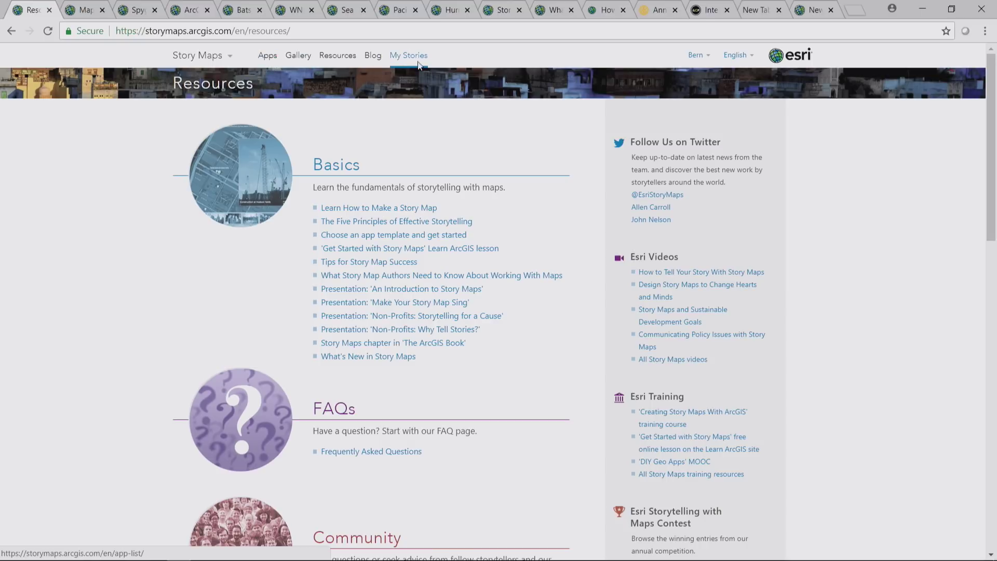
left_click(298, 57)
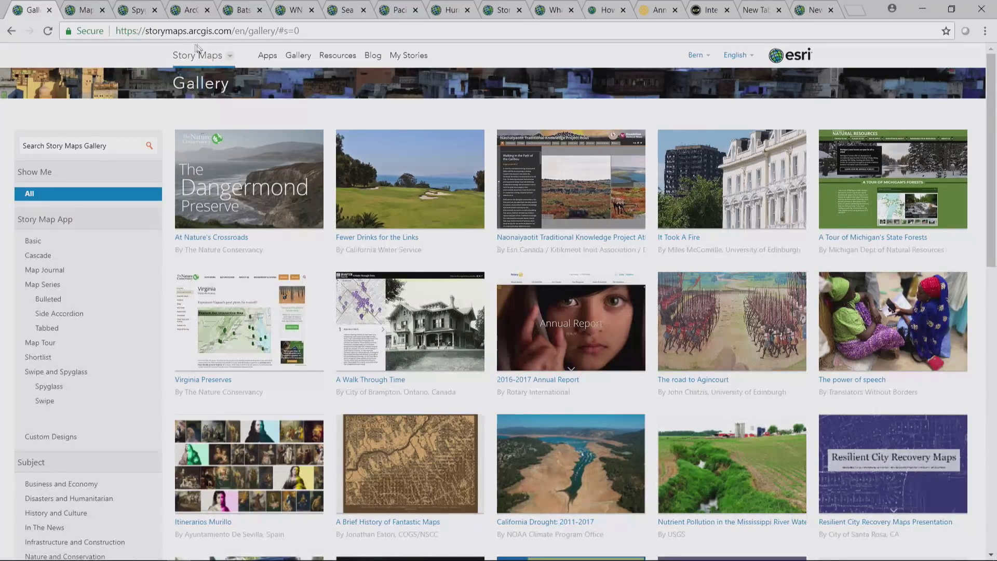
- Look over the featured stories on the Story Maps home page and open the My Stories list
left_click(190, 61)
scroll(652, 465, "down", 5)
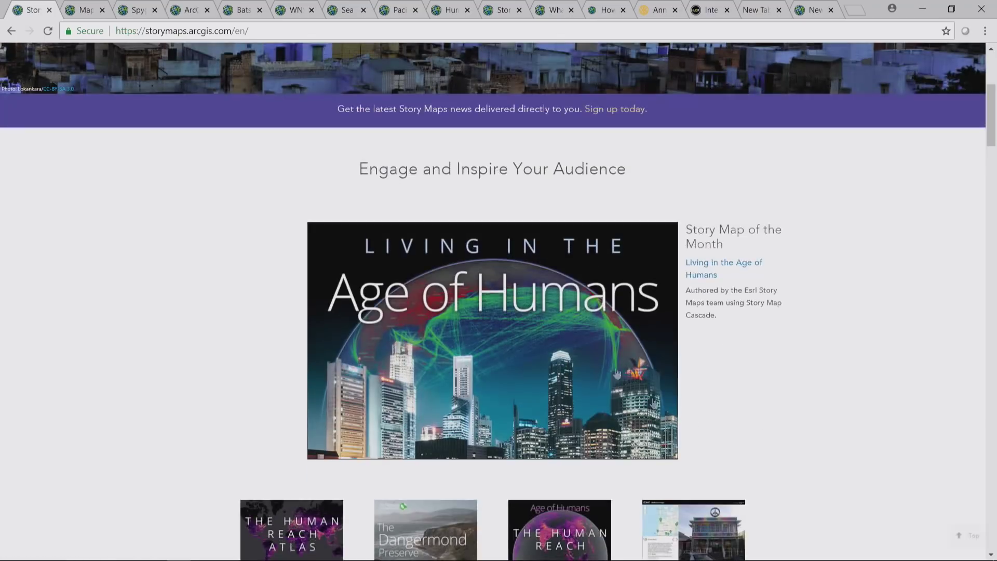
scroll(913, 378, "down", 3)
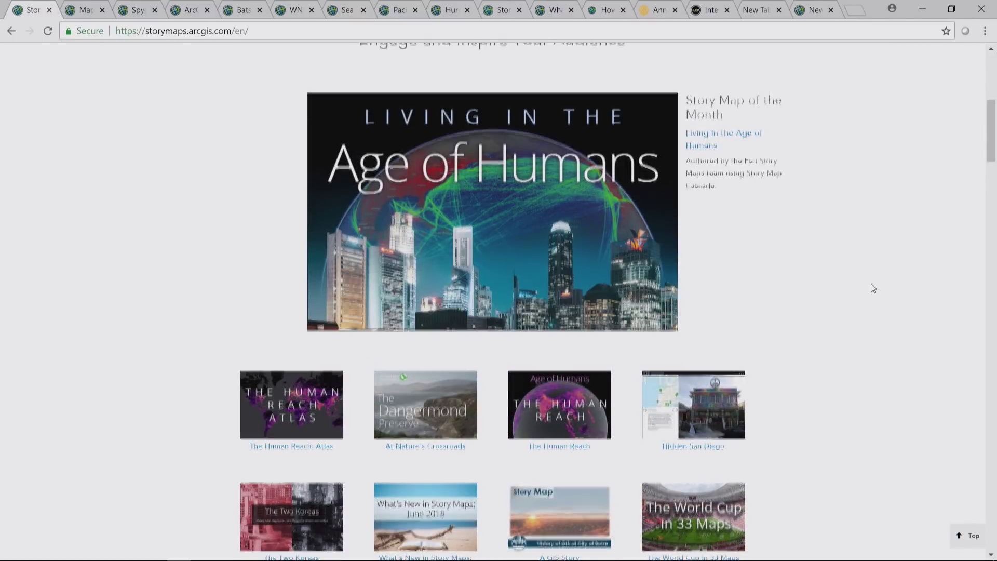
scroll(870, 285, "up", 7)
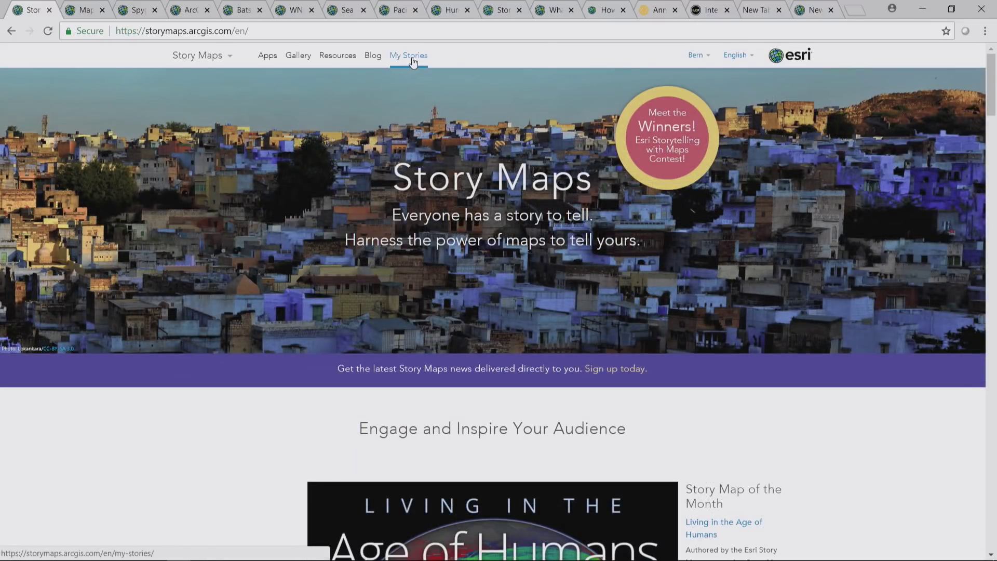
left_click(414, 58)
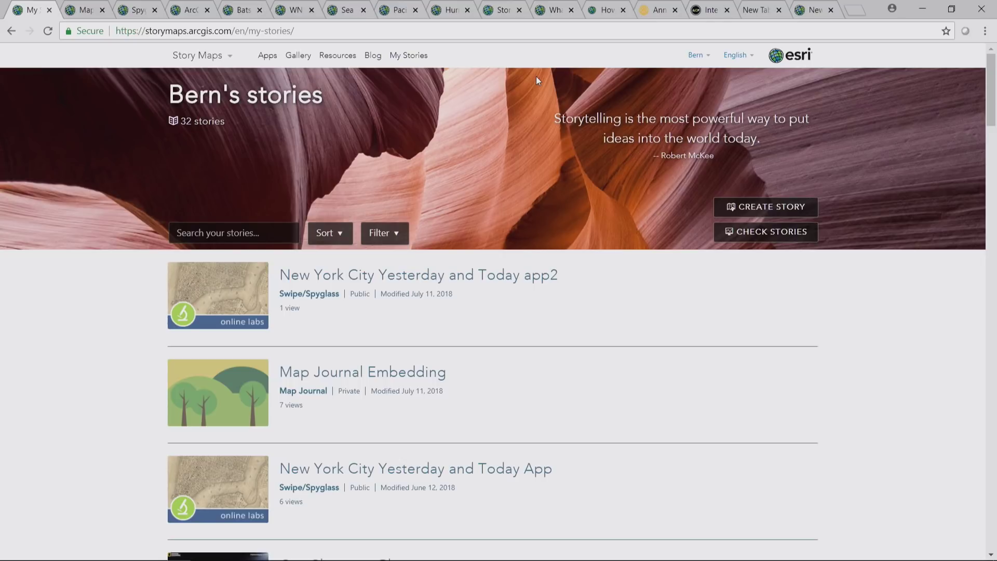
- Examine the details of New York City Yesterday and Today app2 and the images used in A Brief Tour of America's Five Largest Cities
left_click(458, 281)
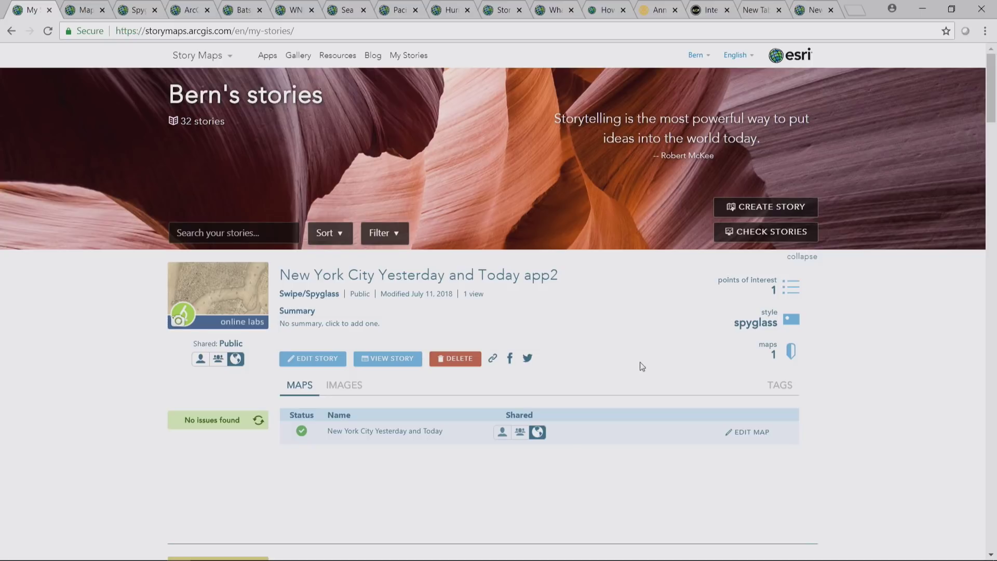
scroll(554, 313, "down", 10)
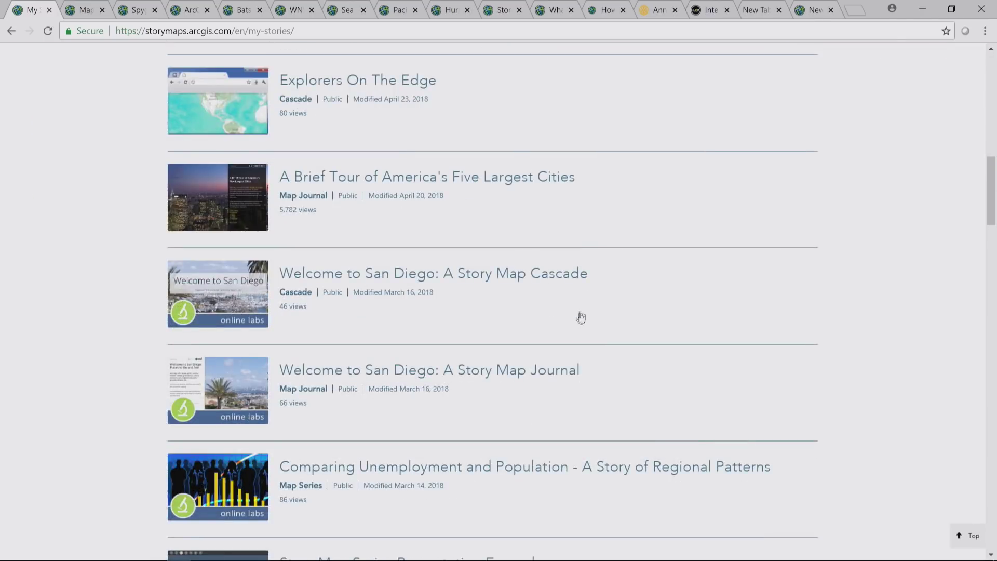
left_click(376, 179)
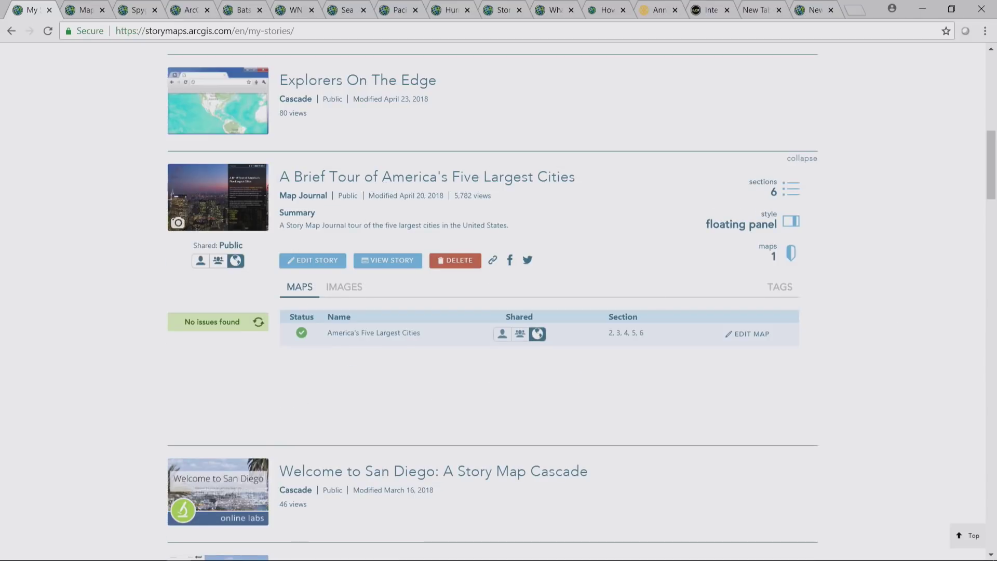
left_click(350, 289)
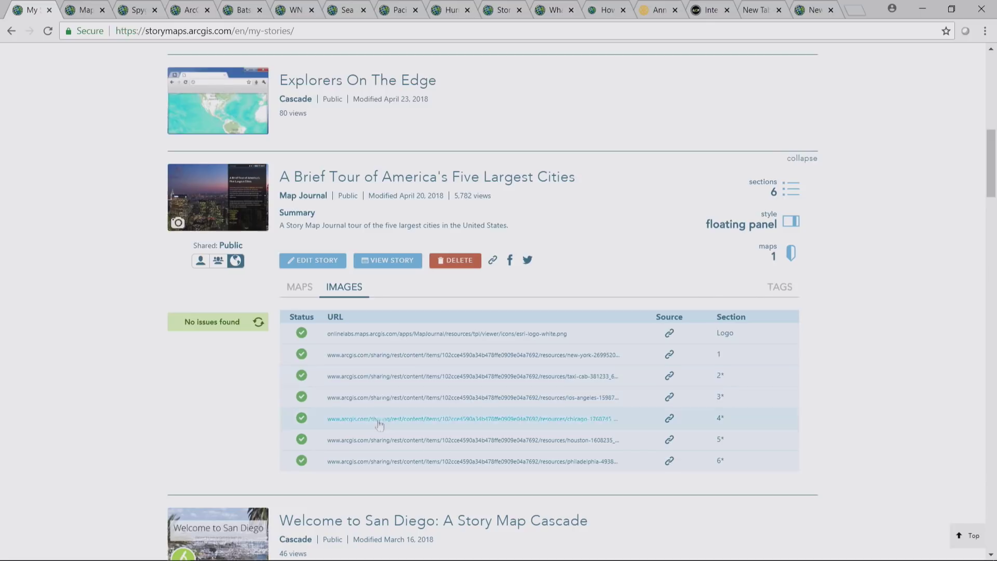
scroll(881, 334, "down", 10)
scroll(881, 332, "up", 4)
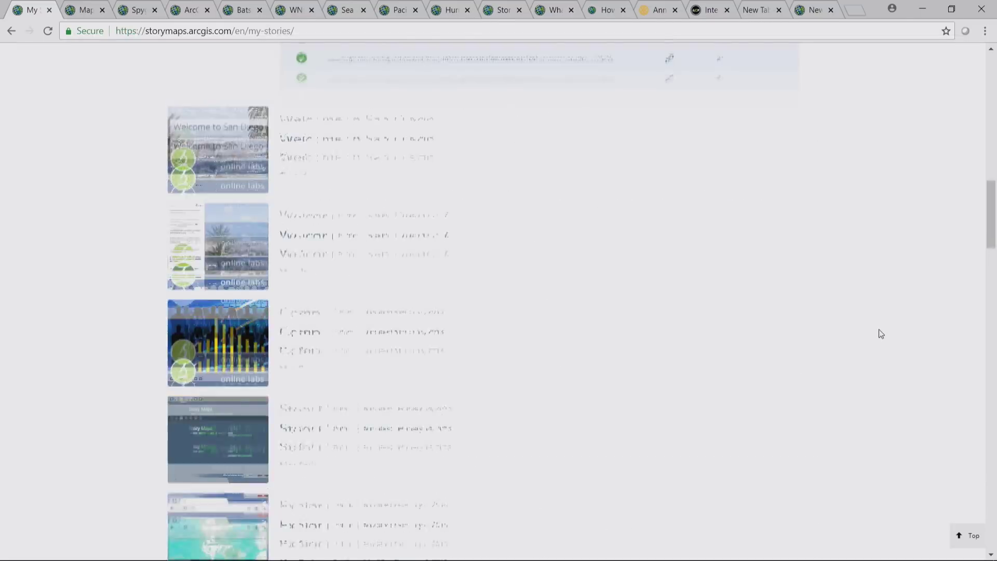
- Check The Future of Mapping and Anchialine Caves and Cave Fauna of the World for content issues, and return to the story list's beginning
scroll(879, 335, "down", 12)
scroll(879, 337, "down", 1)
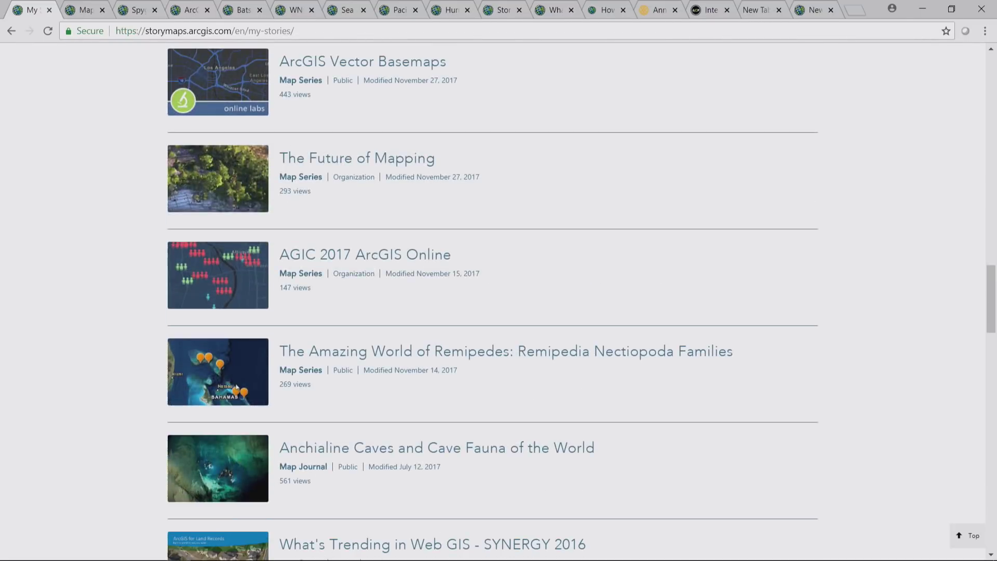
left_click(378, 158)
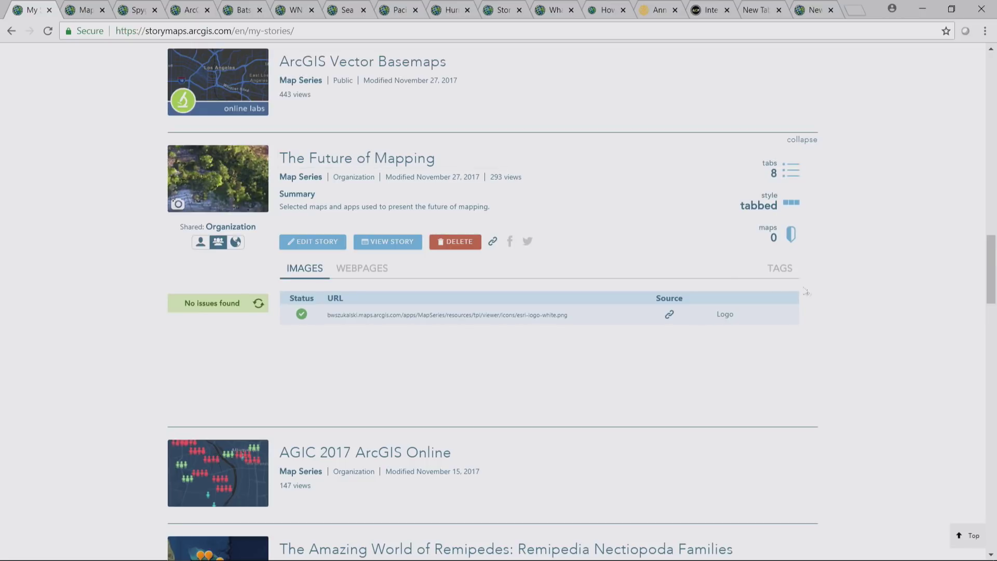
scroll(805, 292, "down", 5)
scroll(600, 278, "down", 2)
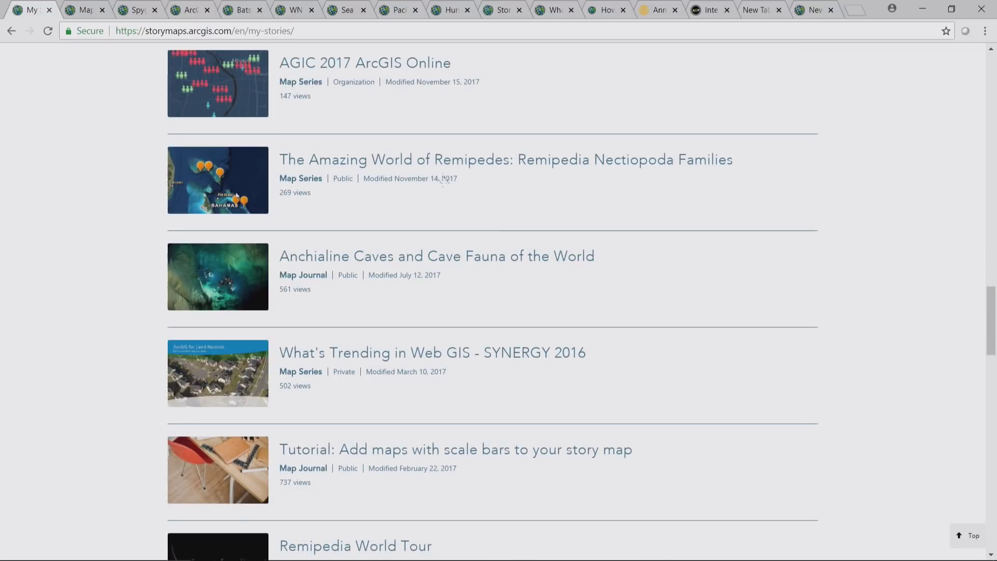
left_click(440, 258)
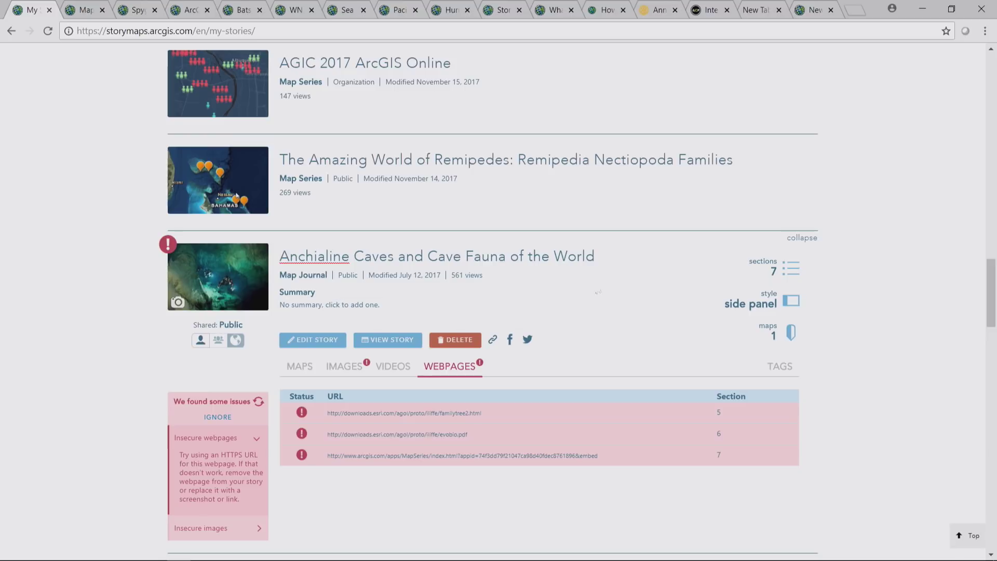
scroll(597, 290, "up", 2)
scroll(597, 290, "up", 15)
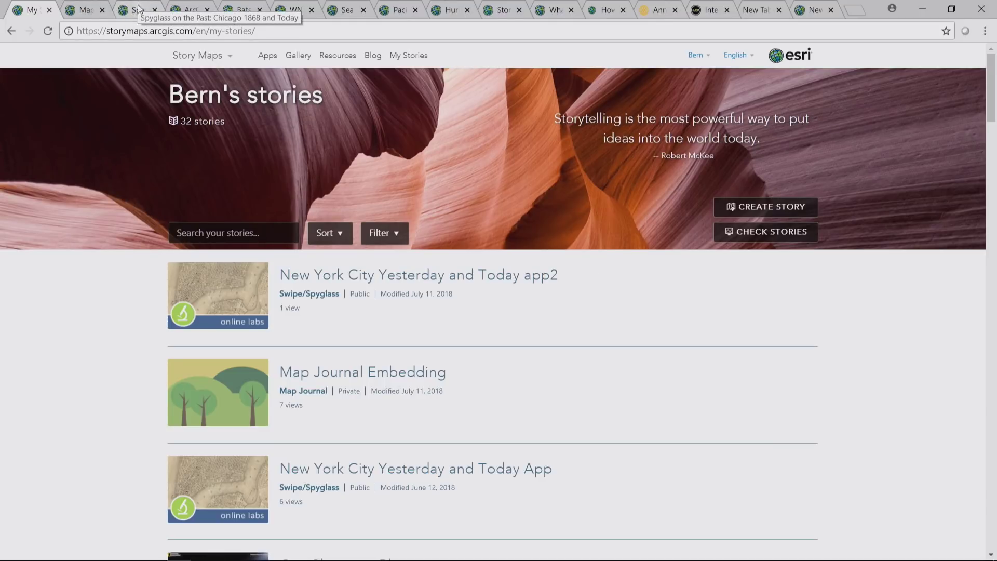
- Copy the web address of the Spyglass on the Past: Chicago 1868 and Today story and move its spyglass southeast toward the lakefront
left_click(85, 11)
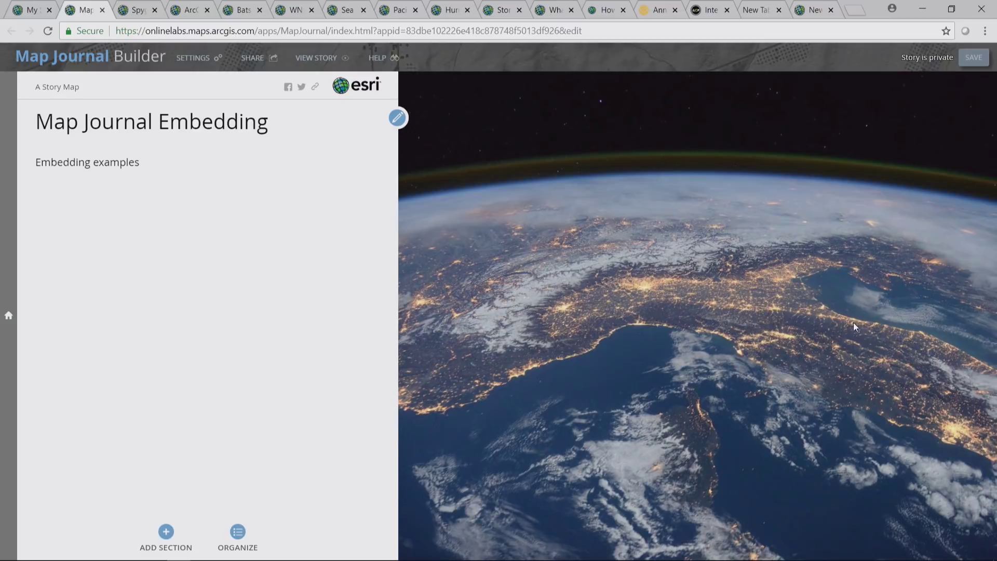
left_click(143, 9)
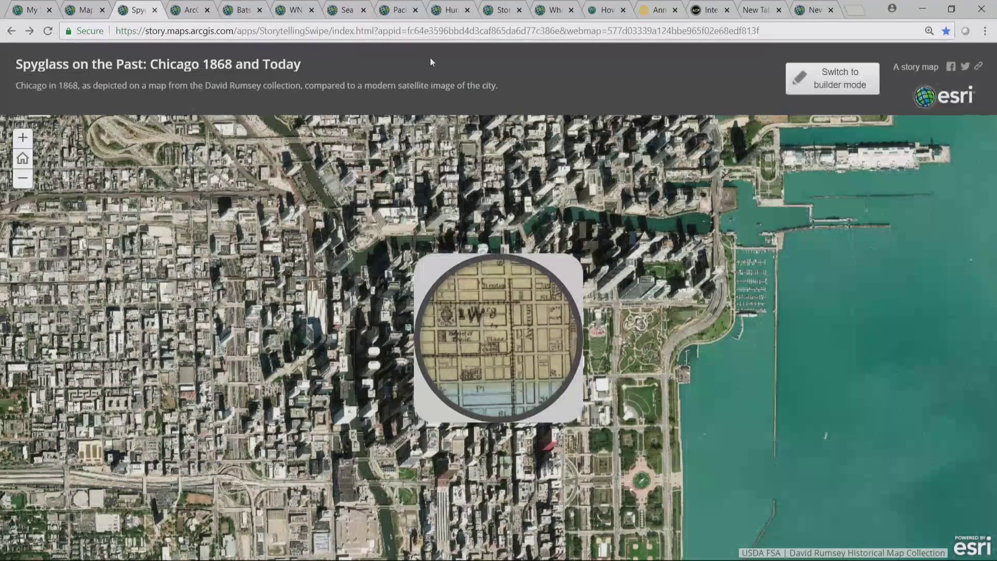
left_click(793, 30)
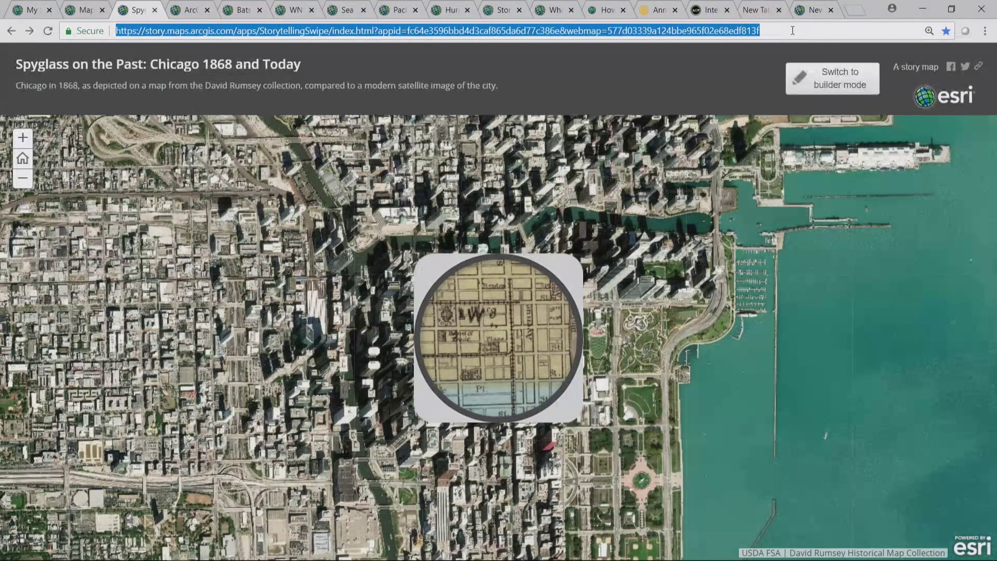
left_click_drag(525, 357, 601, 383)
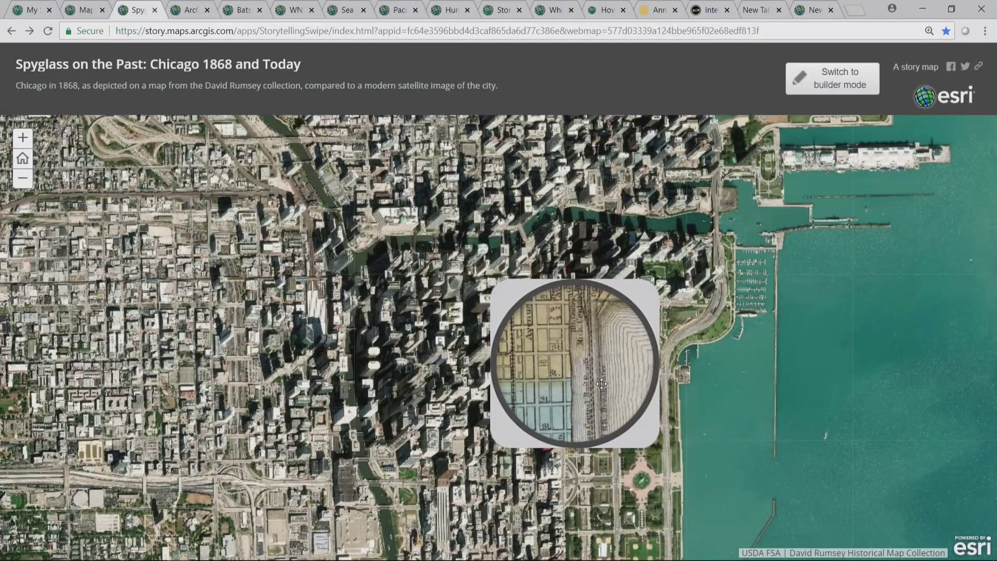
- Start a new section titled "spyglass" in the Map Journal Embedding story, using the copied Chicago story link as its web page content
left_click(92, 12)
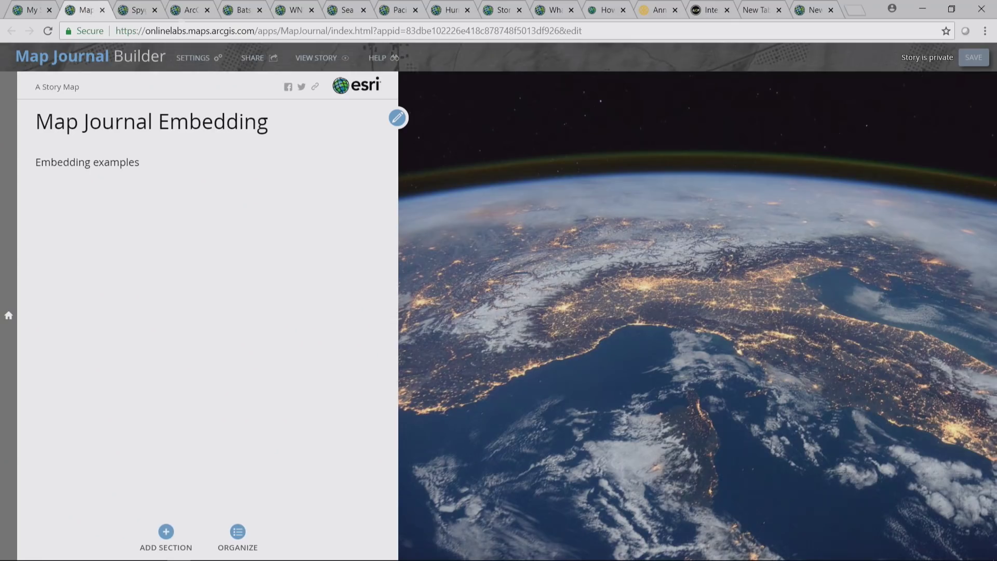
left_click(166, 534)
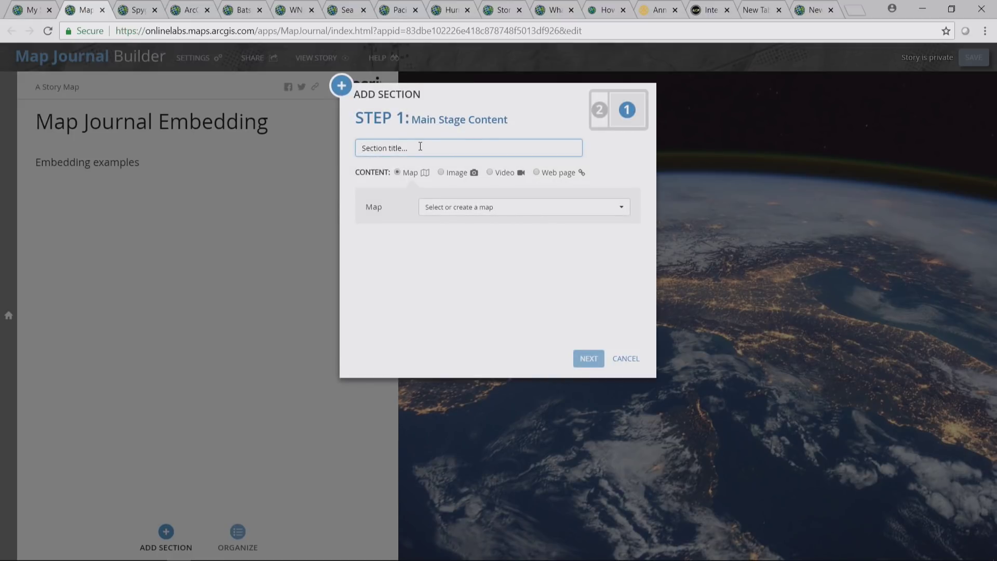
type("S")
key("BackSpace")
type("s")
key("BackSpace")
type("spyglass")
left_click(546, 175)
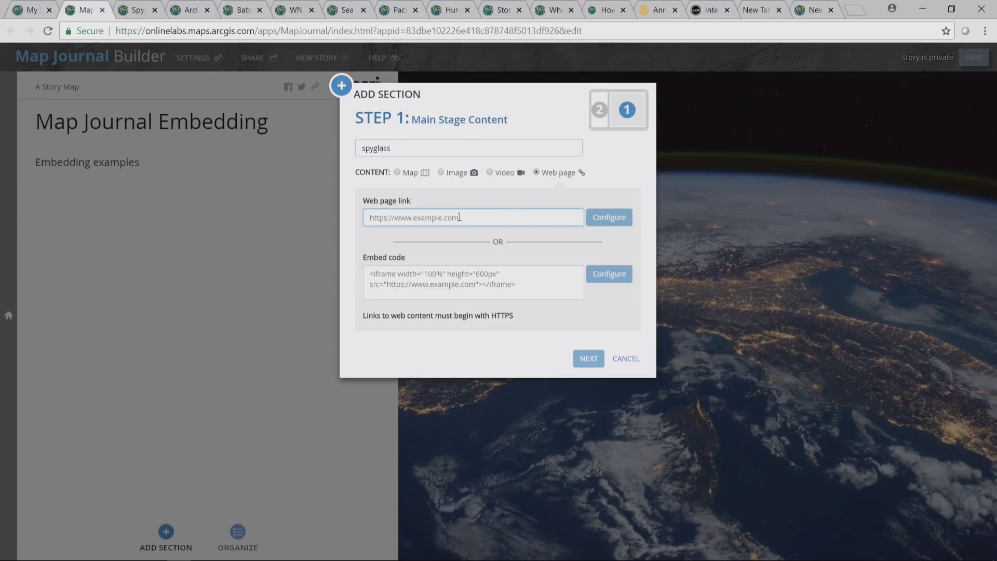
key("ctrl+v")
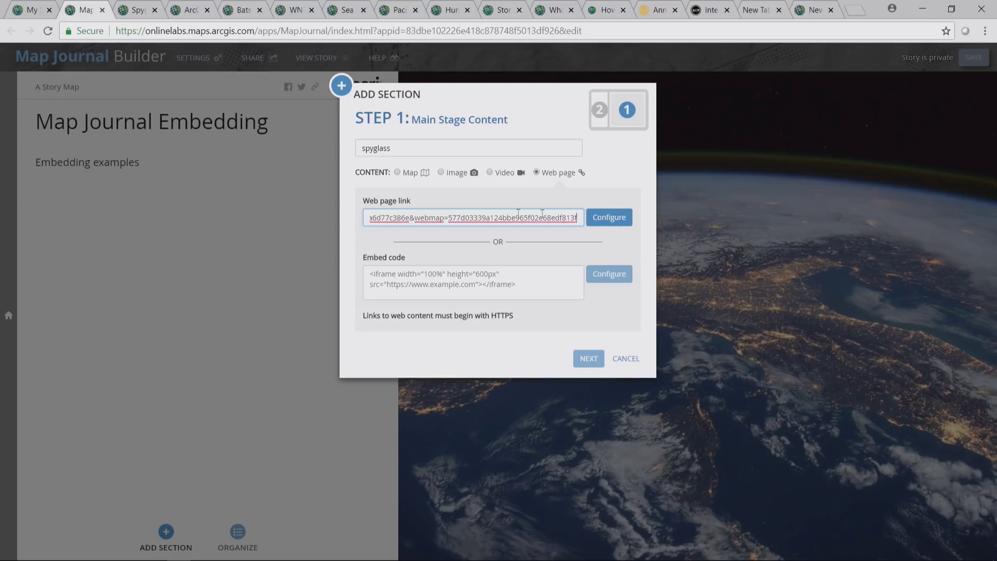
- Configure the web page with the Fill position and add the section with the placeholder side panel text "Add text..."
left_click(615, 223)
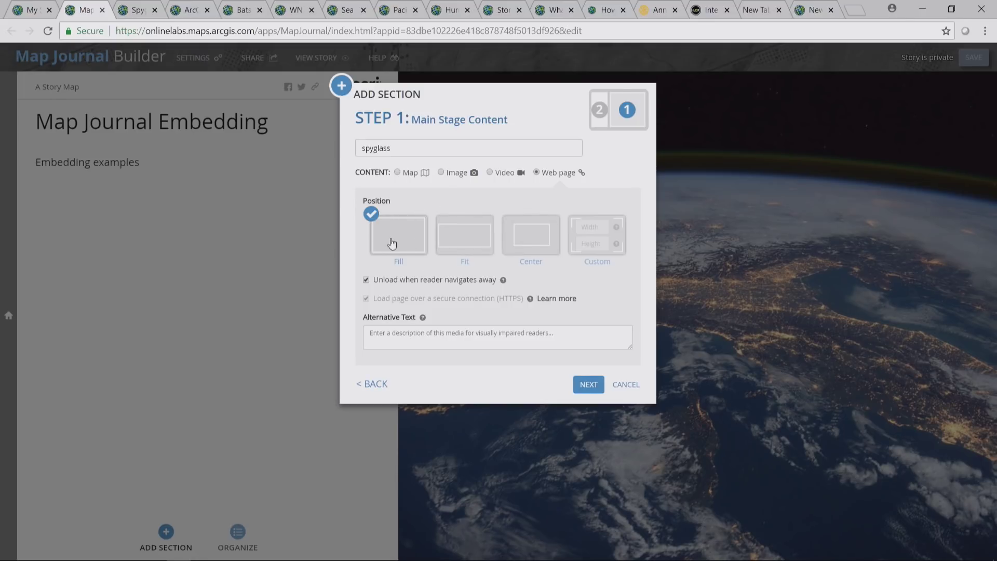
left_click(586, 385)
type("Add text...")
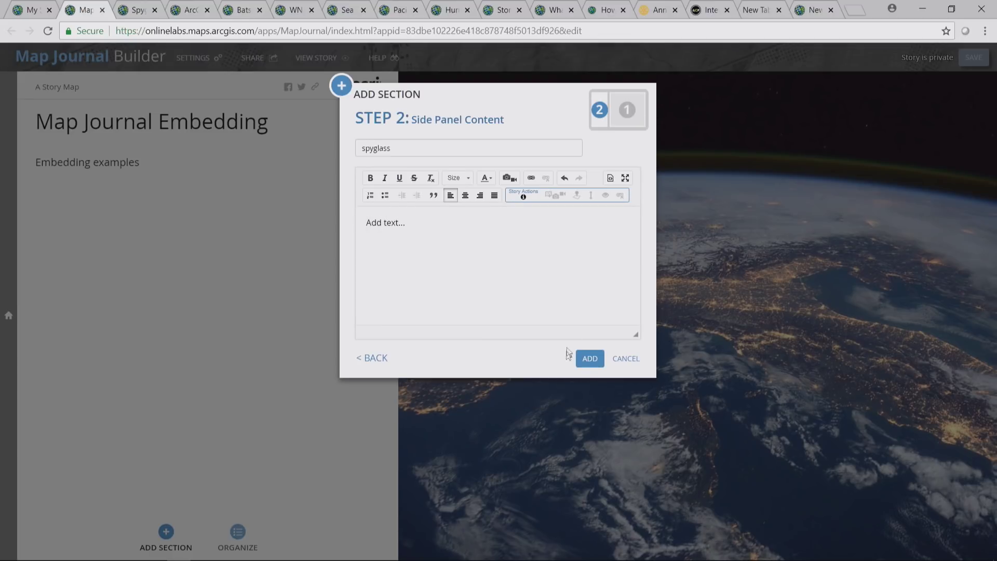
left_click(583, 366)
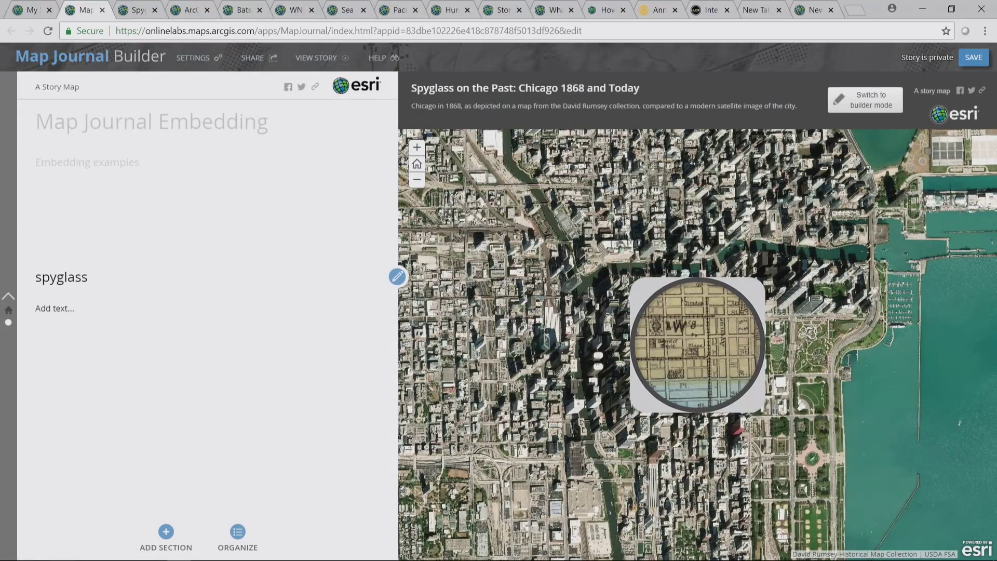
- Append "&embed" to the web page link of the spyglass section's main stage and save the section
left_click(397, 276)
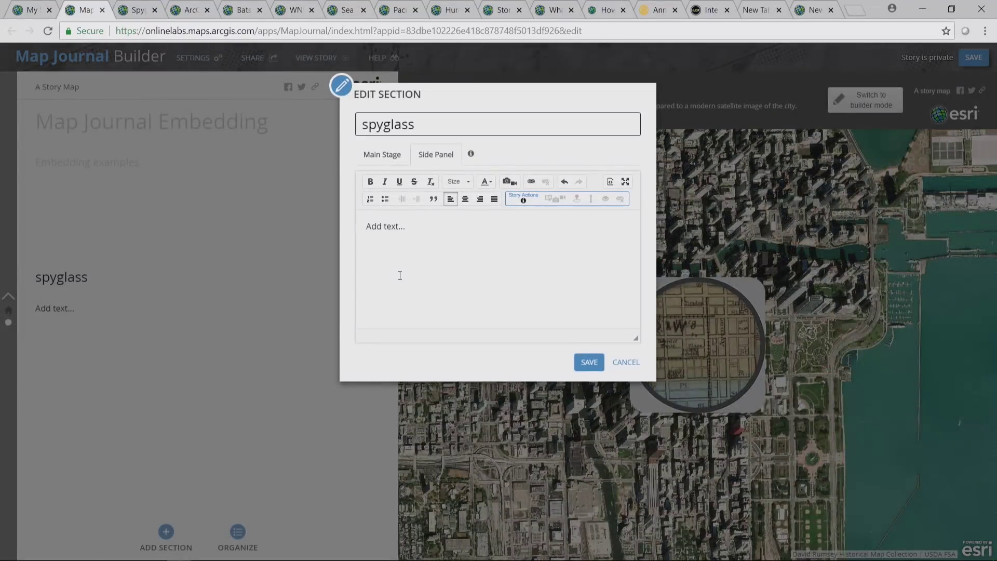
left_click(384, 159)
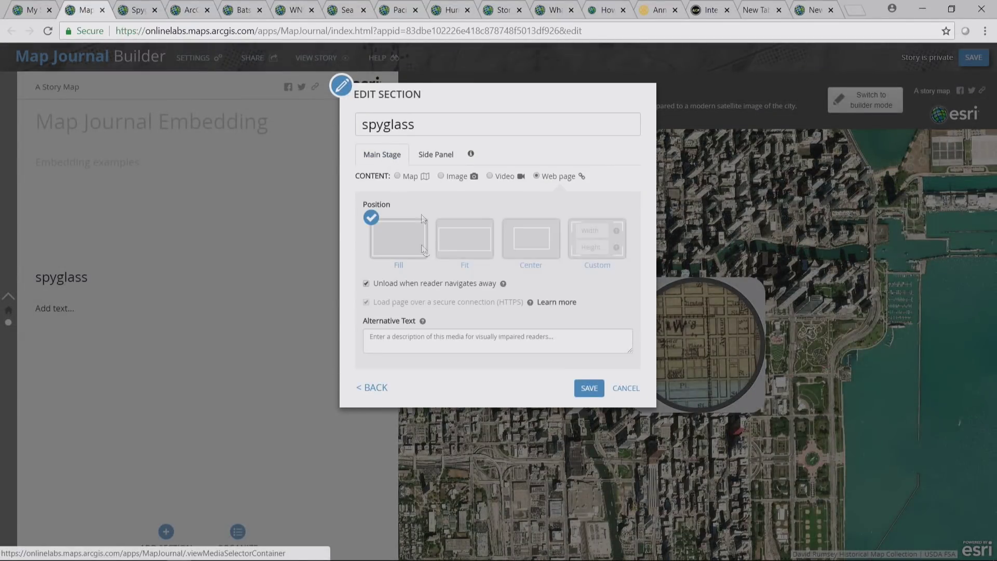
left_click(374, 388)
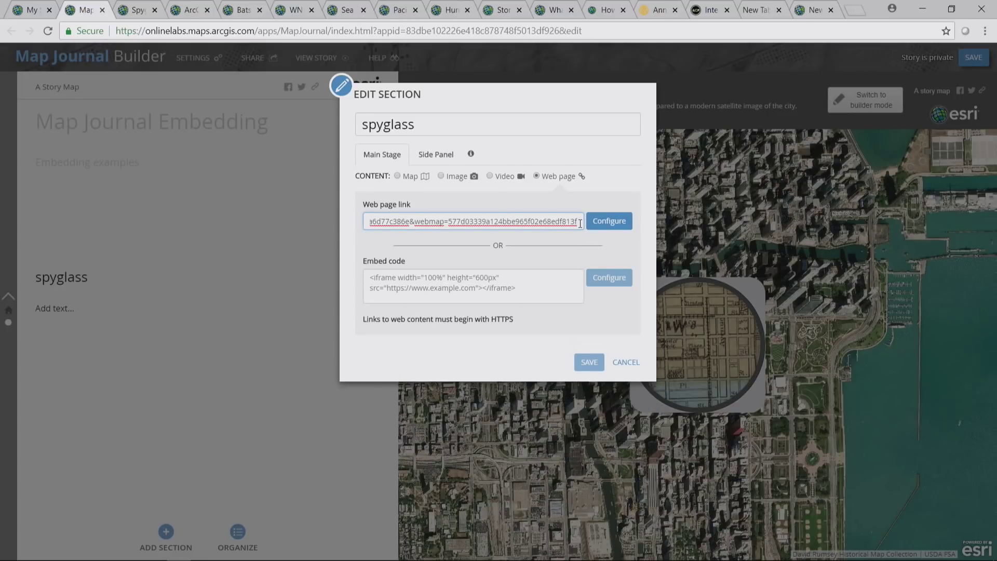
type("&embed")
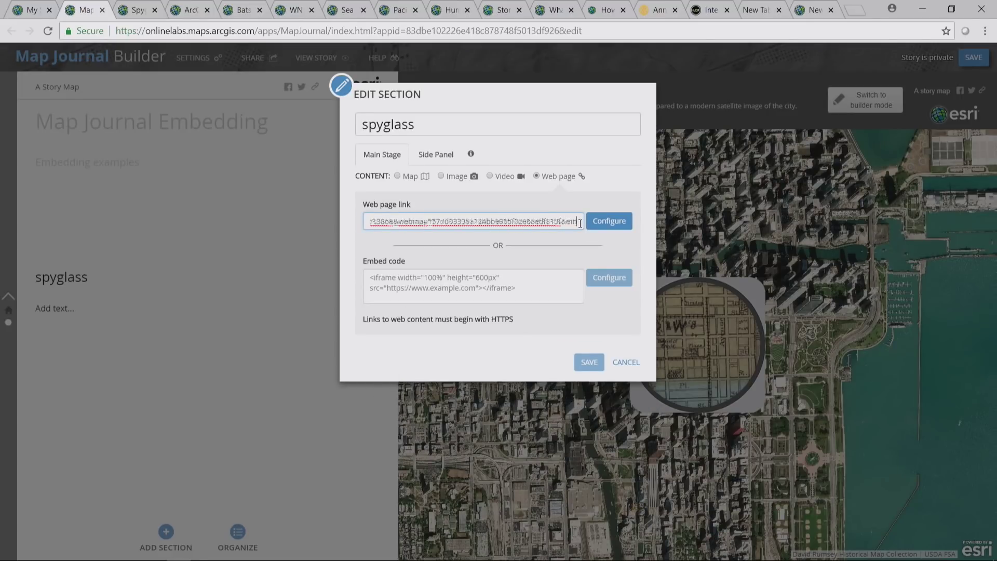
left_click(615, 226)
left_click(582, 395)
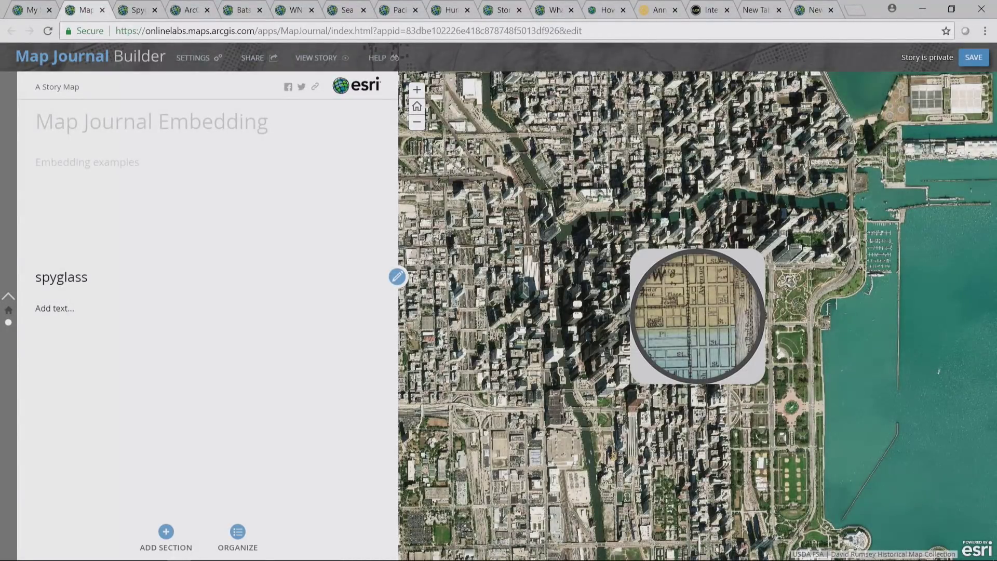
- Reload the Chicago spyglass story in its own browser tab with "&embed" appended to its address
left_click(139, 11)
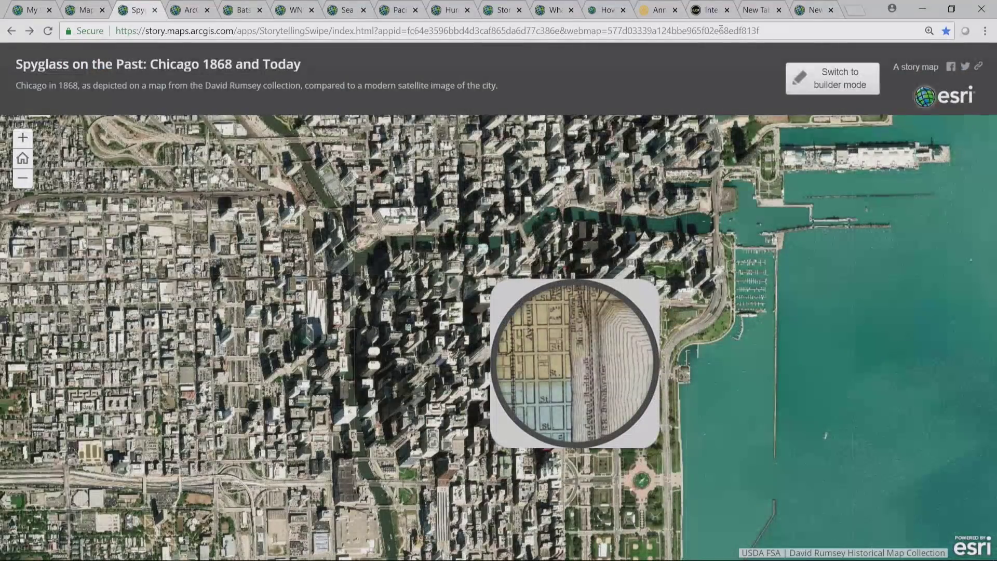
left_click(780, 30)
left_click(775, 32)
type("&e")
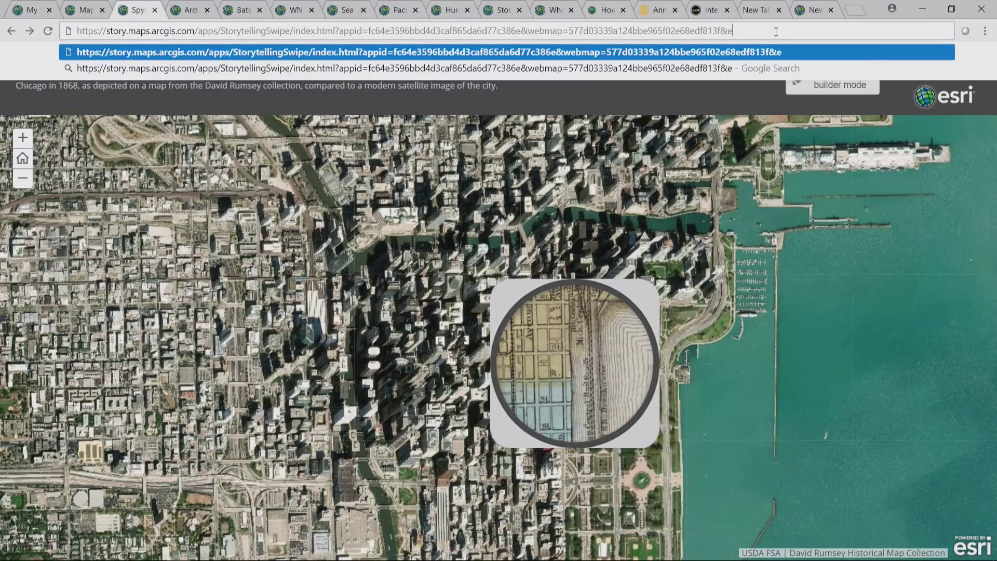
type("mbed")
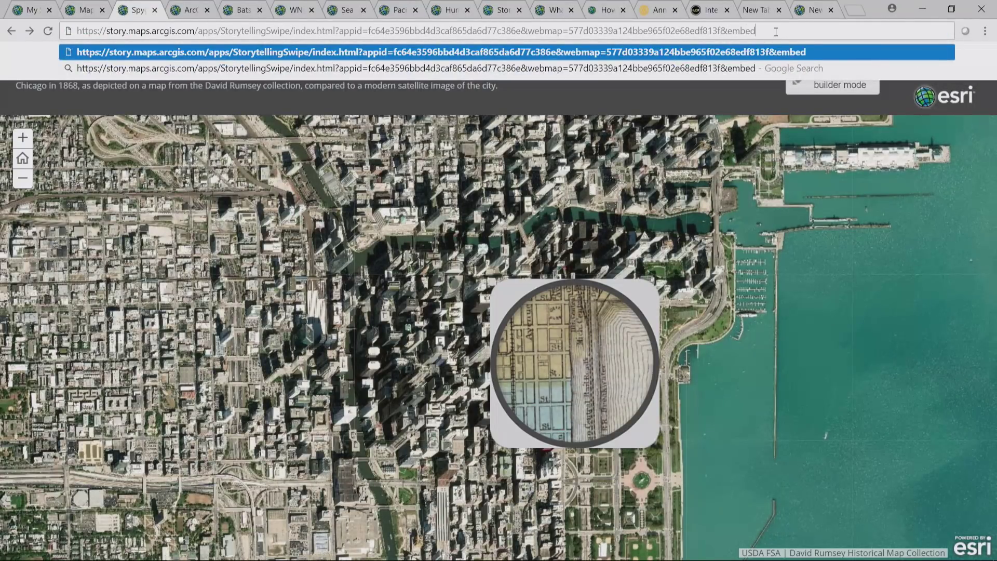
key("Return")
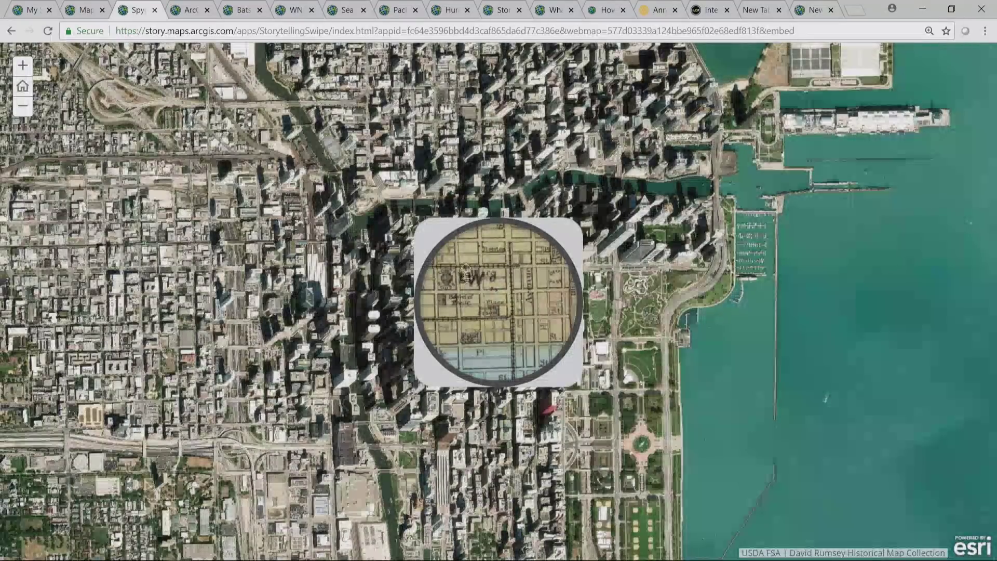
- Reload the Interesting Places web scene with "&ui=min" appended to its address and go to its Horseshoe Bend, Arizona slide
left_click(193, 9)
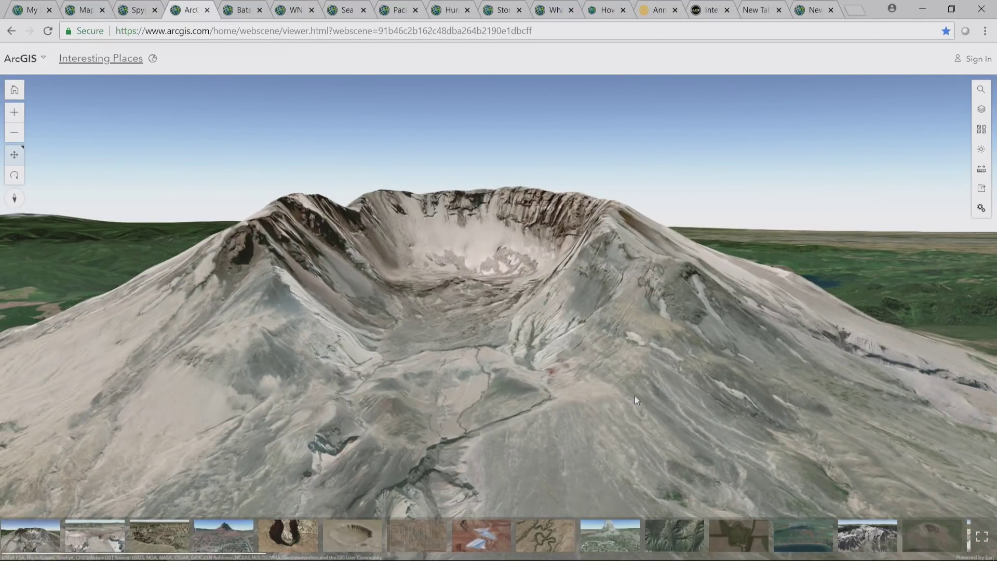
left_click_drag(634, 397, 578, 395)
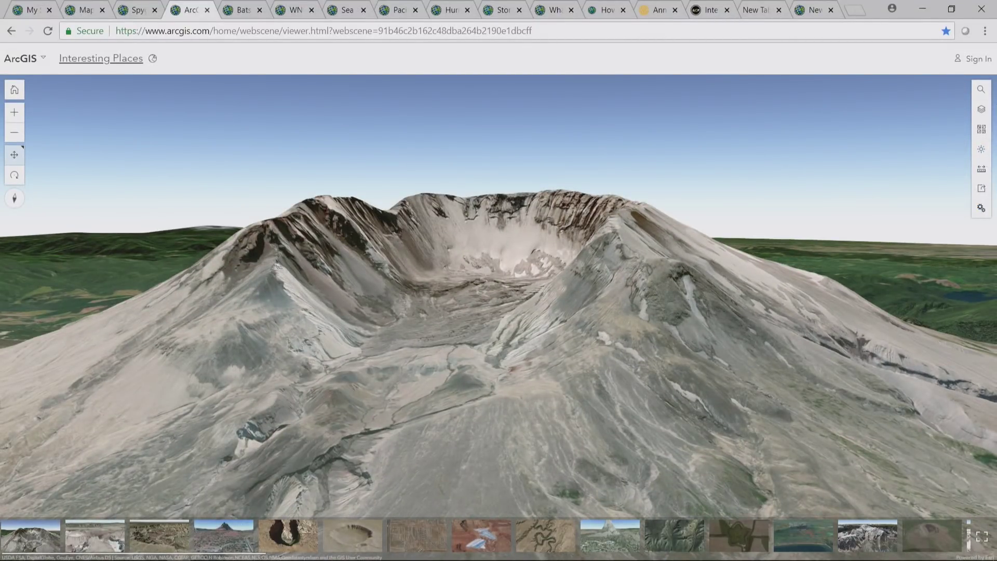
left_click(540, 31)
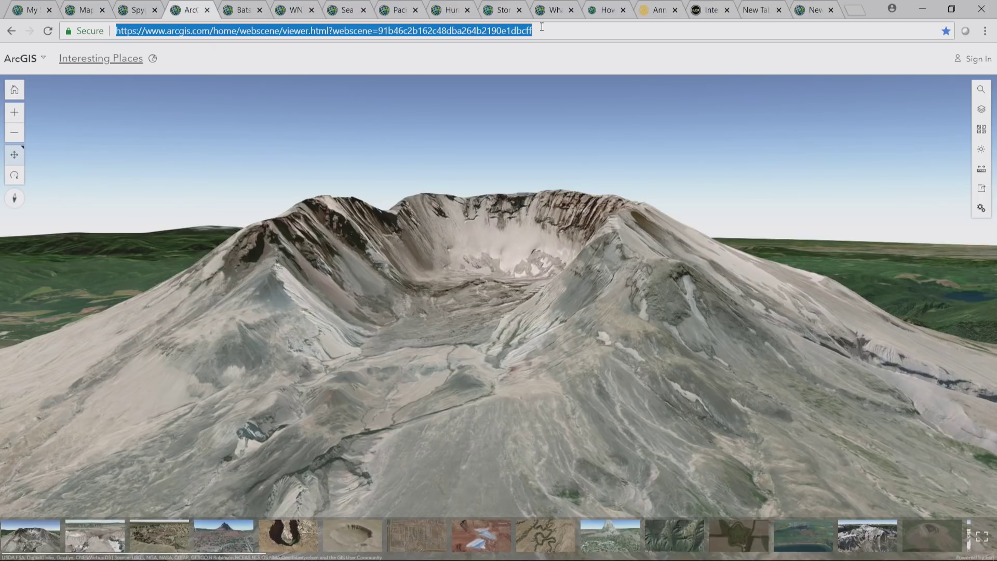
left_click(540, 30)
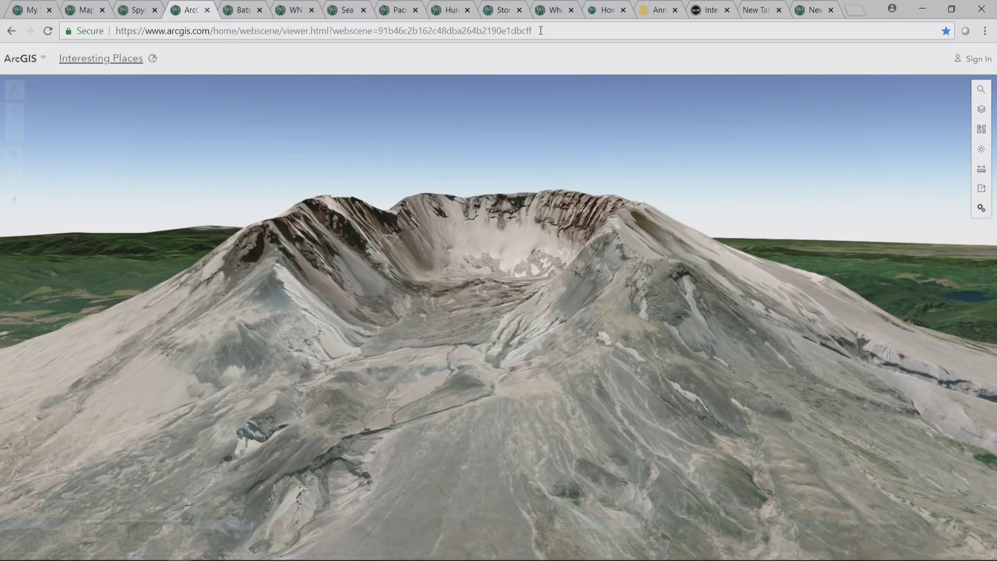
type("&ui")
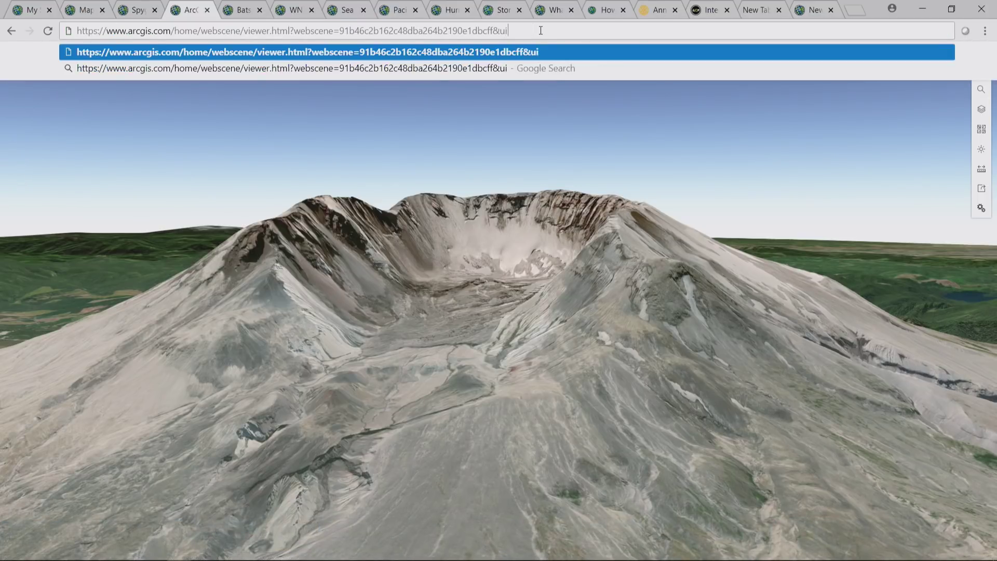
type("=min")
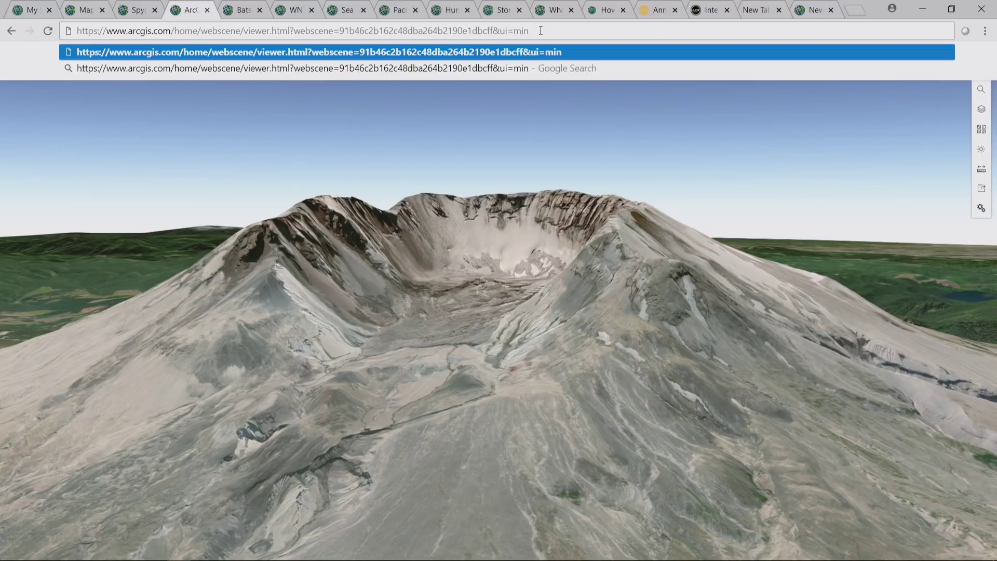
key("Return")
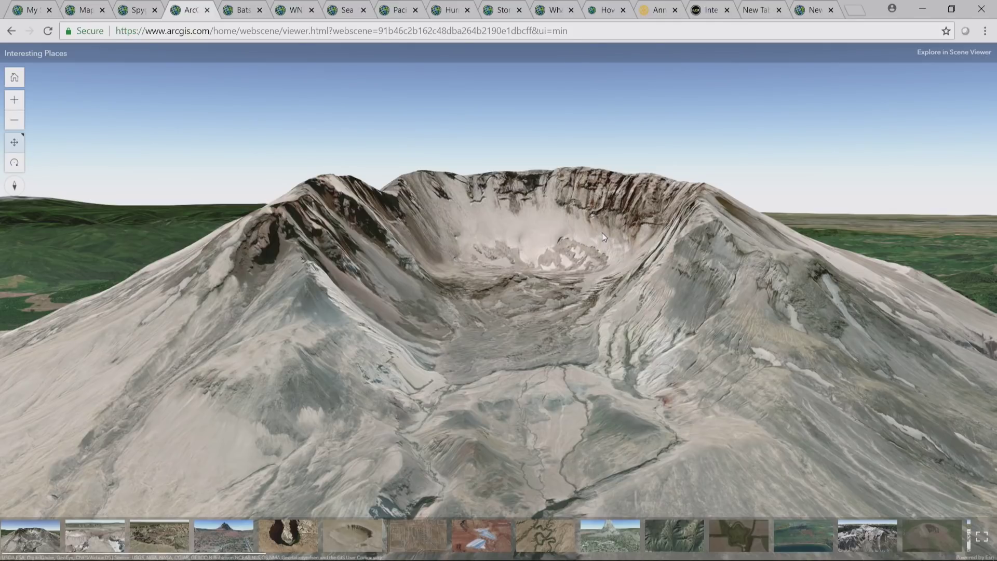
left_click(283, 538)
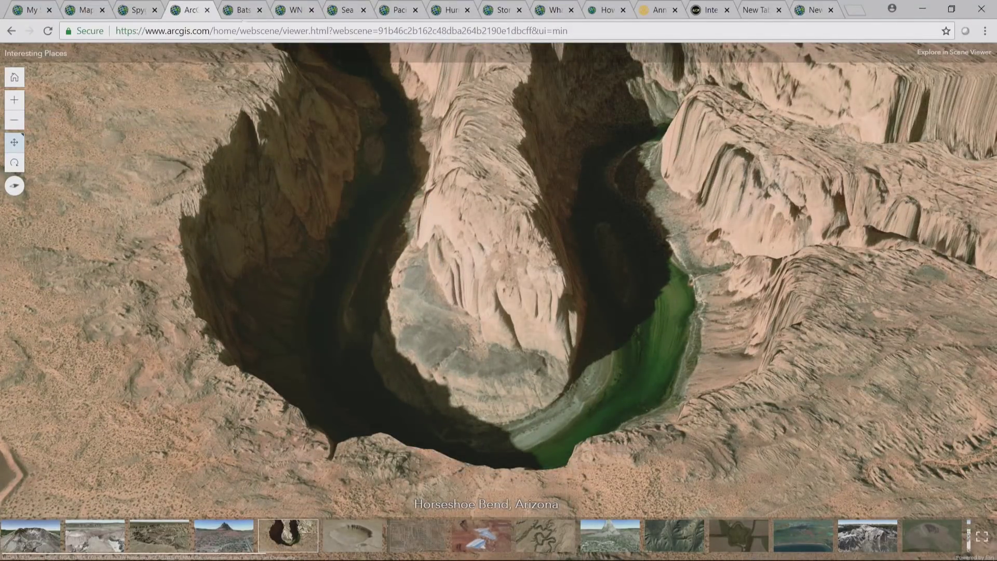
- Reload the Bats Threatened By The Spread Of White-Nose Syndrome map series with "&embed" appended to its address
left_click(239, 13)
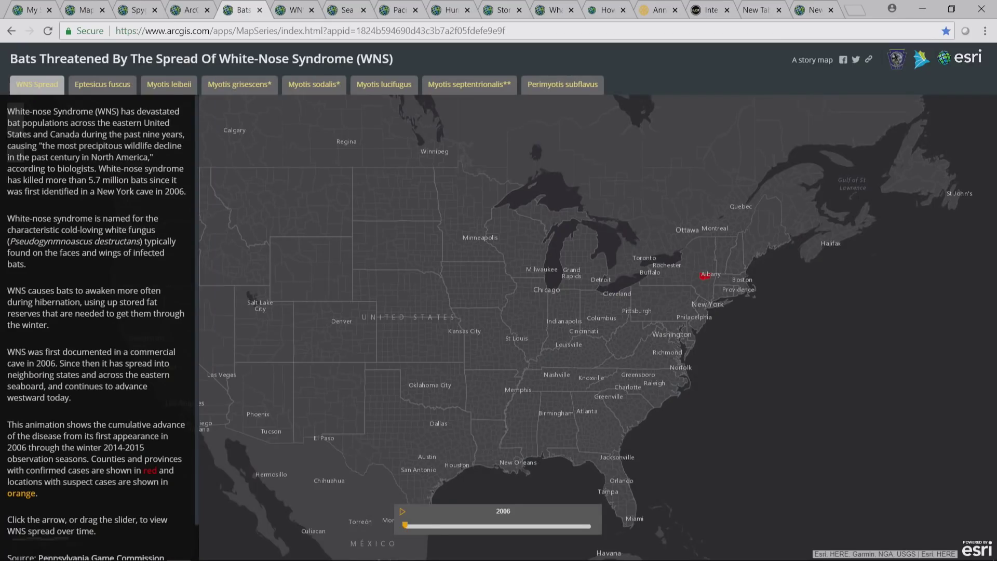
left_click_drag(485, 276, 550, 274)
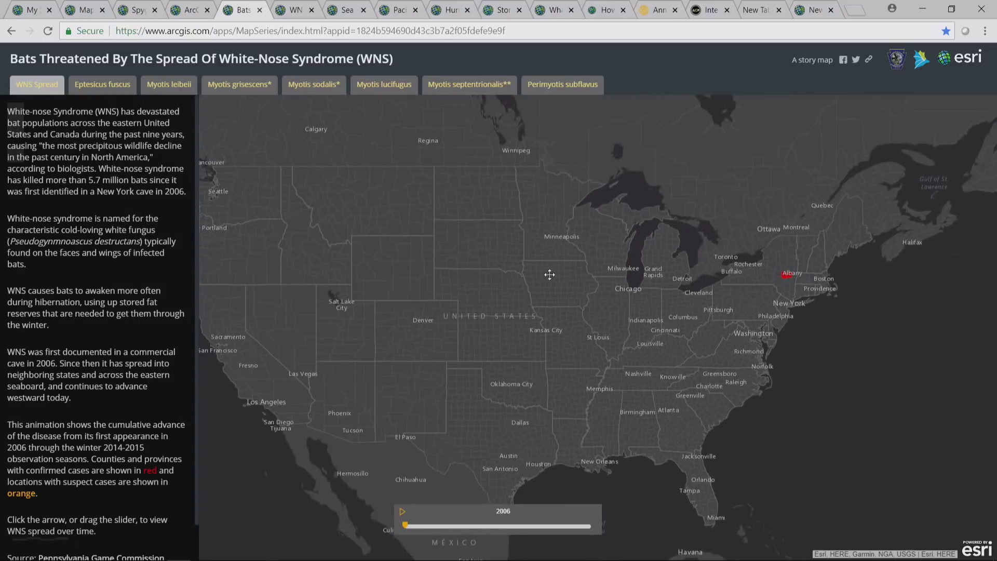
left_click(525, 31)
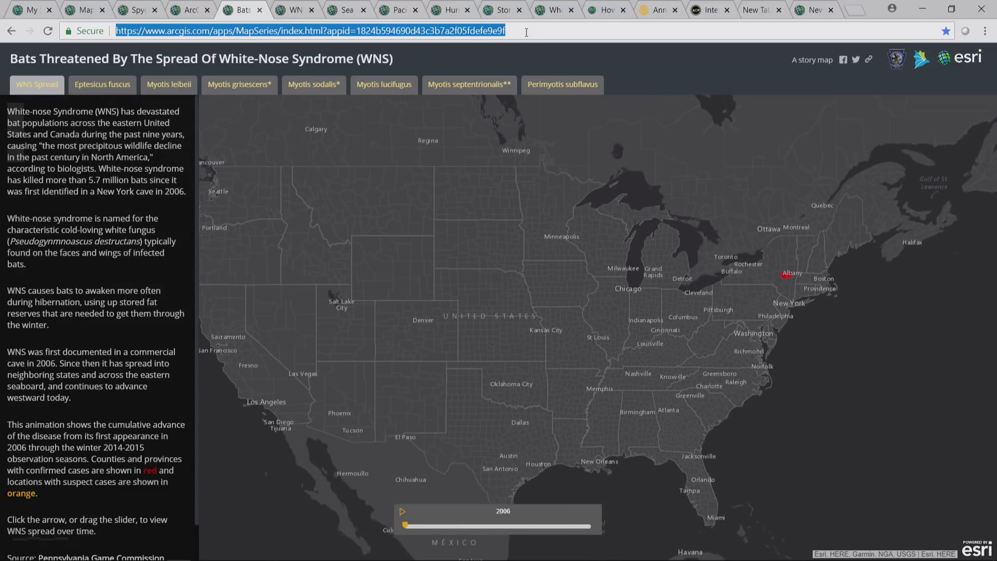
left_click(524, 31)
type("&embed")
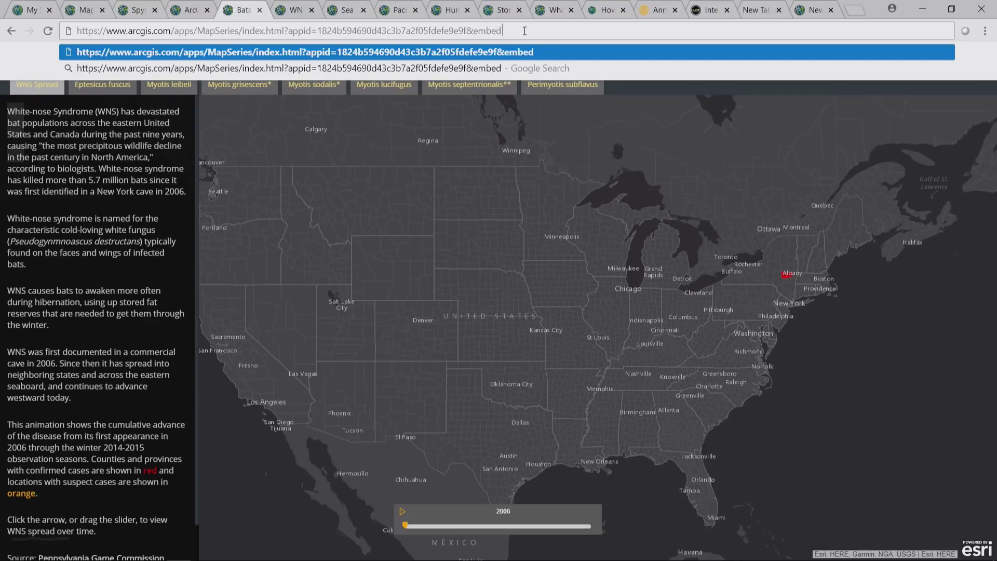
key("Return")
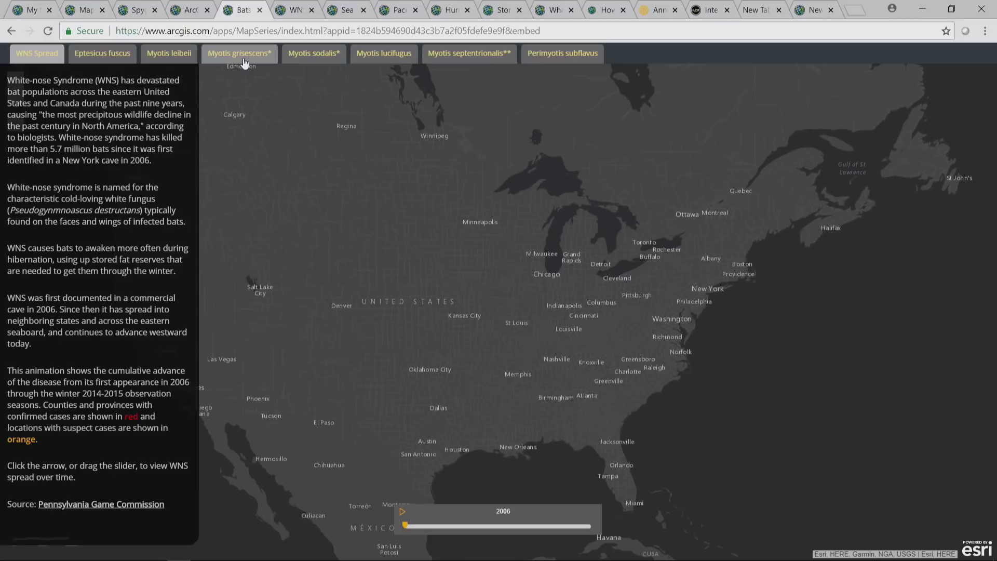
- View the Myotis grisescens, Myotis sodalis and Myotis leibeii entries of the embedded bat map series
left_click(244, 57)
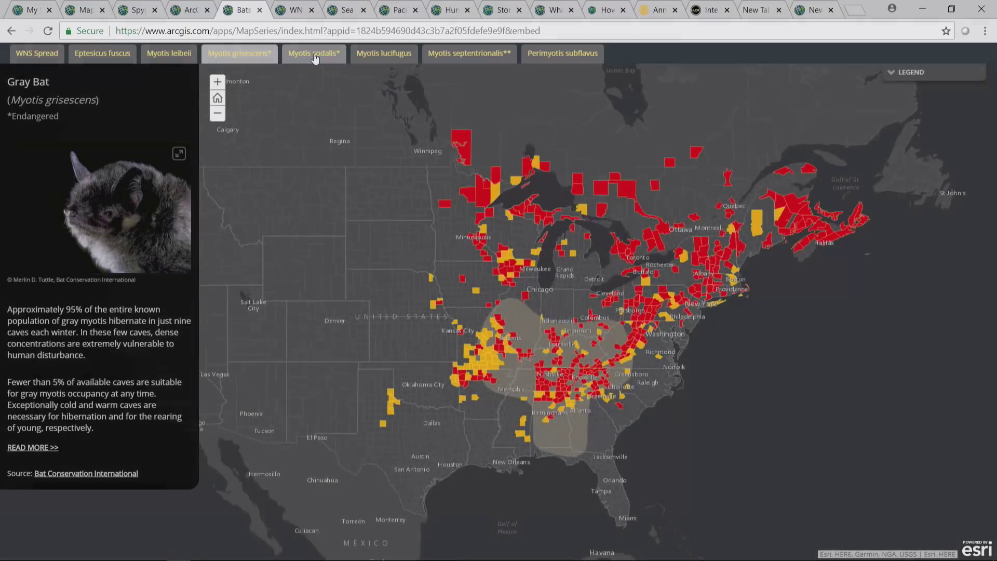
left_click(314, 56)
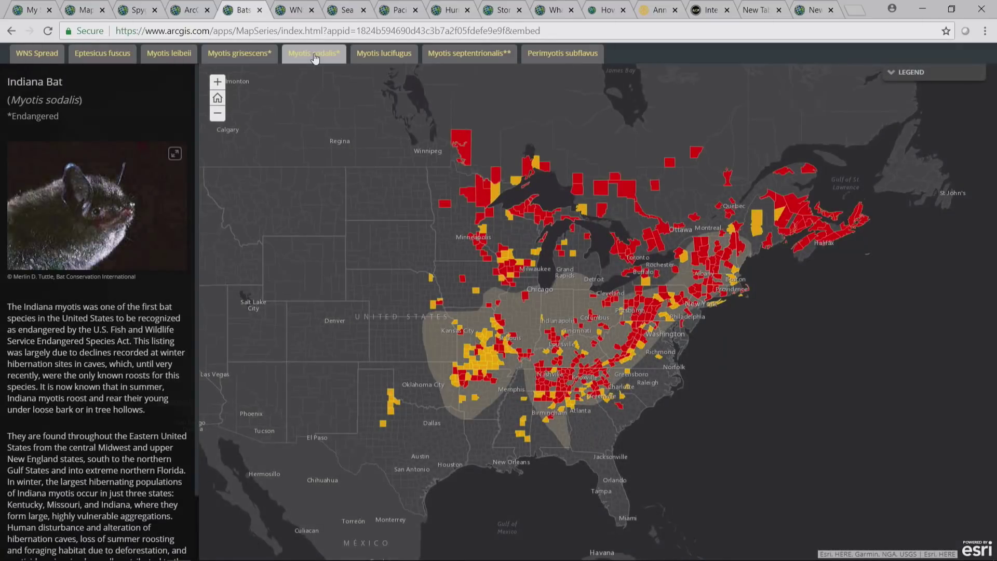
left_click(239, 54)
left_click(168, 54)
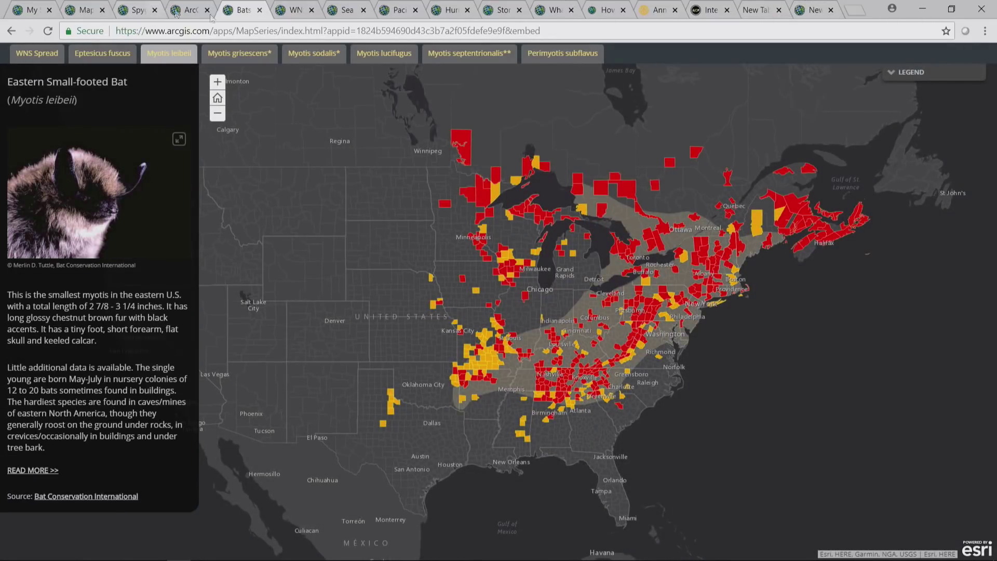
- Search the Story Maps Gallery for "wns" in a new browser tab and open the Bats Under Threat story
left_click(854, 10)
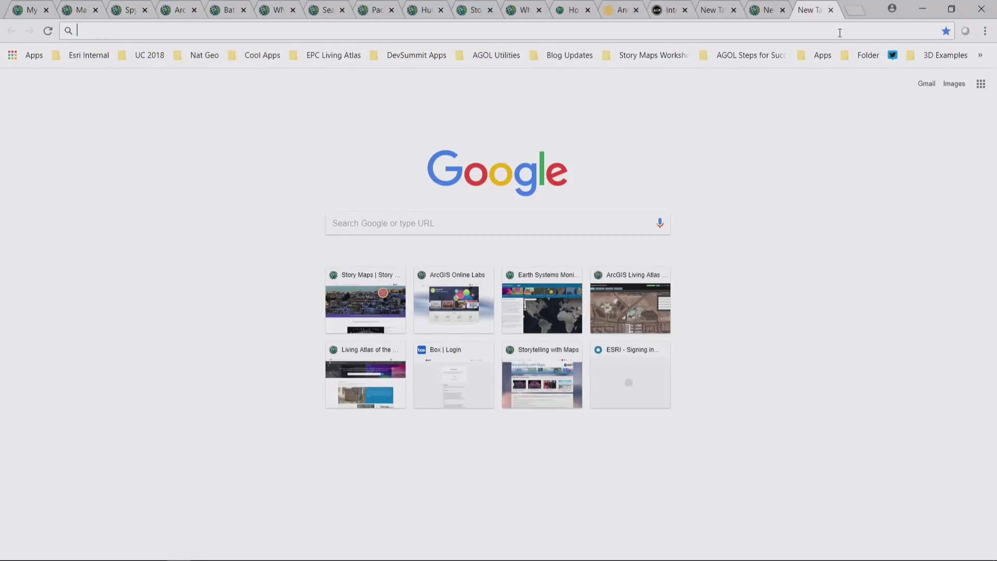
type("story")
key("Return")
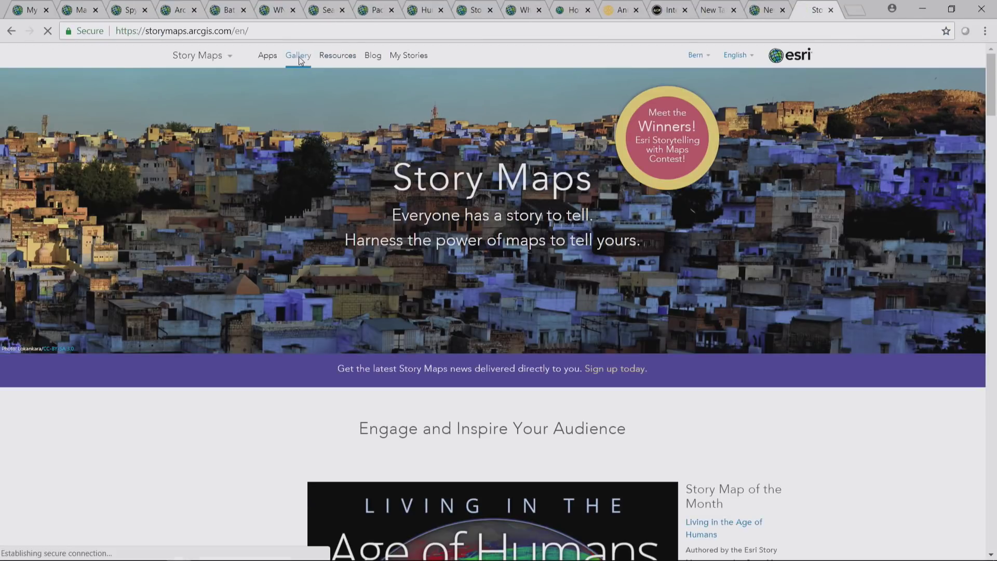
left_click(298, 57)
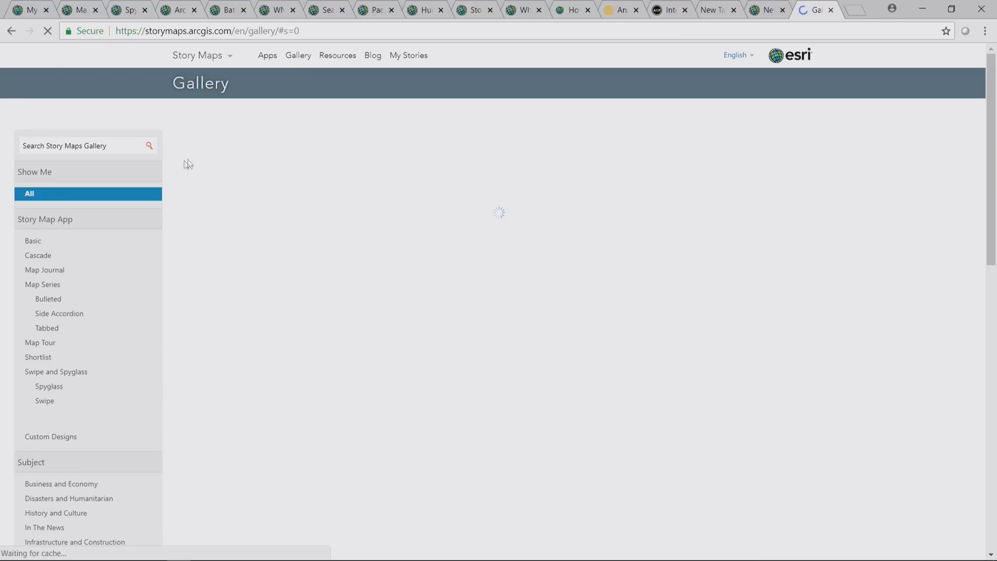
left_click(117, 143)
type("wns")
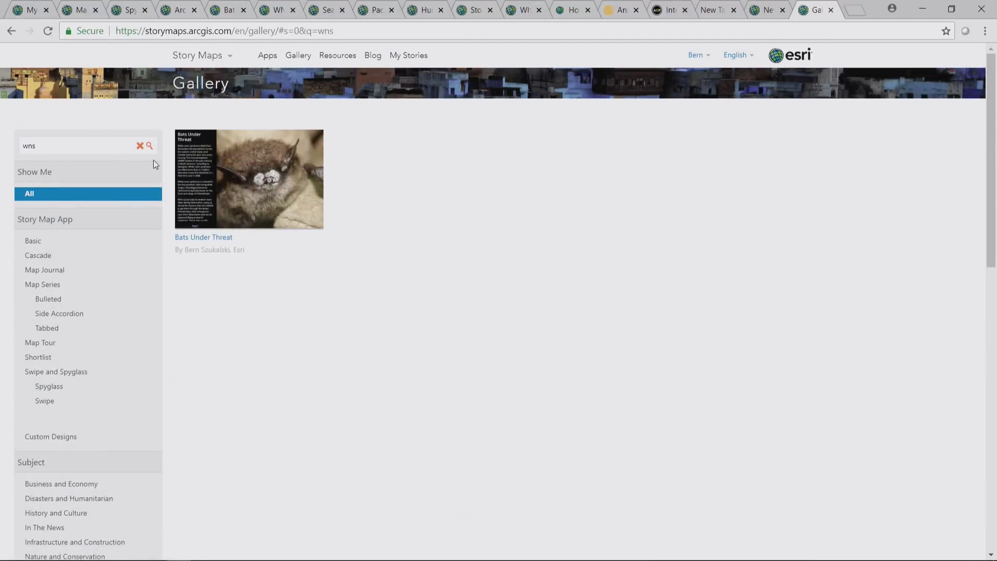
left_click(260, 185)
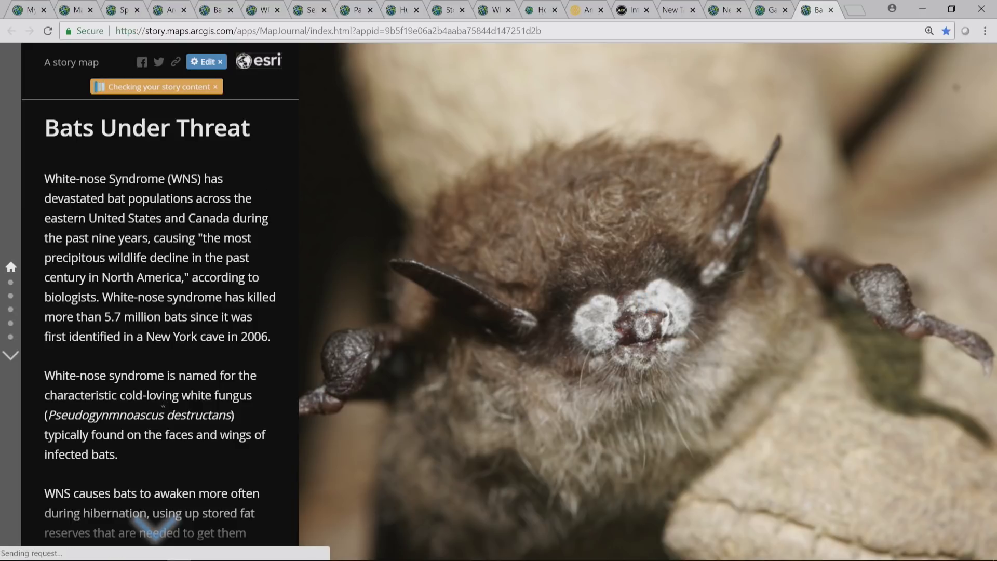
- Examine the WNS spread animation and the species range maps from Big Brown Bat to Northern Long-eared Bat in the Bats Under Threat story
scroll(165, 398, "down", 5)
scroll(166, 398, "down", 5)
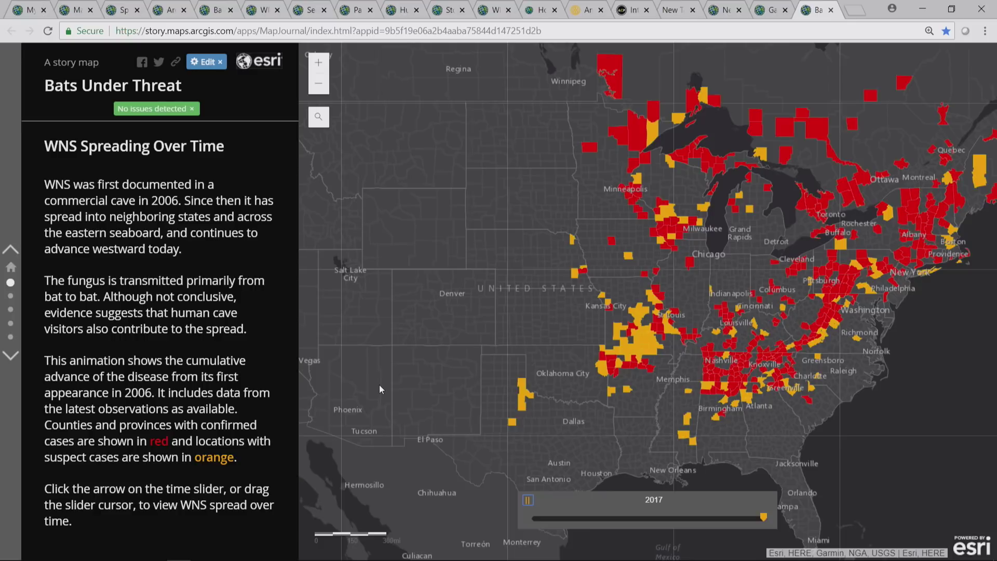
scroll(169, 407, "down", 8)
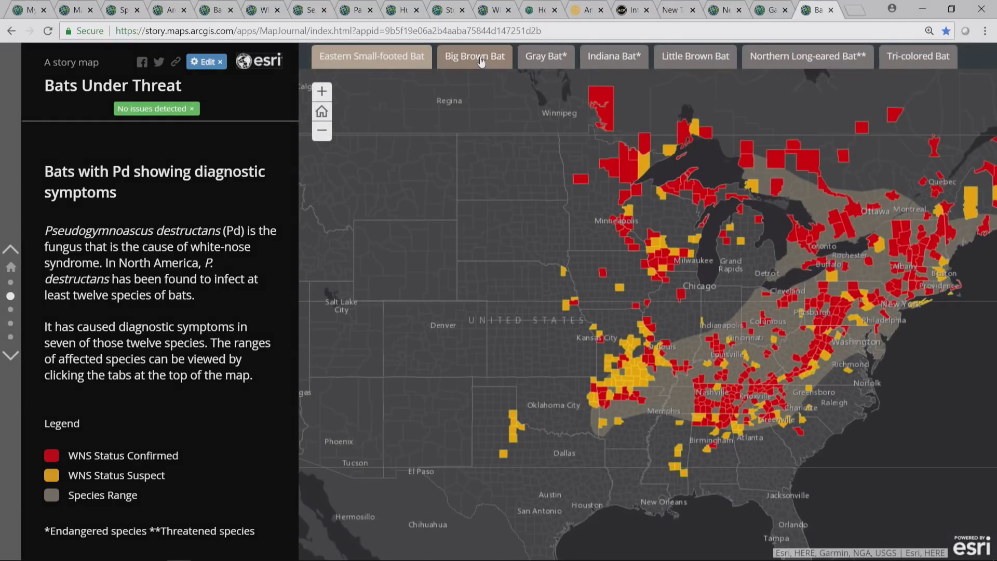
left_click(482, 58)
left_click(545, 57)
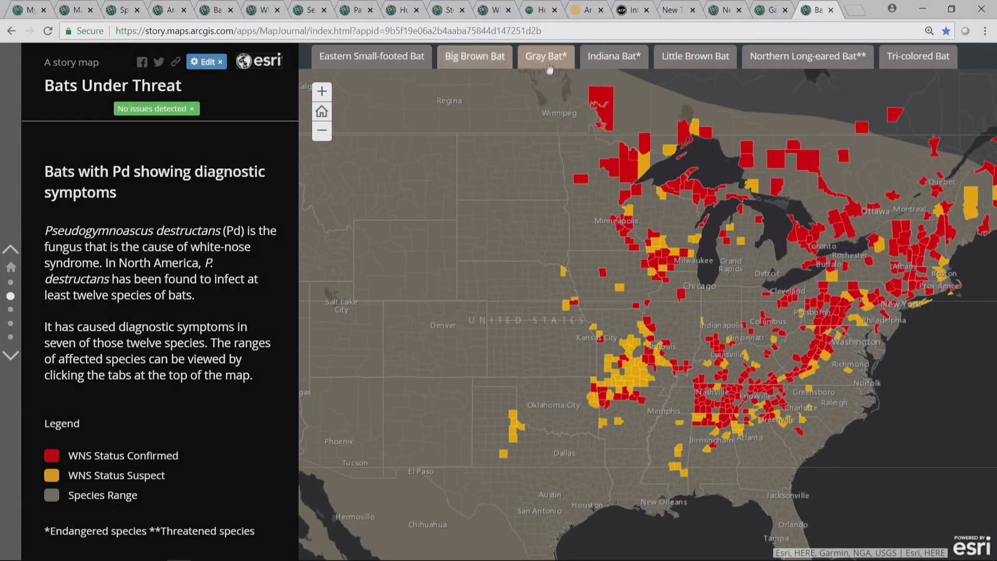
left_click(588, 56)
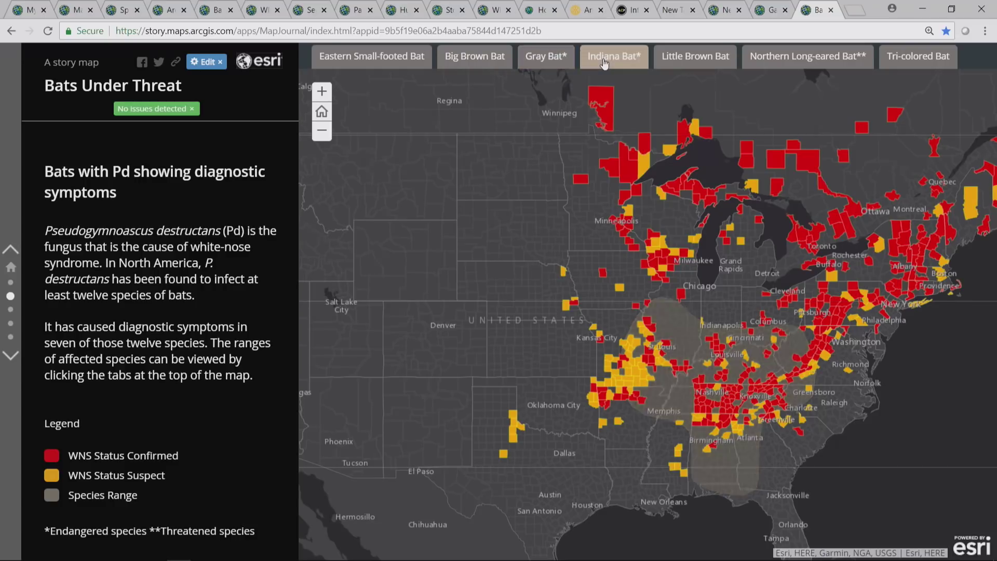
left_click(707, 57)
left_click(784, 58)
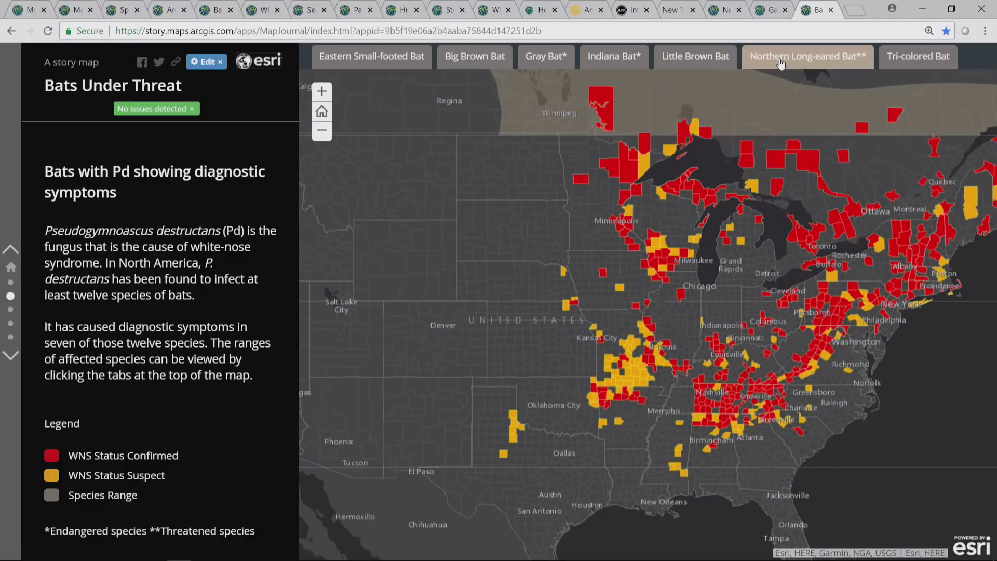
- Switch to the PowerPoint presentation and start the slide show from the "Pitfalls, and how to avoid them" slide
mouse_move(304, 558)
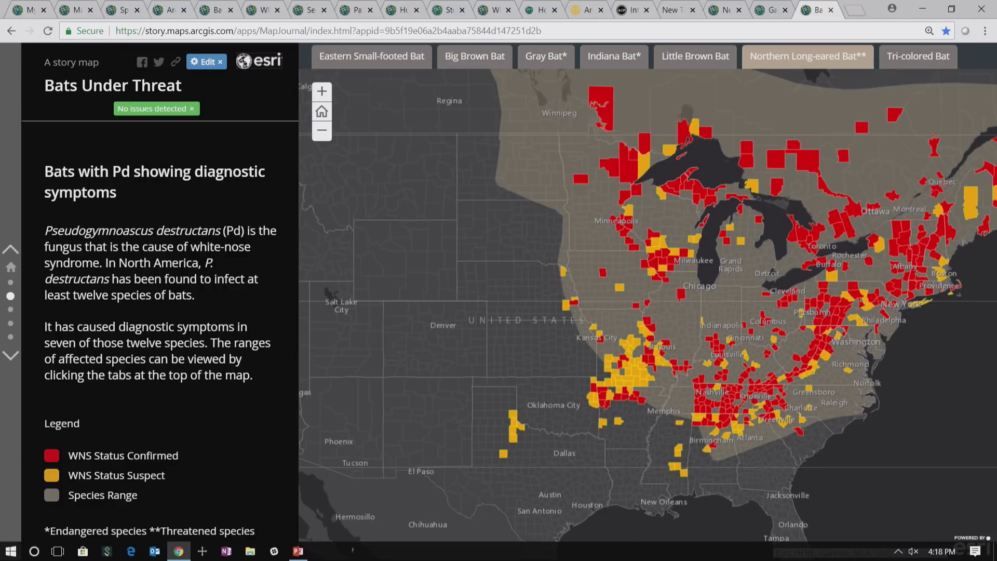
left_click(299, 555)
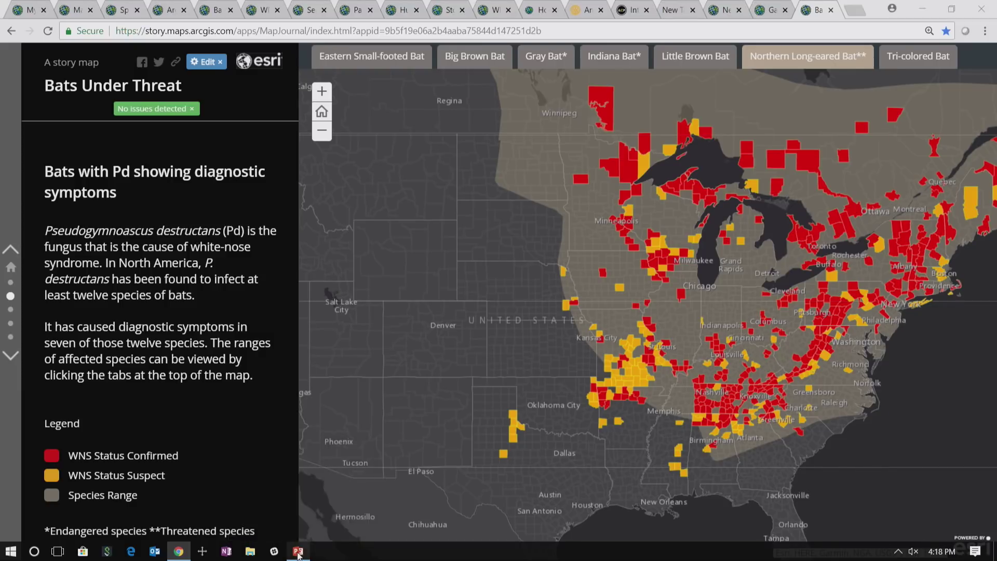
left_click(824, 524)
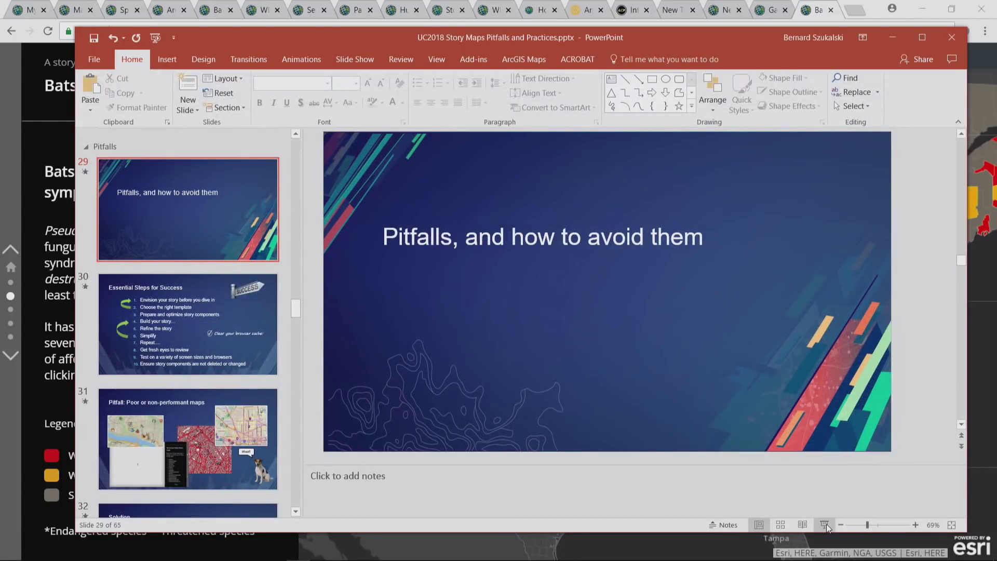